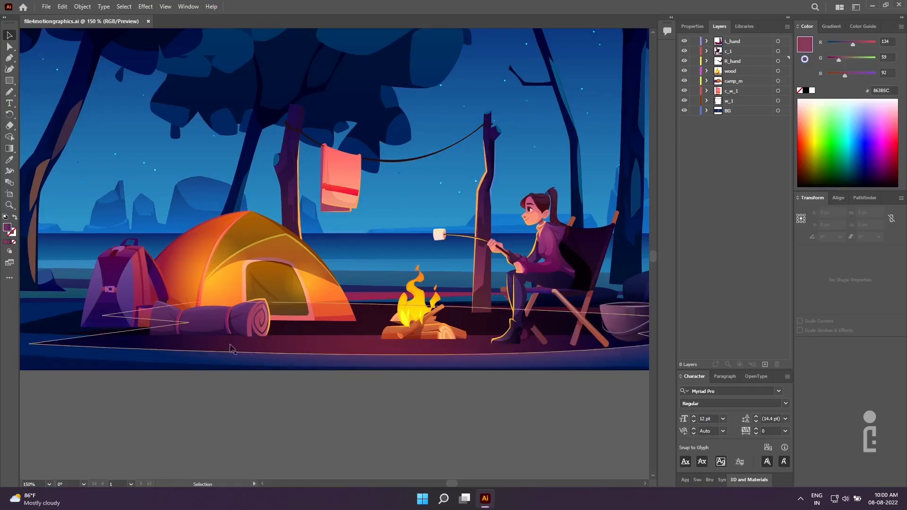
# Step: Hide the layers progressively from BG up to c_1, leaving only L_hand visible, to examine which artwork each contains
pyautogui.click(307, 400)
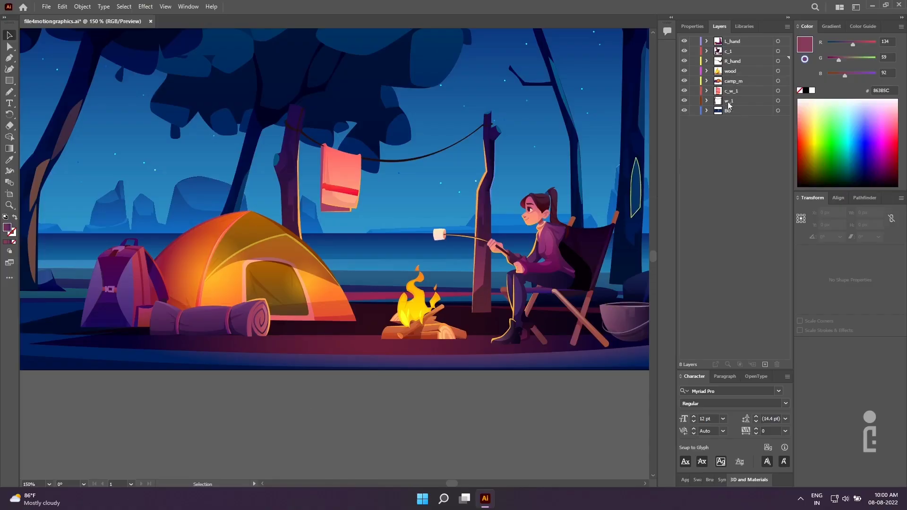
pyautogui.moveTo(685, 110); pyautogui.dragTo(685, 85)
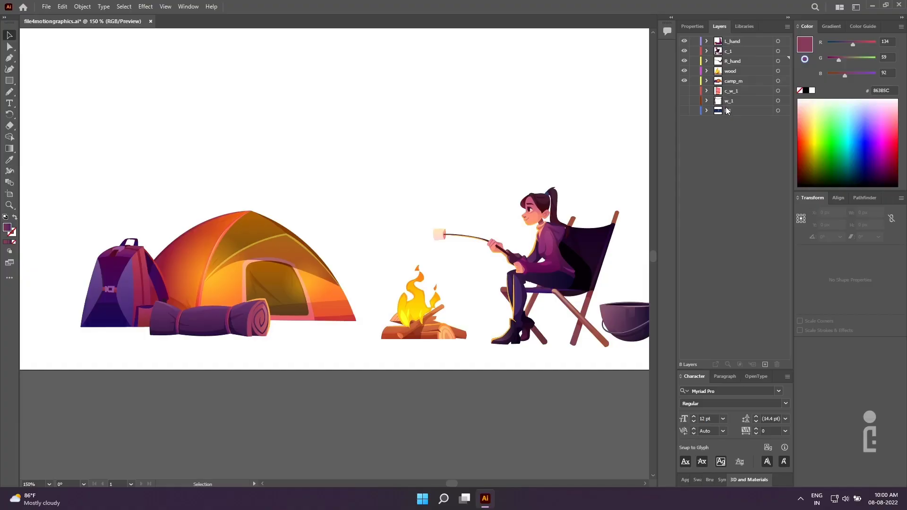
pyautogui.click(737, 42)
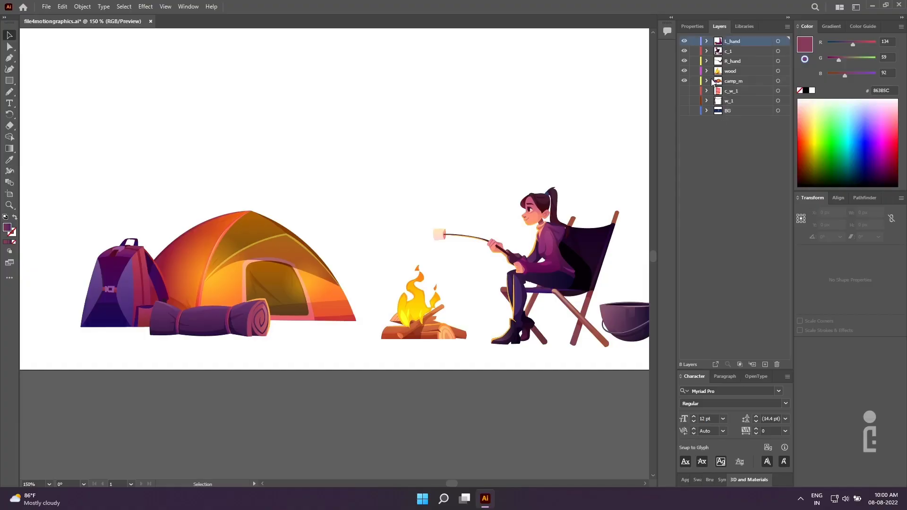
pyautogui.click(685, 81)
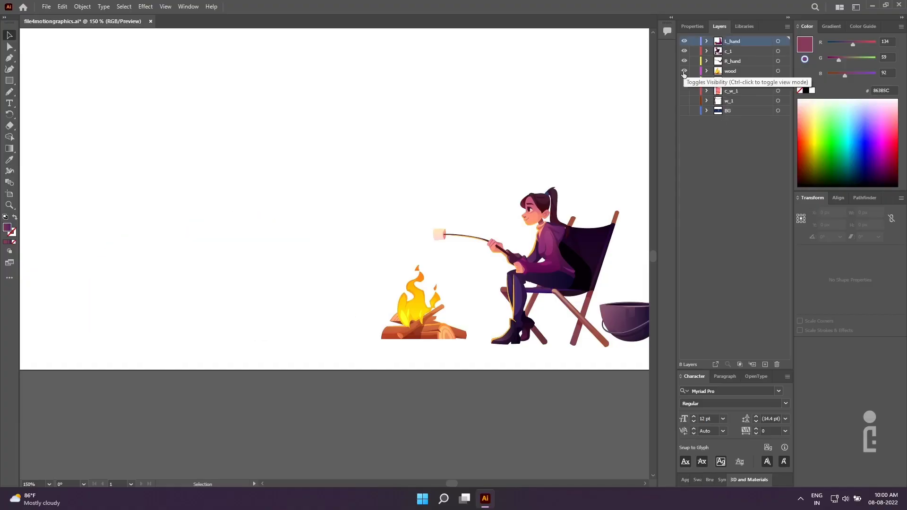
pyautogui.moveTo(684, 71); pyautogui.dragTo(686, 46)
pyautogui.hotkey('ctrl', 'y')
pyautogui.click(684, 43)
pyautogui.hotkey('ctrl', 'y')
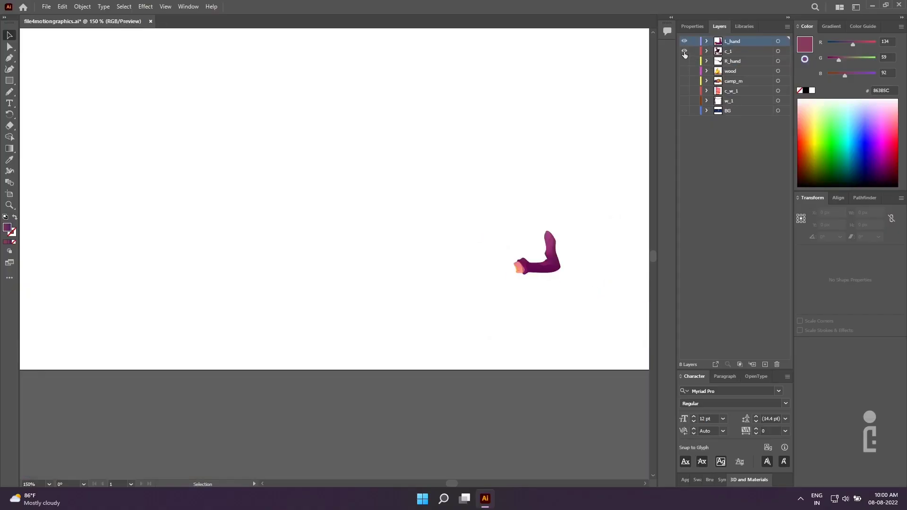
# Step: Show the c_1, R_hand, wood and camp_m layers again one by one to examine their artwork
pyautogui.click(684, 51)
pyautogui.click(687, 61)
pyautogui.click(686, 71)
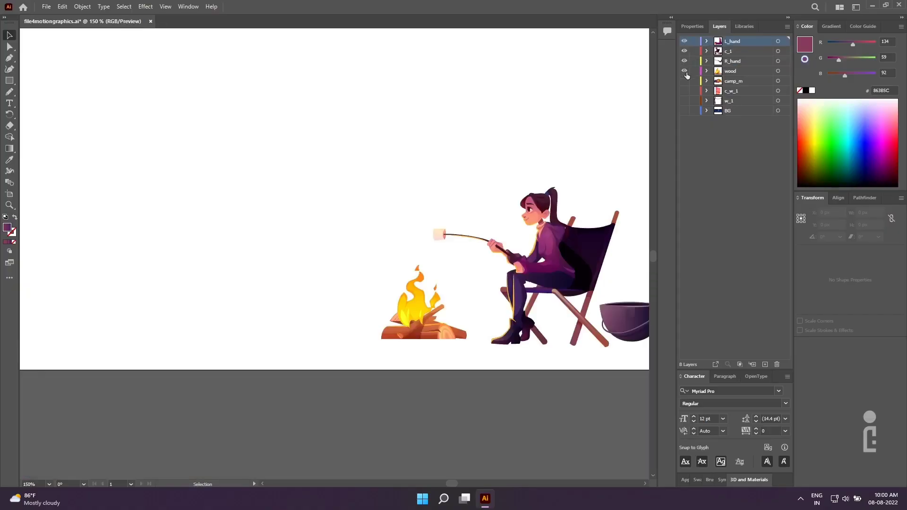
pyautogui.click(685, 81)
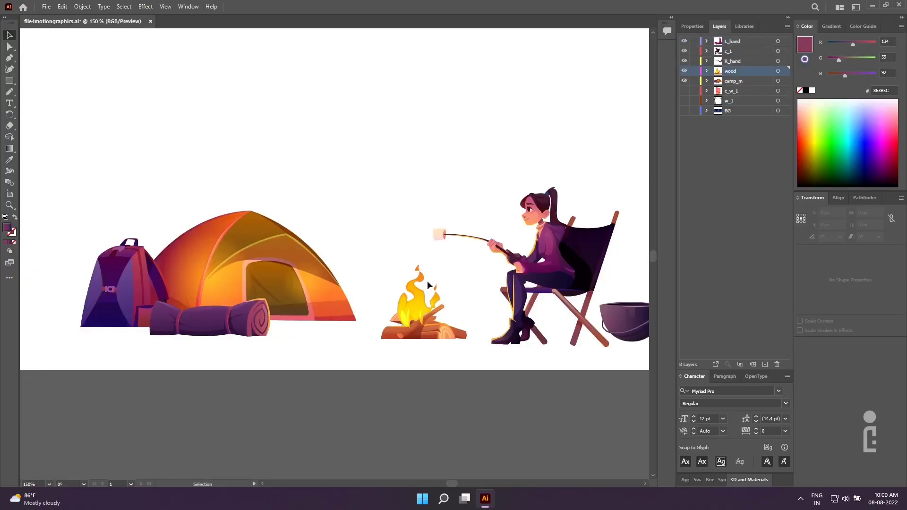
# Step: Expand the wood layer to examine the sublayers that make up the campfire
pyautogui.click(708, 71)
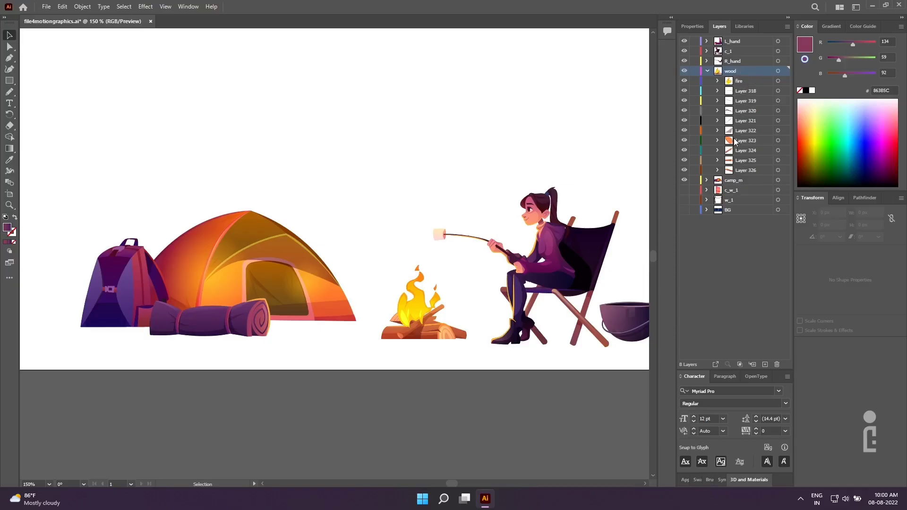
pyautogui.click(708, 71)
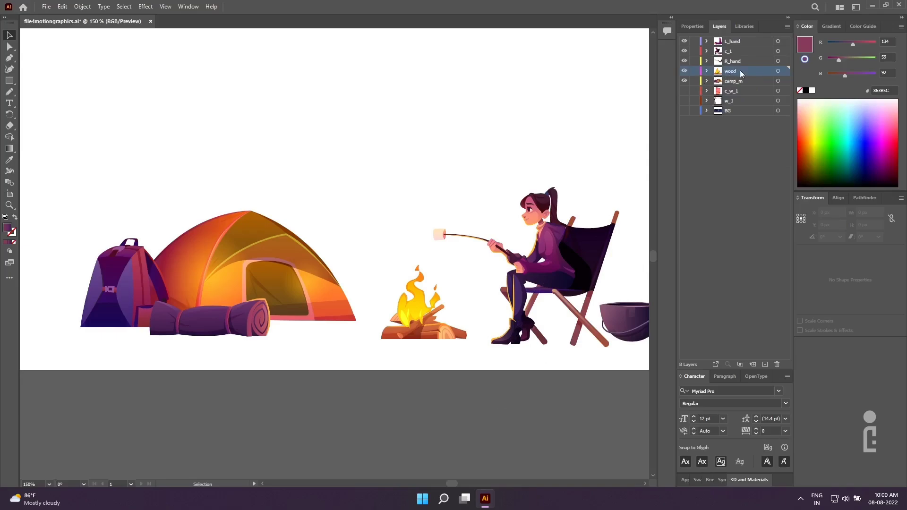
pyautogui.click(707, 71)
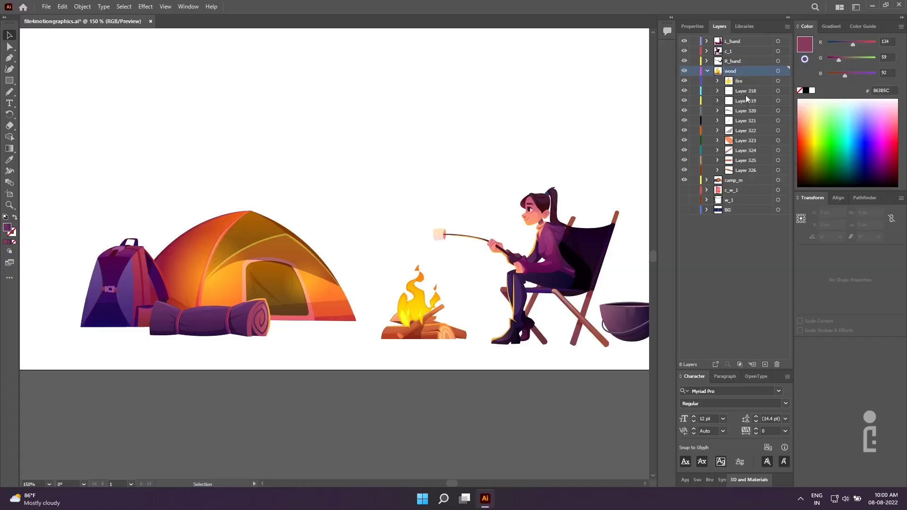
# Step: Apply Release to Layers (Sequence) to the fire sublayer and move fire out of the wood layer to directly above it
pyautogui.click(709, 80)
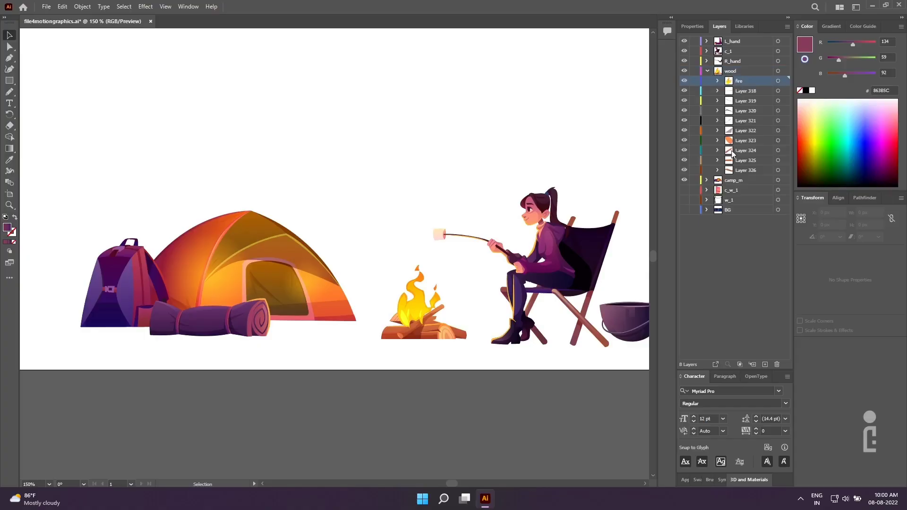
pyautogui.click(788, 27)
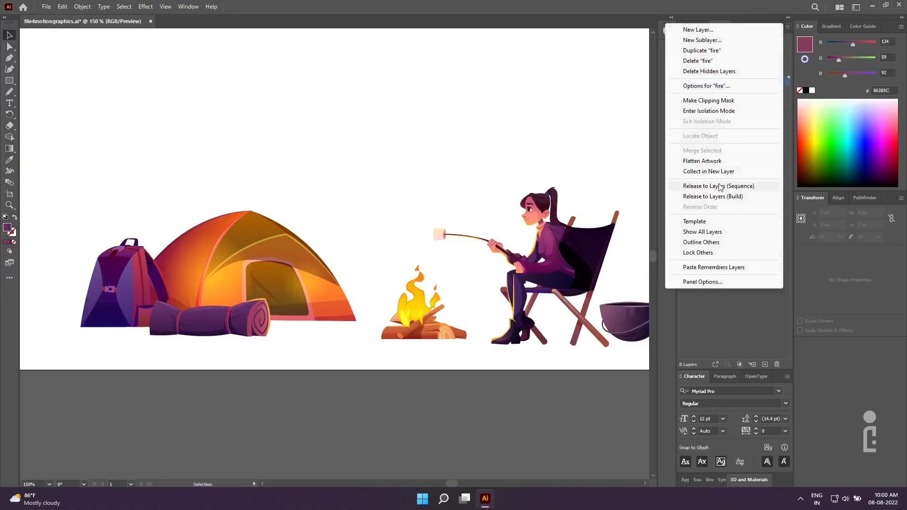
pyautogui.click(736, 187)
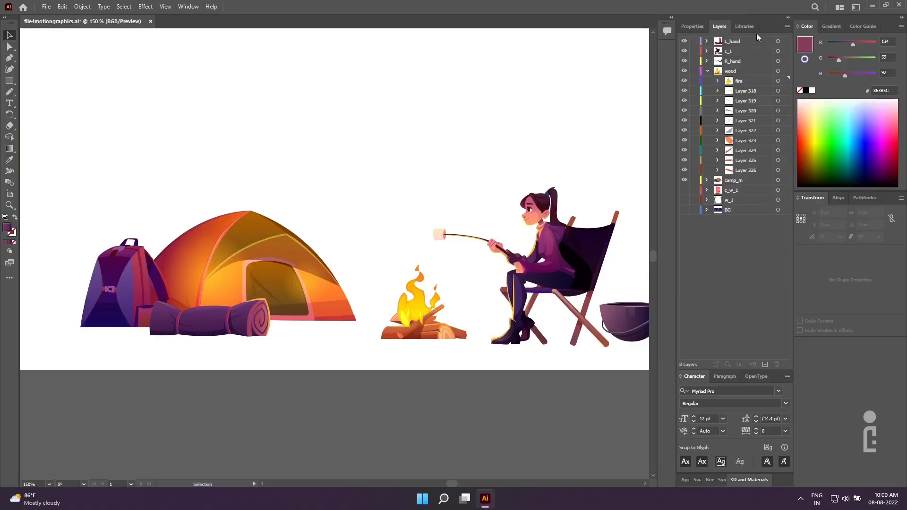
pyautogui.moveTo(735, 85); pyautogui.dragTo(709, 66)
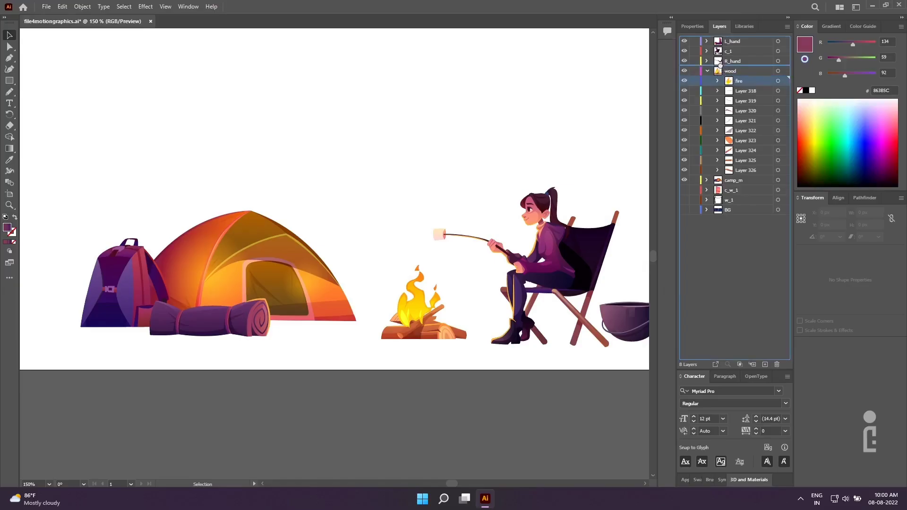
pyautogui.click(707, 82)
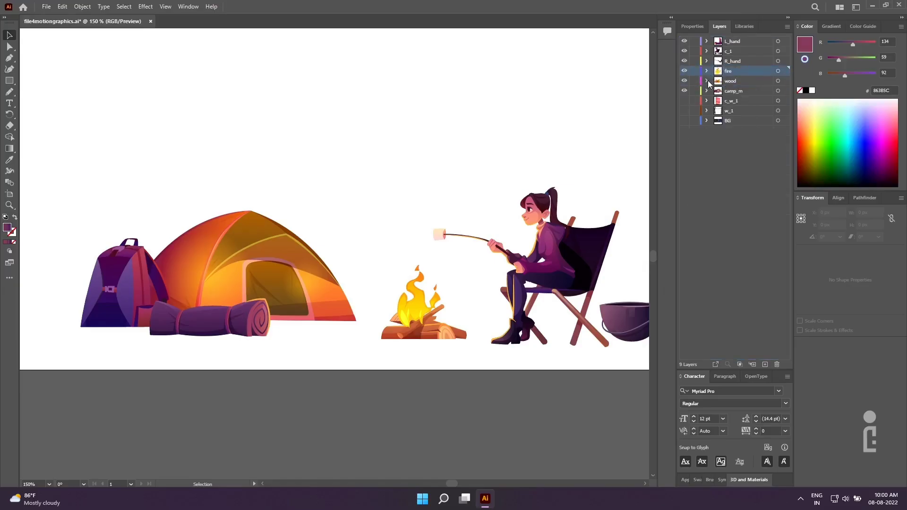
# Step: Toggle the camp_m, fire and wood layers to check the separated campfire parts, and make every layer visible again
pyautogui.click(685, 91)
pyautogui.click(685, 71)
pyautogui.click(686, 71)
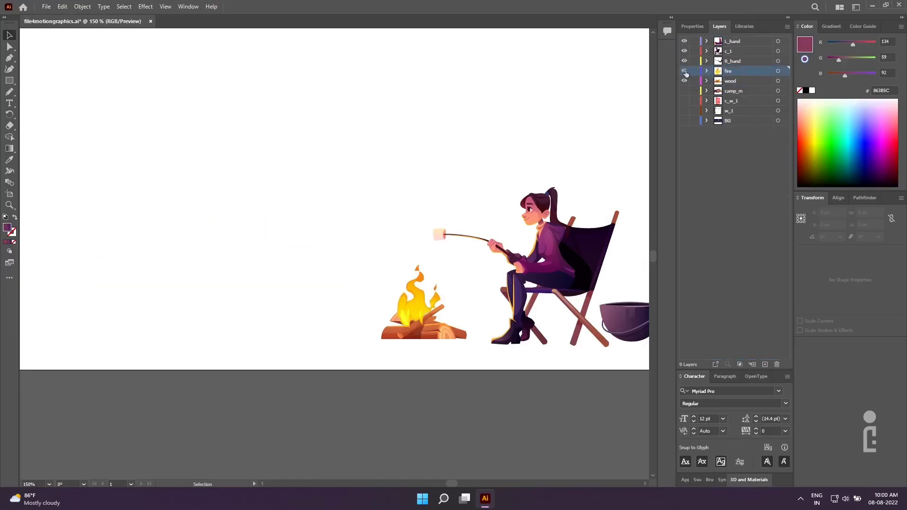
pyautogui.click(686, 71)
pyautogui.click(684, 81)
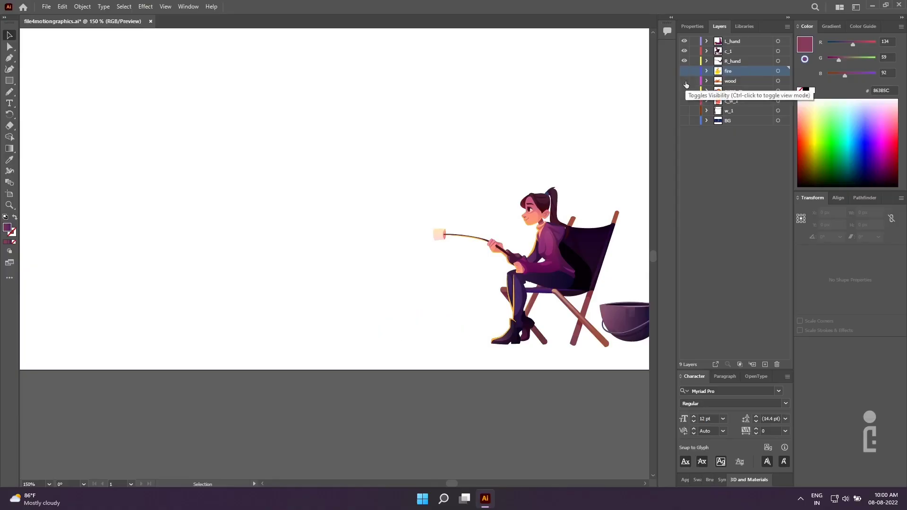
pyautogui.click(685, 81)
pyautogui.click(687, 71)
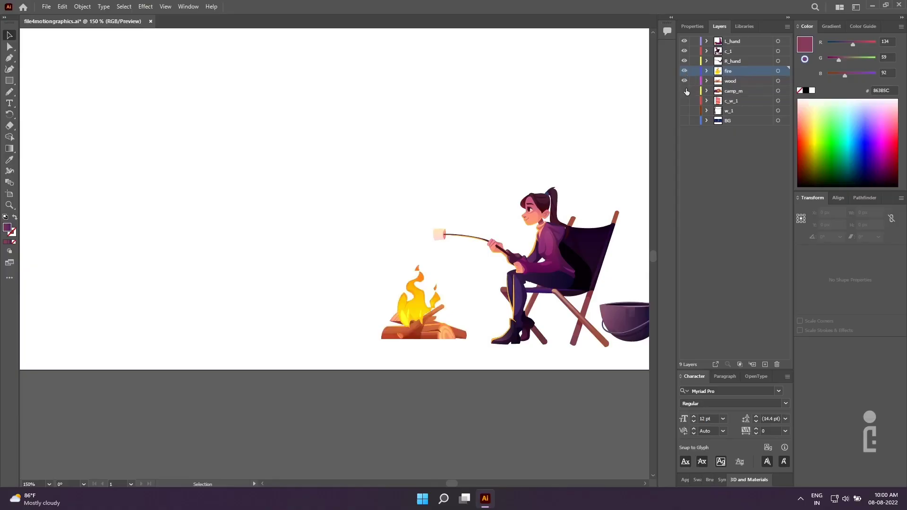
pyautogui.moveTo(686, 90); pyautogui.dragTo(684, 121)
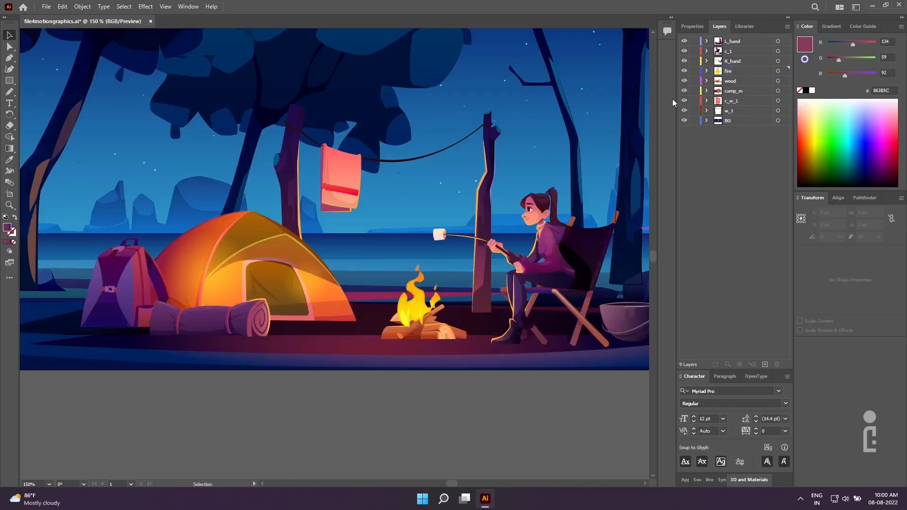
# Step: Hide c_1 and the layers from fire to BG, and toggle L_hand and R_hand to examine the separate arms
pyautogui.moveTo(684, 70); pyautogui.dragTo(679, 127)
pyautogui.click(684, 51)
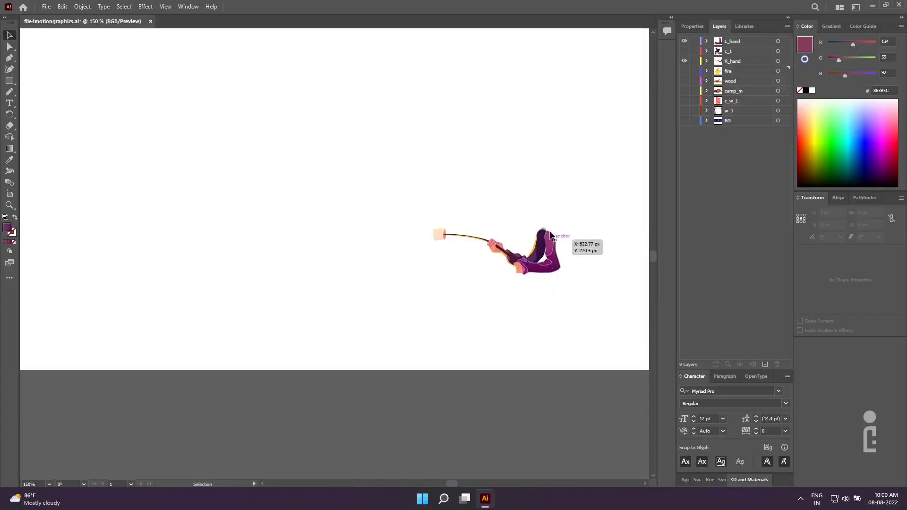
pyautogui.click(683, 42)
pyautogui.click(683, 42)
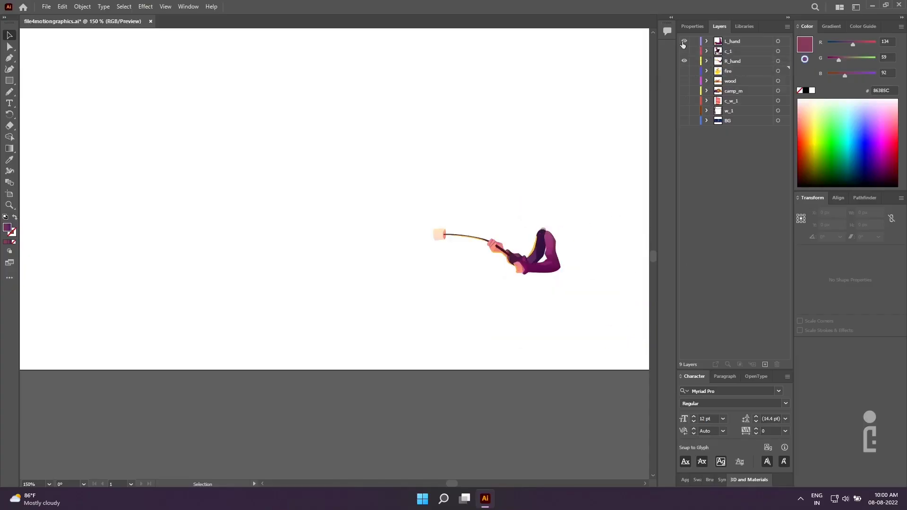
pyautogui.click(684, 62)
pyautogui.click(684, 61)
pyautogui.click(684, 60)
# Step: Show c_1 and toggle the two hand layers to compare the character's body with and without its arms
pyautogui.click(684, 51)
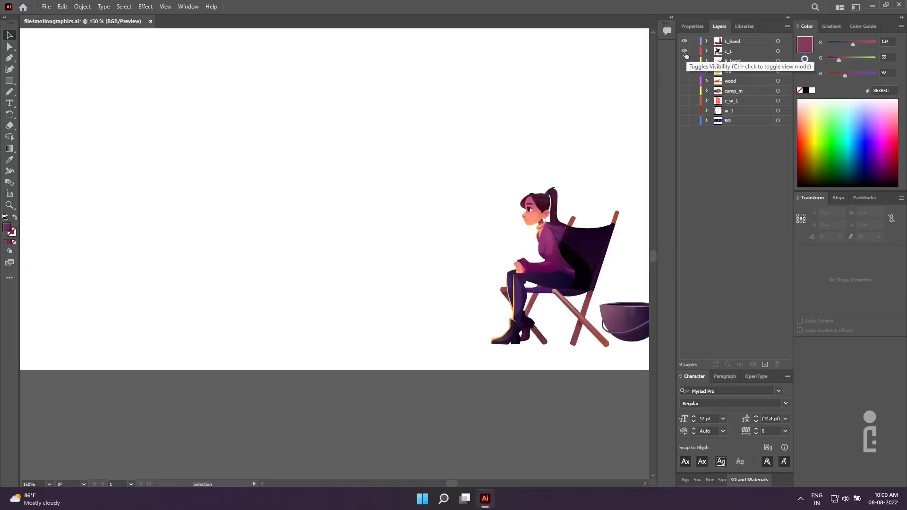
pyautogui.click(684, 41)
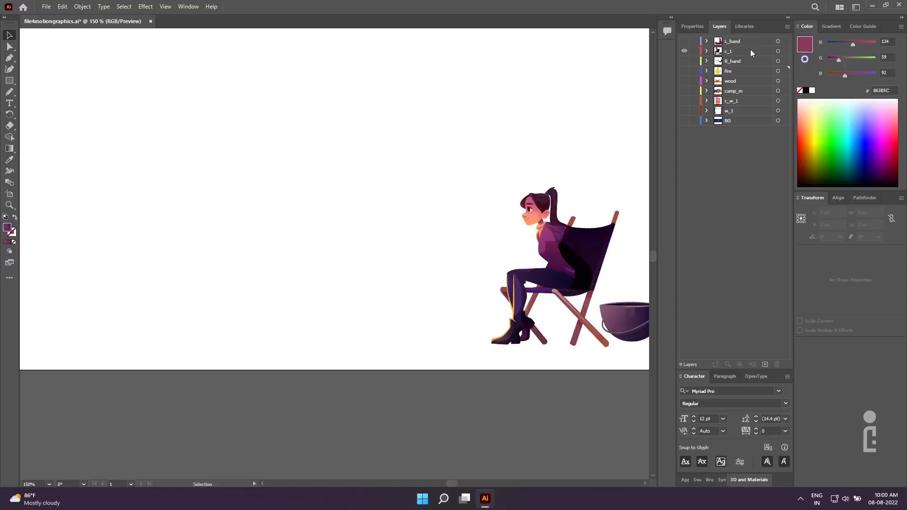
pyautogui.click(685, 61)
pyautogui.click(685, 41)
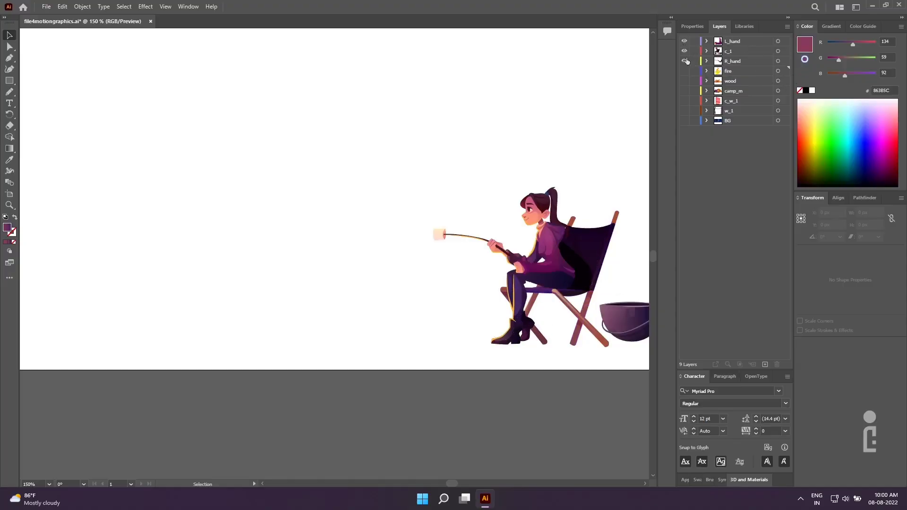
# Step: Leave only the BG layer visible to examine the whole background artwork
pyautogui.moveTo(684, 71); pyautogui.dragTo(683, 40)
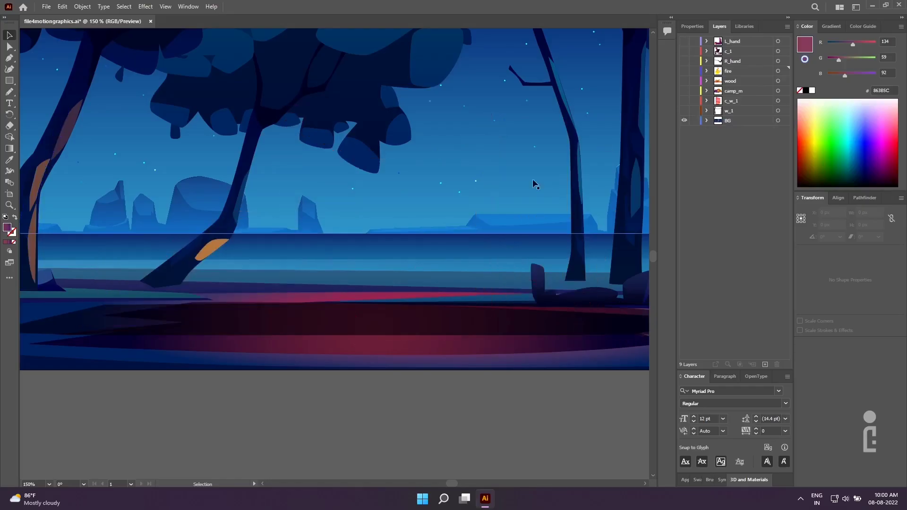
pyautogui.hotkey('ctrl', '-')
pyautogui.hotkey('ctrl', '-')
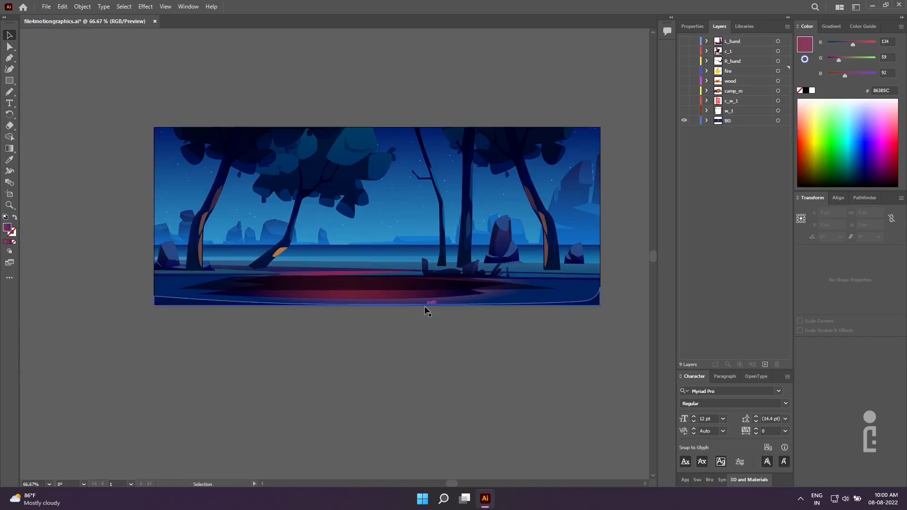
# Step: Show w_1 and all the layers above it again, and save the Illustrator document
pyautogui.click(685, 110)
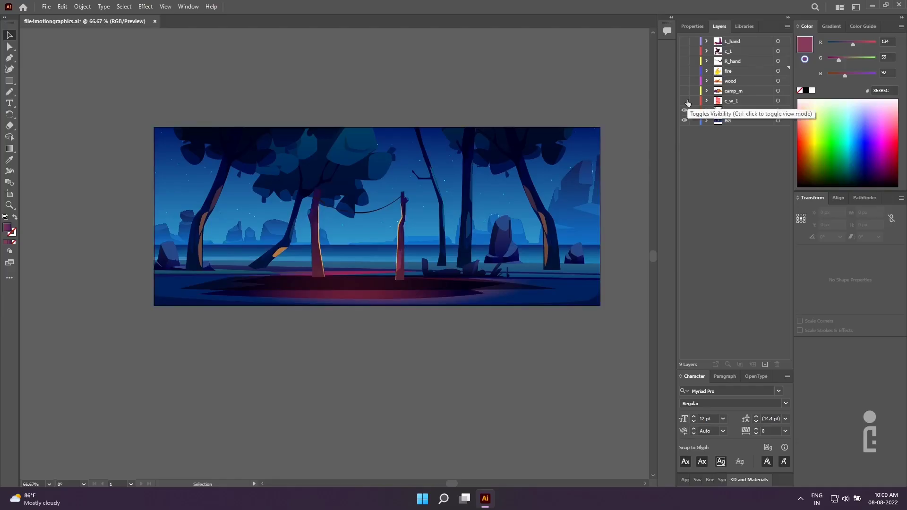
pyautogui.moveTo(685, 101); pyautogui.dragTo(685, 41)
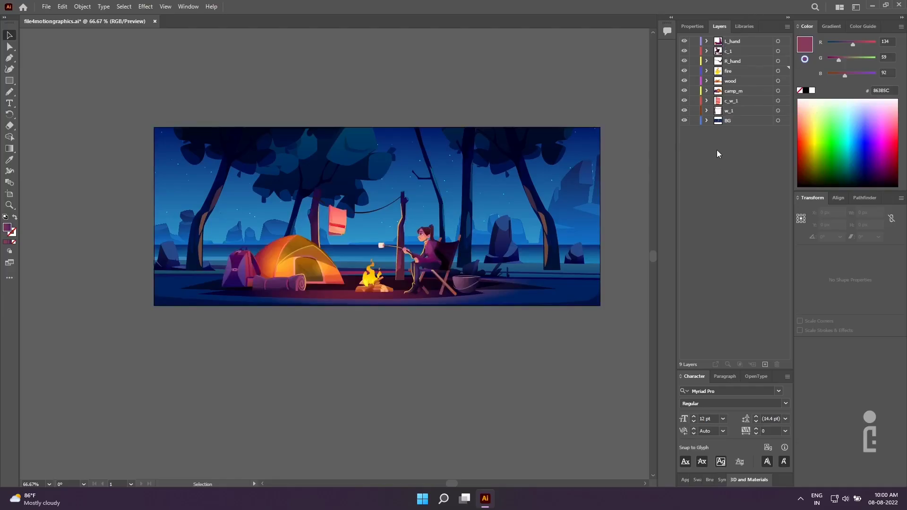
pyautogui.hotkey('ctrl', 's')
pyautogui.hotkey('ctrl', '=')
pyautogui.hotkey('ctrl', '=')
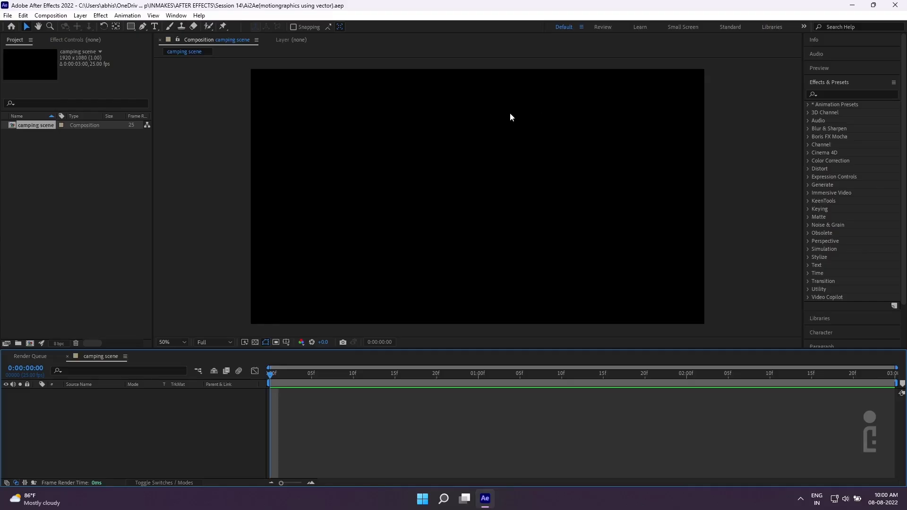
# Step: In After Effects, choose file4motiongraphics.ai as the file to import into the camping scene project
pyautogui.press(',')
pyautogui.press(',')
pyautogui.press(',')
pyautogui.press(',')
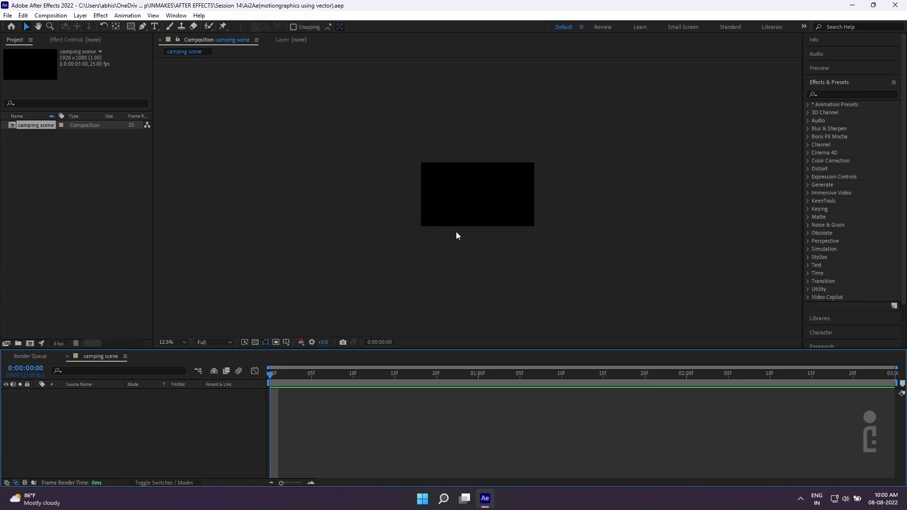
pyautogui.click(7, 15)
pyautogui.moveTo(49, 138)
pyautogui.click(201, 140)
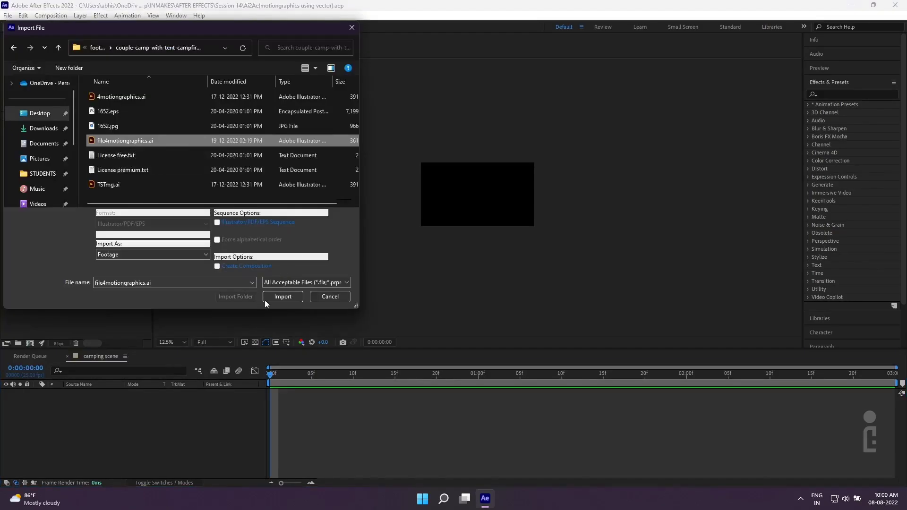
pyautogui.click(279, 296)
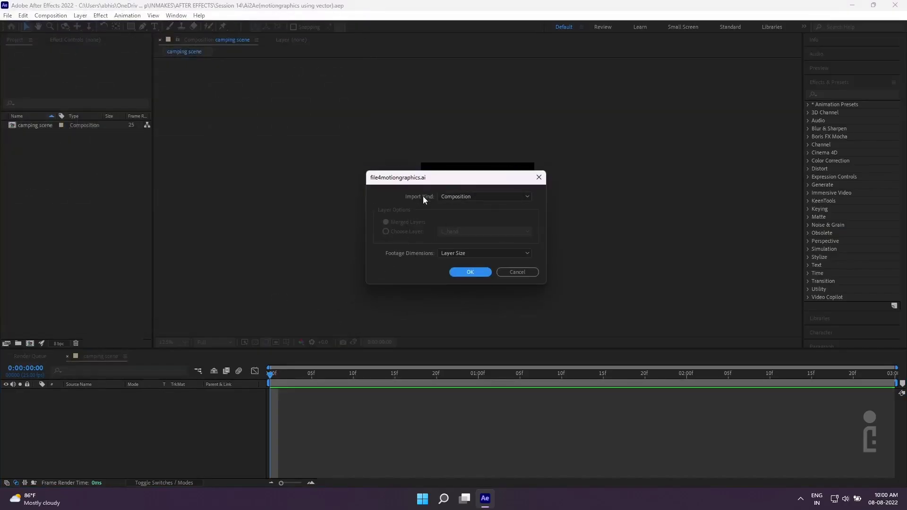
# Step: Import the Illustrator file with the Composition import kind and Layer Size footage dimensions
pyautogui.click(439, 198)
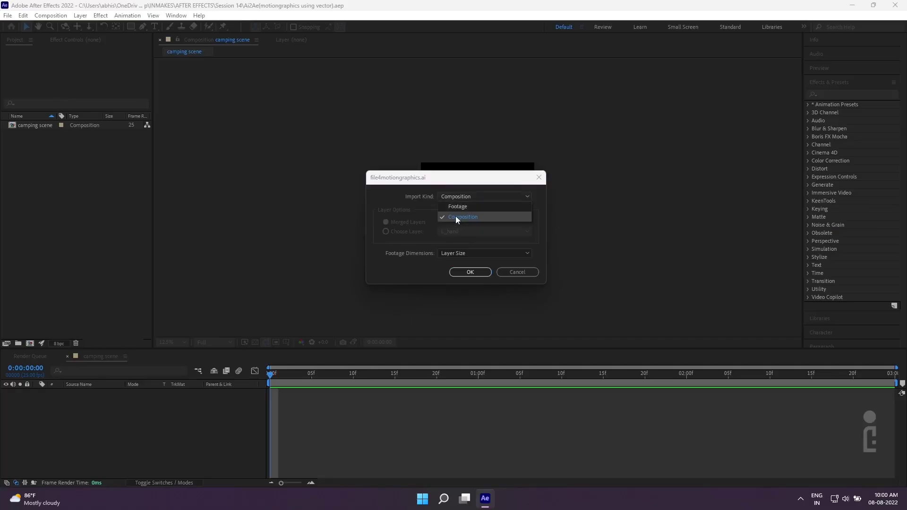
pyautogui.click(411, 199)
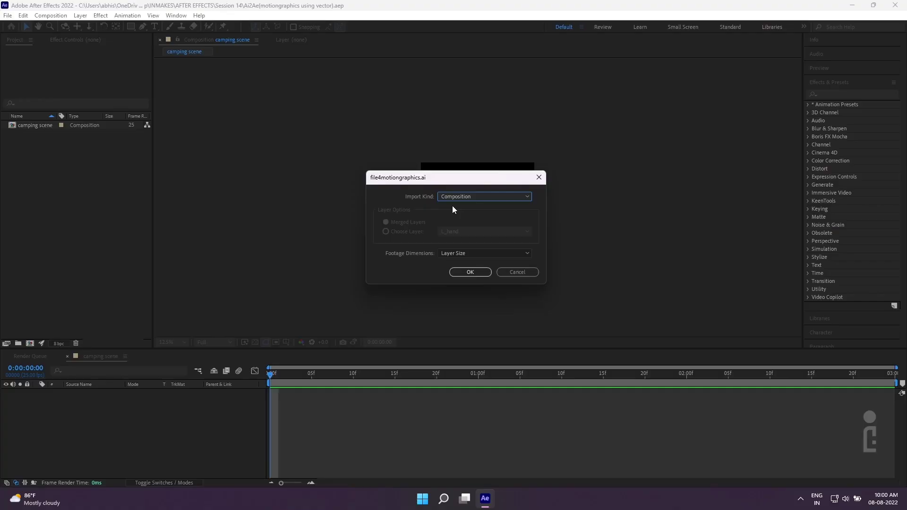
pyautogui.click(470, 273)
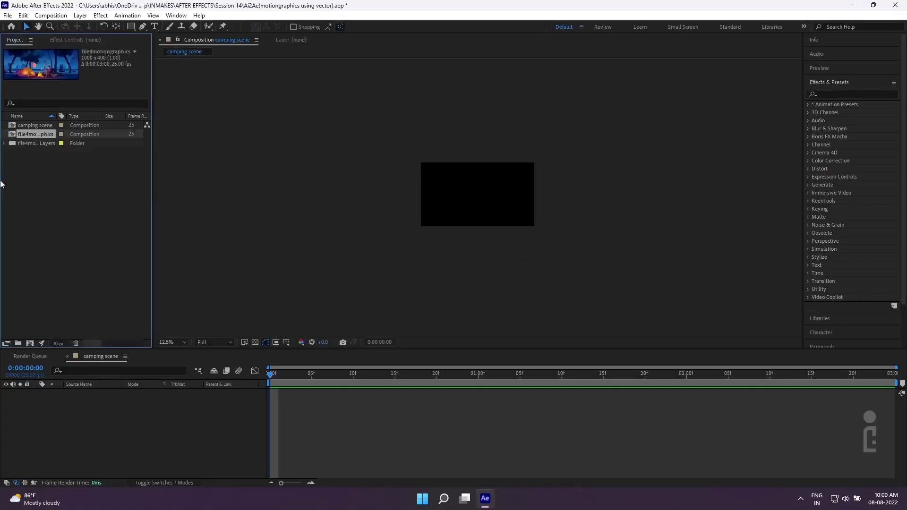
# Step: Look through the imported file4motiongraphics Layers folder in the project and check the R_hand artwork
pyautogui.click(31, 143)
pyautogui.click(5, 143)
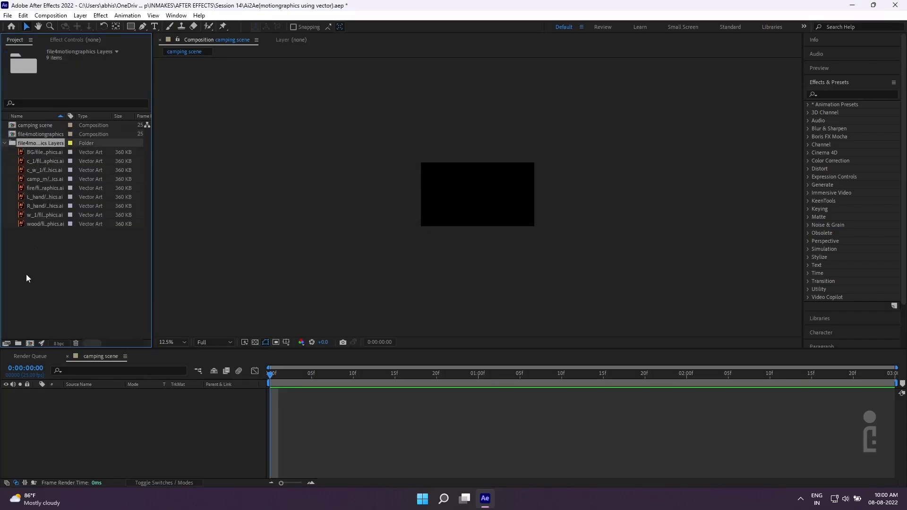
pyautogui.click(47, 206)
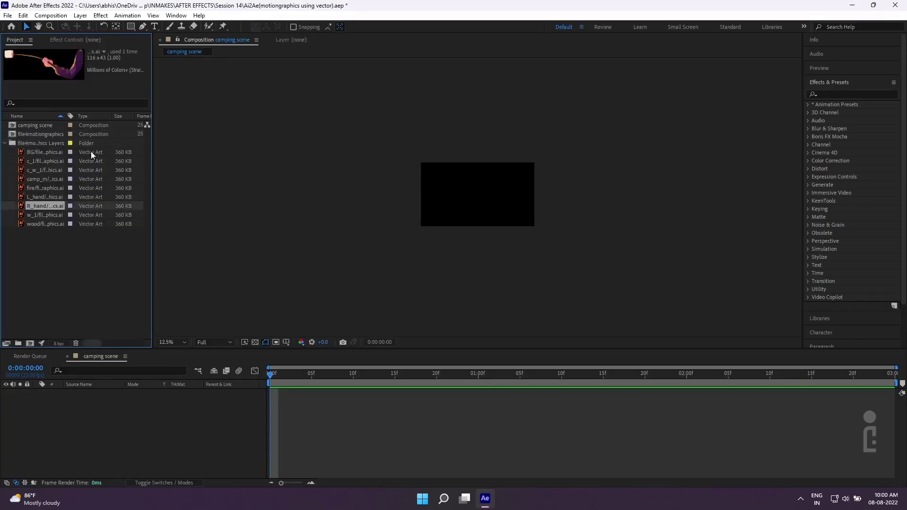
pyautogui.click(4, 142)
# Step: Add the file4motiongraphics composition to the camping scene timeline and fit it to the composition height
pyautogui.click(35, 135)
pyautogui.moveTo(104, 416); pyautogui.dragTo(111, 432)
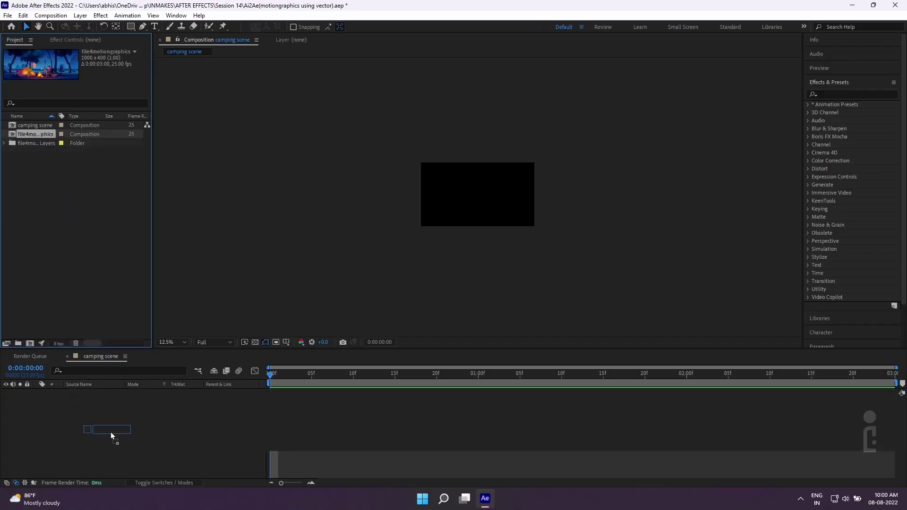
pyautogui.press('.')
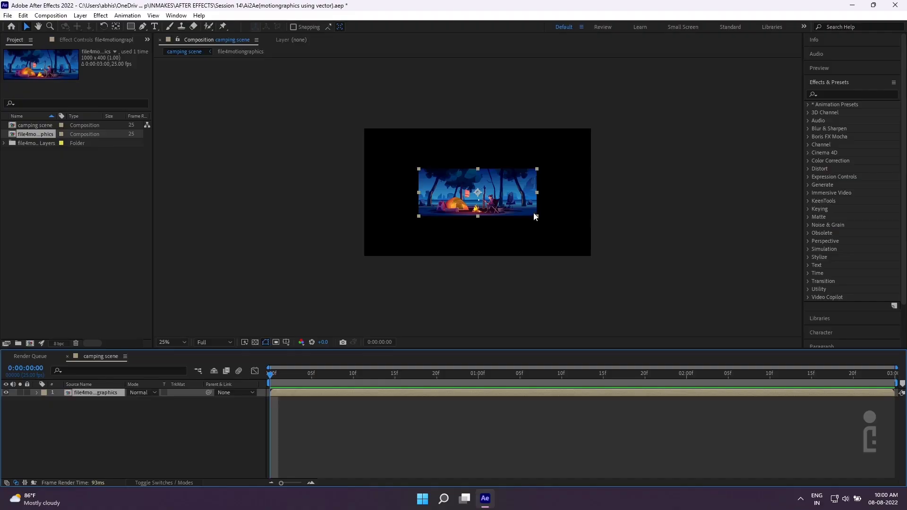
pyautogui.rightClick(508, 204)
pyautogui.moveTo(548, 235)
pyautogui.click(656, 383)
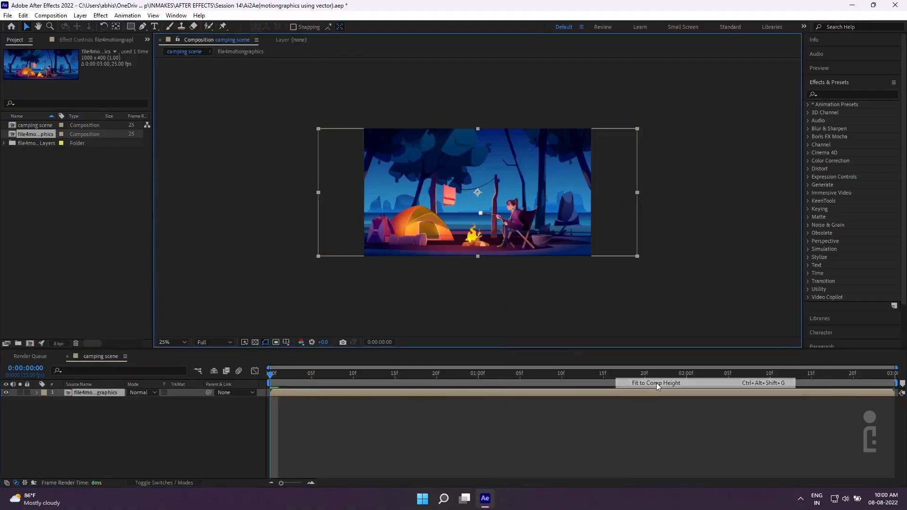
pyautogui.press('.')
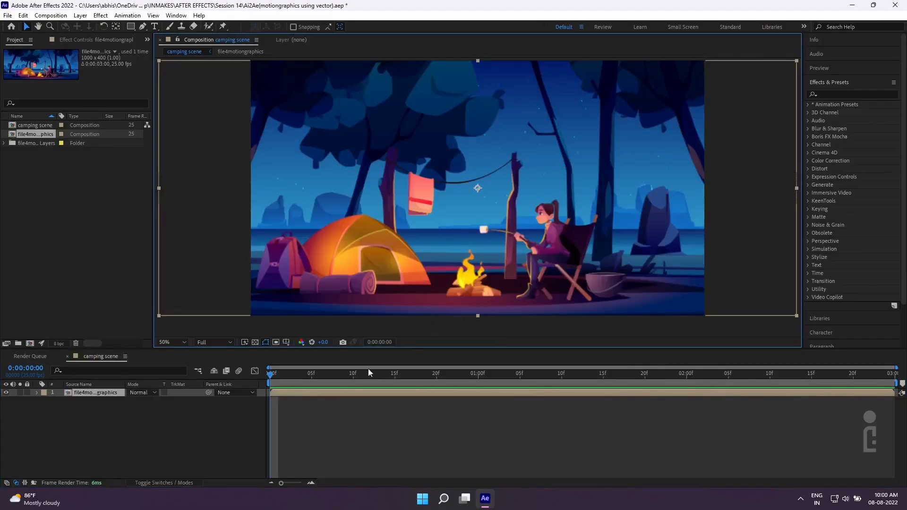
# Step: Shift the nested file4motiongraphics layer horizontally to position 1054, 540
pyautogui.press('p')
pyautogui.moveTo(134, 401); pyautogui.dragTo(181, 403)
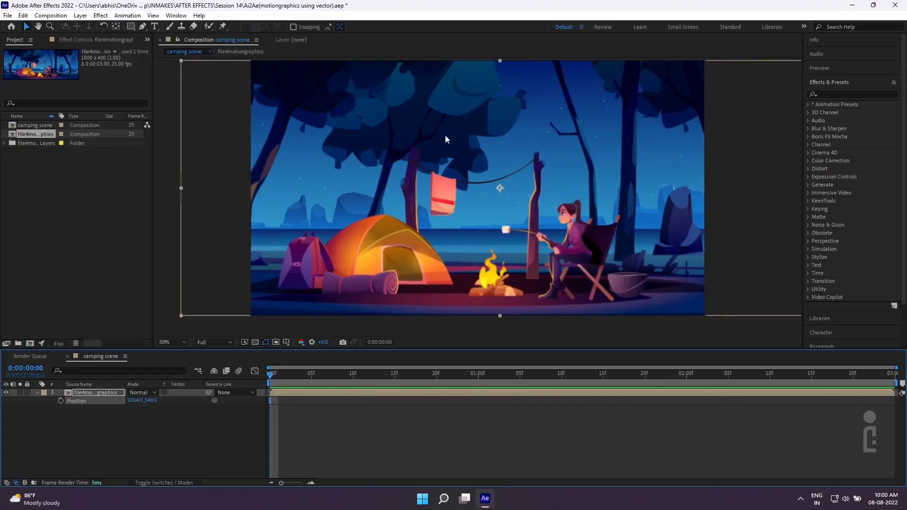
pyautogui.press('p')
# Step: Examine the edge sharpness of the nested artwork around the towel and the girl at high magnification
pyautogui.press('.')
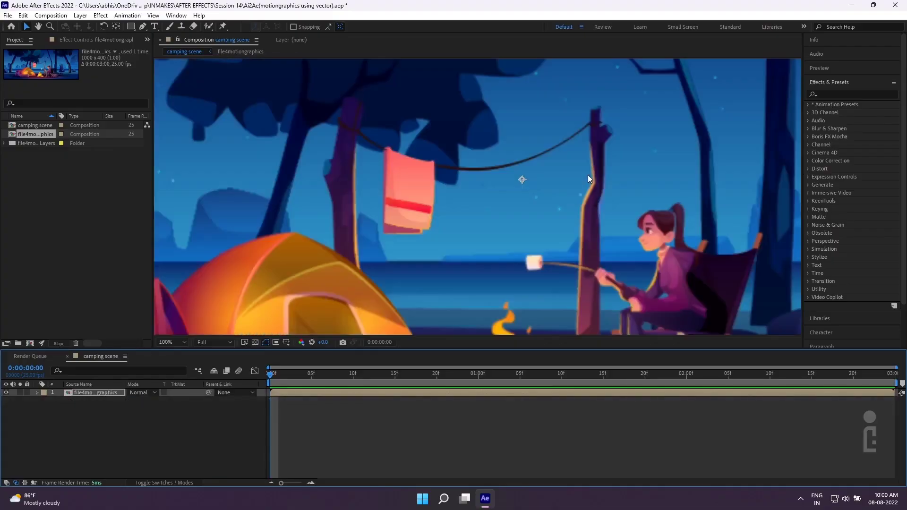
pyautogui.press('.')
pyautogui.press('.')
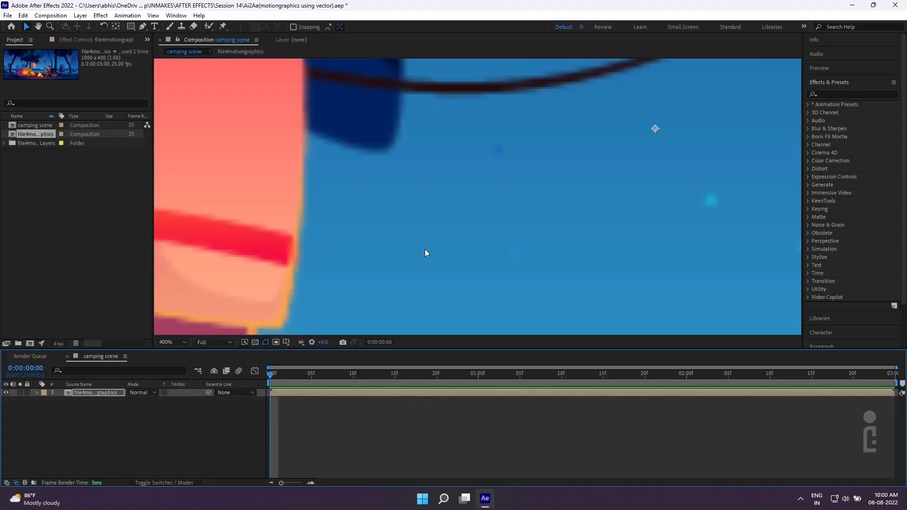
pyautogui.press(',')
pyautogui.press(',')
pyautogui.press(',')
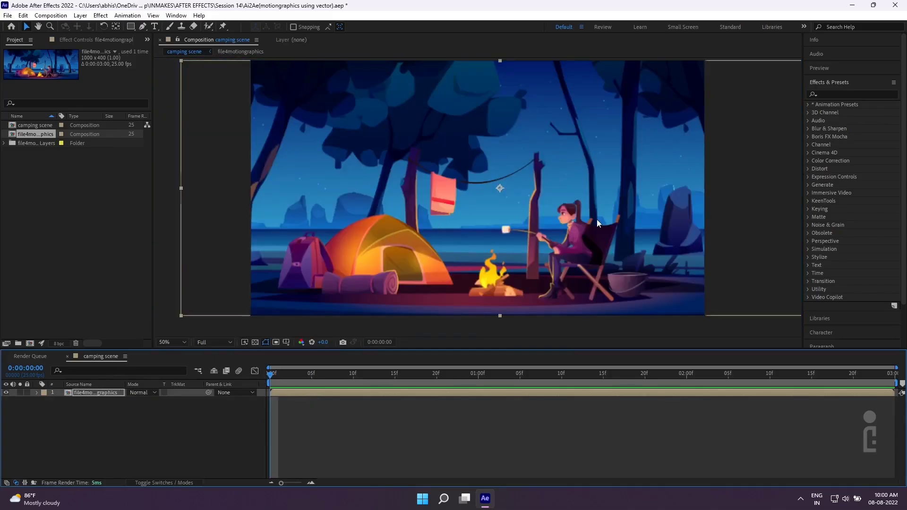
# Step: Open the nested file4motiongraphics composition and enable continuous rasterization on all its layers, from L_hand to BG
pyautogui.click(89, 403)
pyautogui.click(90, 393)
pyautogui.doubleClick(89, 393)
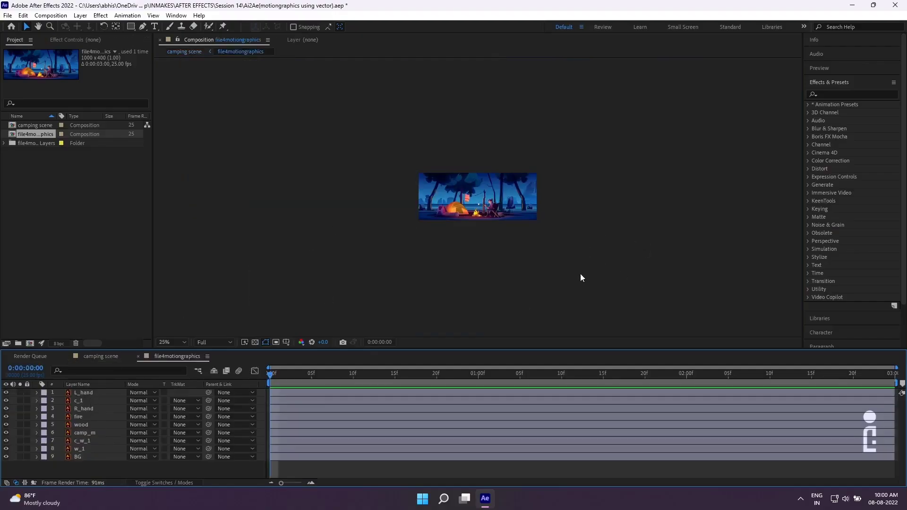
pyautogui.click(89, 456)
pyautogui.scroll(8, 478, 197)
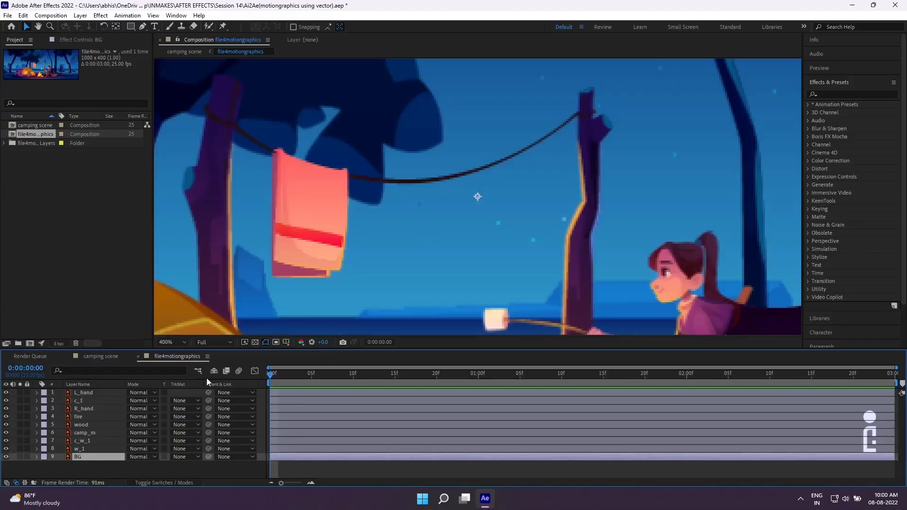
pyautogui.keyDown('shift'); pyautogui.click(102, 391); pyautogui.keyUp('shift')
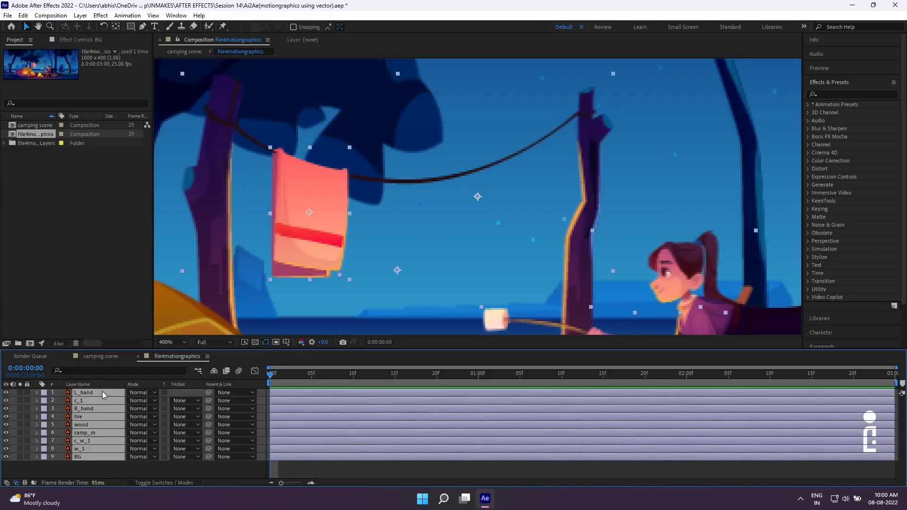
pyautogui.click(191, 483)
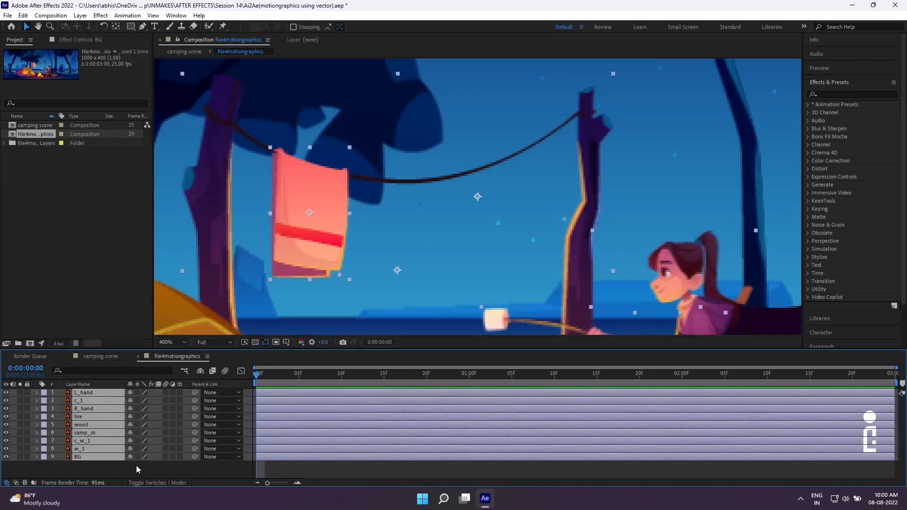
pyautogui.click(137, 393)
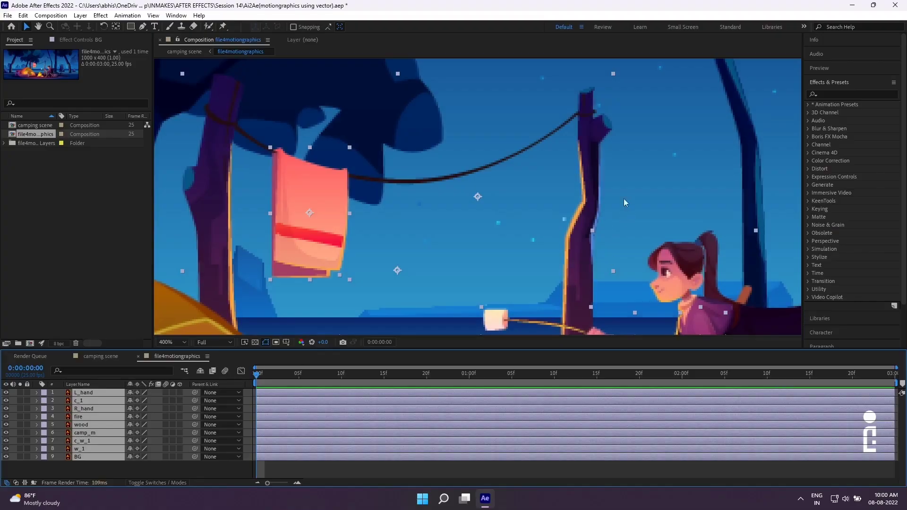
# Step: Enable Collapse Transformations on the file4motiongraphics layer in the camping scene composition
pyautogui.click(101, 356)
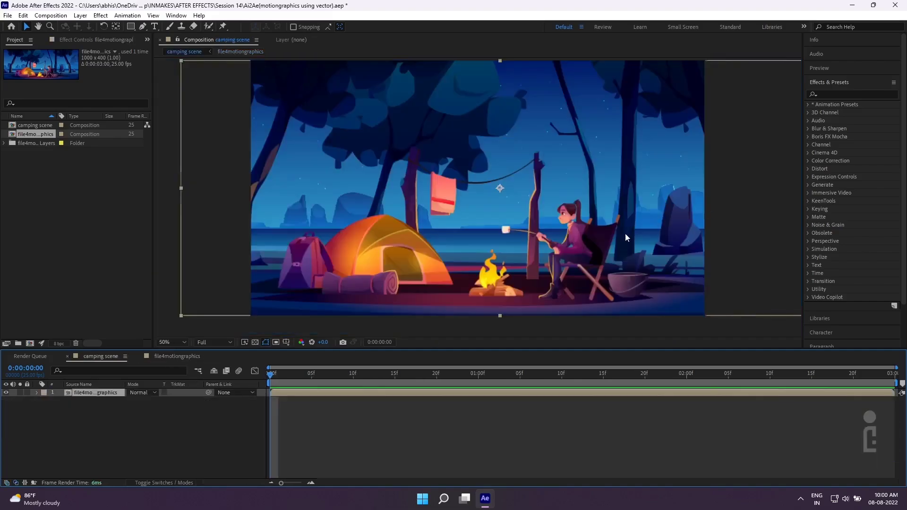
pyautogui.scroll(2, 552, 217)
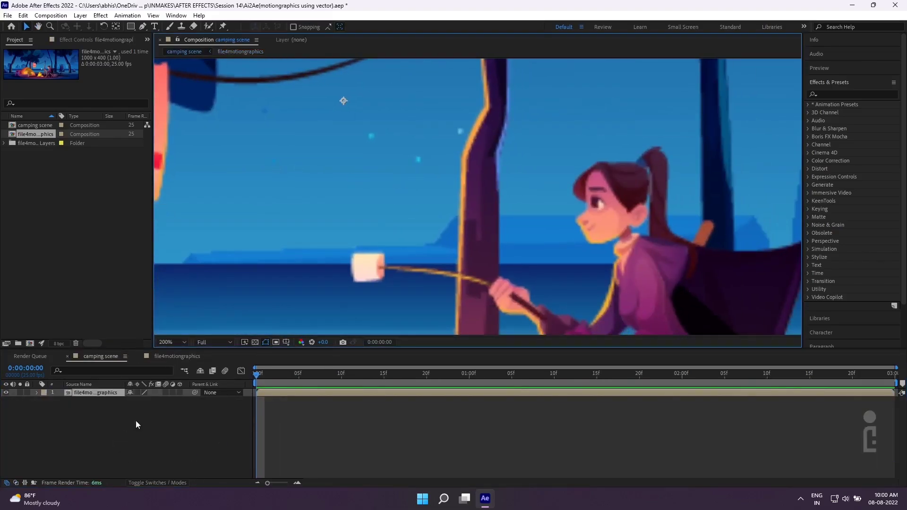
pyautogui.click(138, 391)
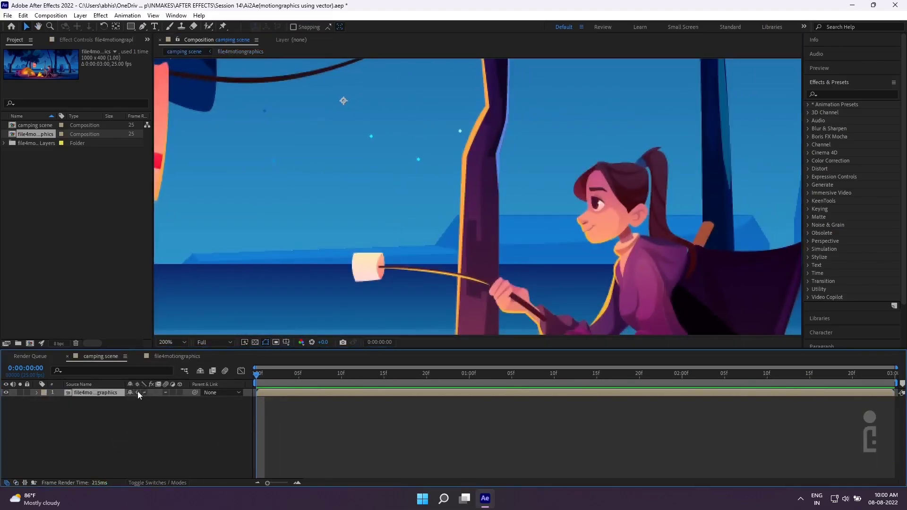
pyautogui.scroll(-2, 513, 227)
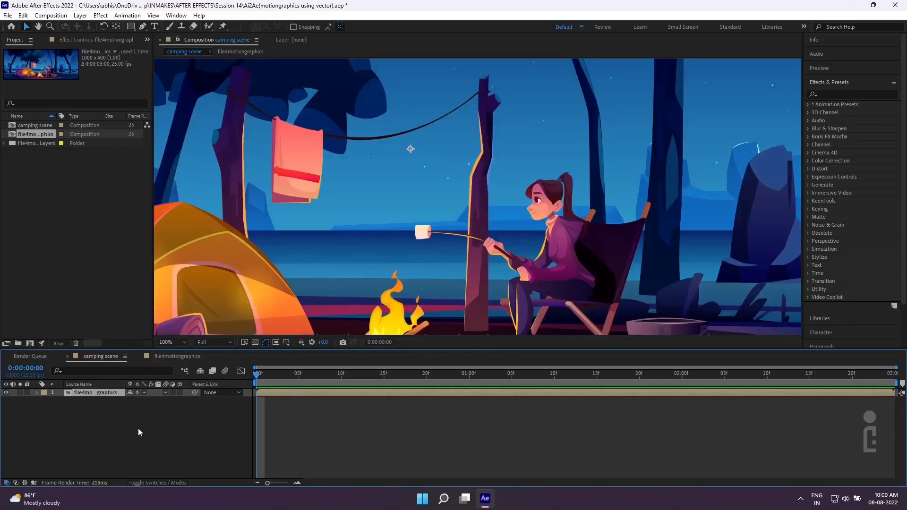
# Step: Go back to the file4motiongraphics composition and solo each layer in turn, from BG up to L_hand, to examine its artwork
pyautogui.click(160, 356)
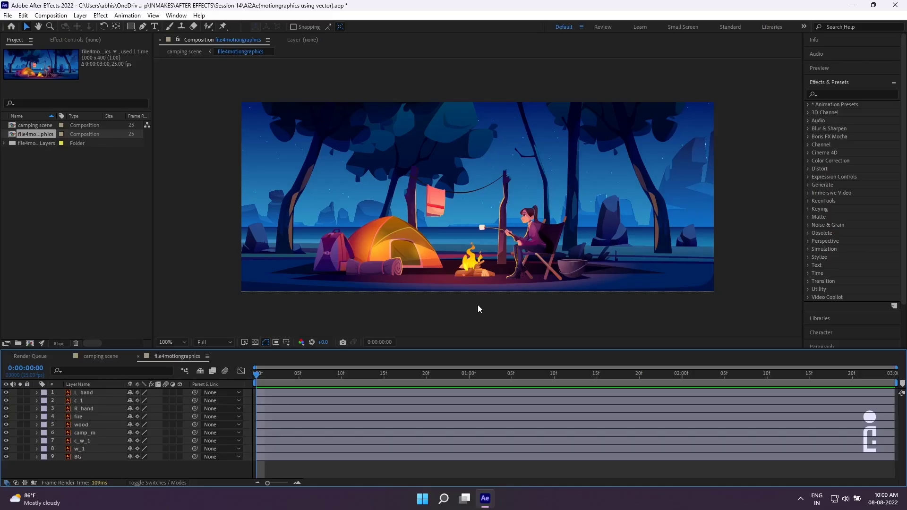
pyautogui.click(20, 457)
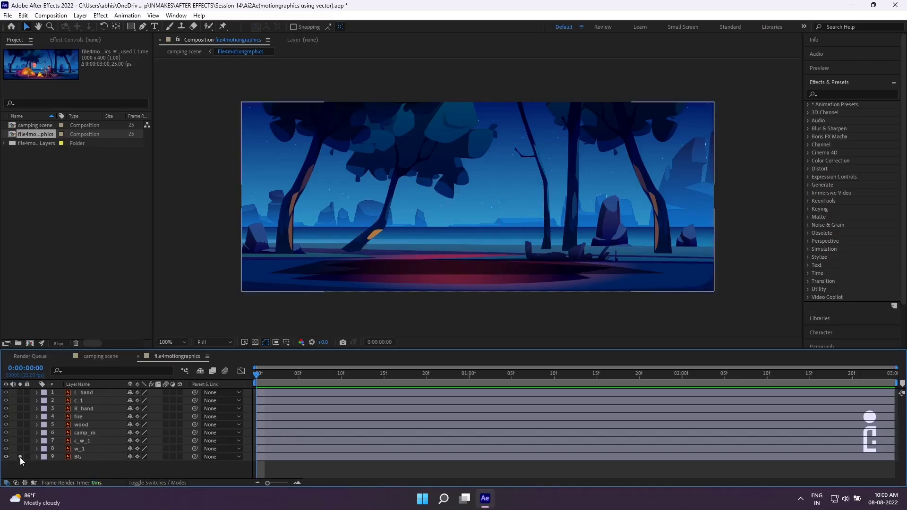
pyautogui.click(20, 457)
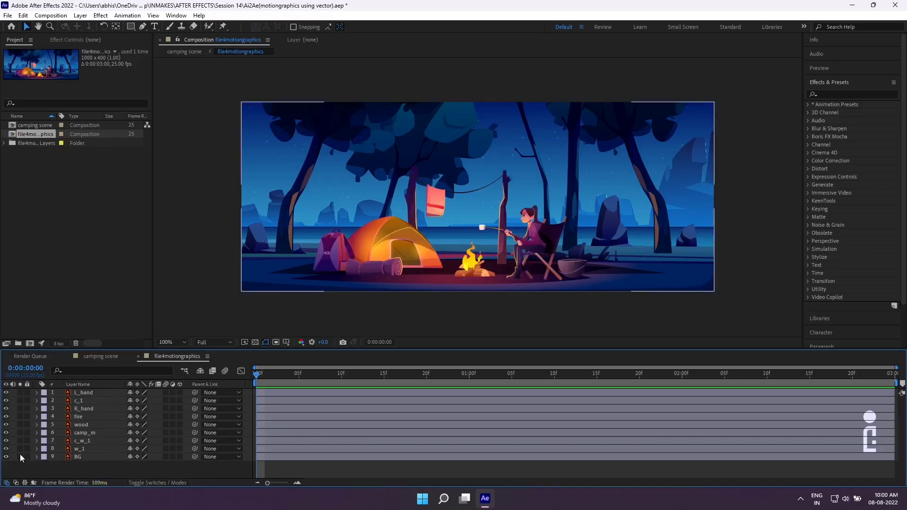
pyautogui.click(19, 449)
pyautogui.click(20, 450)
pyautogui.click(20, 441)
pyautogui.click(20, 441)
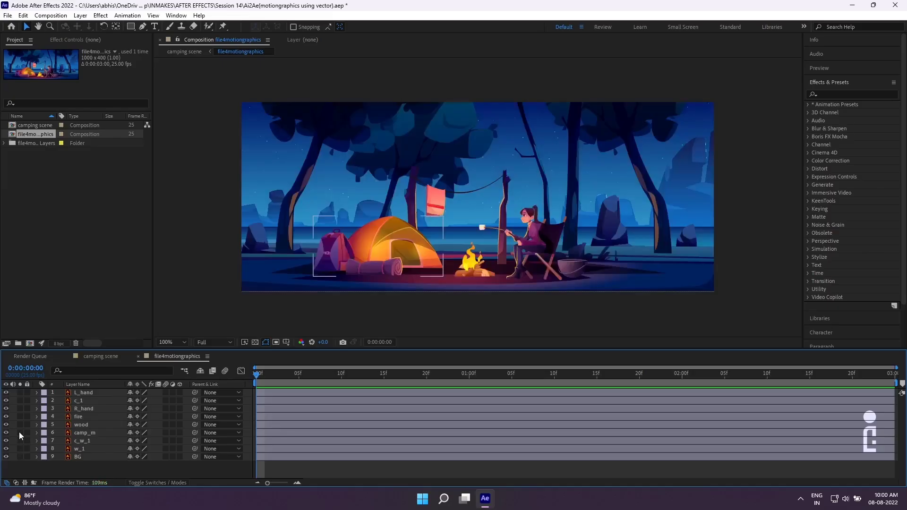
pyautogui.click(20, 433)
pyautogui.click(20, 433)
pyautogui.click(19, 425)
pyautogui.click(20, 425)
pyautogui.click(20, 417)
pyautogui.click(20, 417)
pyautogui.click(19, 417)
pyautogui.click(19, 417)
pyautogui.click(20, 408)
pyautogui.click(19, 409)
pyautogui.click(19, 399)
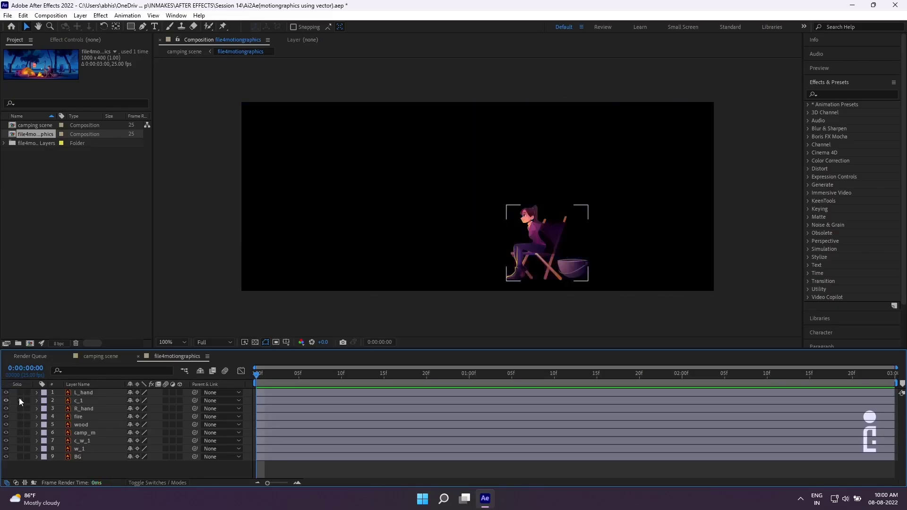
pyautogui.click(19, 400)
pyautogui.click(20, 394)
pyautogui.click(20, 393)
pyautogui.click(20, 393)
pyautogui.click(20, 393)
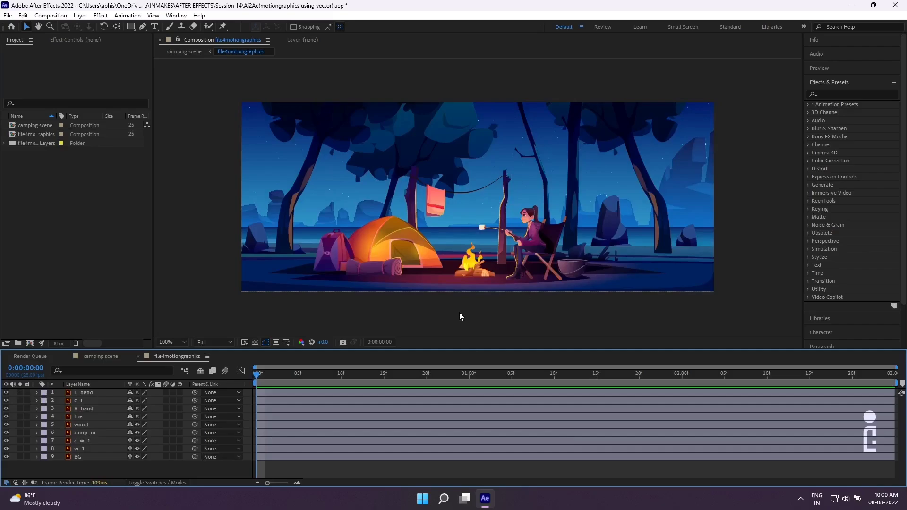
# Step: Set the file4motiongraphics composition's width to 3000 px with its 5:2 aspect ratio locked
pyautogui.click(51, 15)
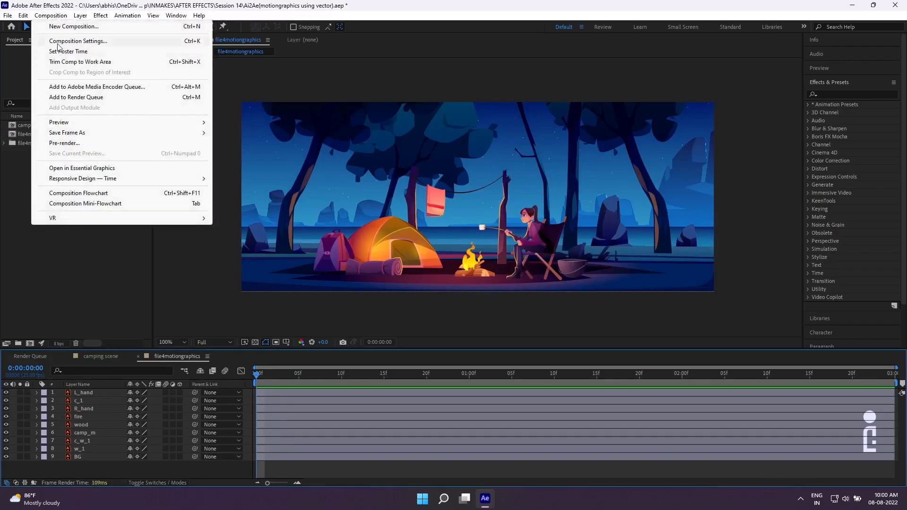
pyautogui.click(71, 39)
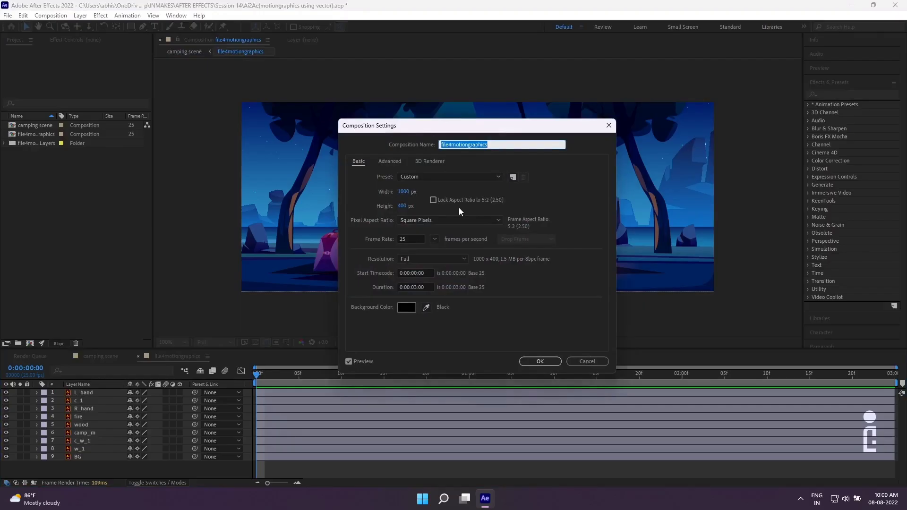
pyautogui.click(433, 200)
pyautogui.click(403, 192)
pyautogui.write('3')
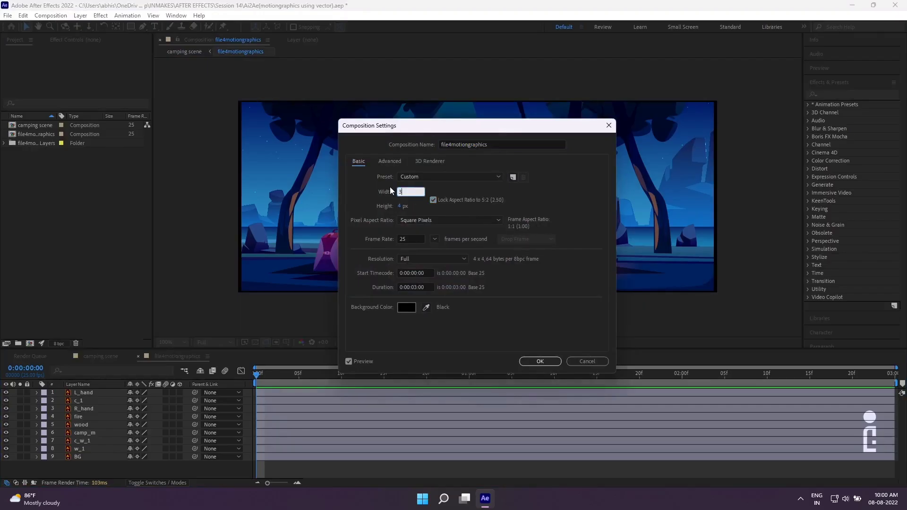
pyautogui.write('000')
pyautogui.click(550, 361)
pyautogui.press(',')
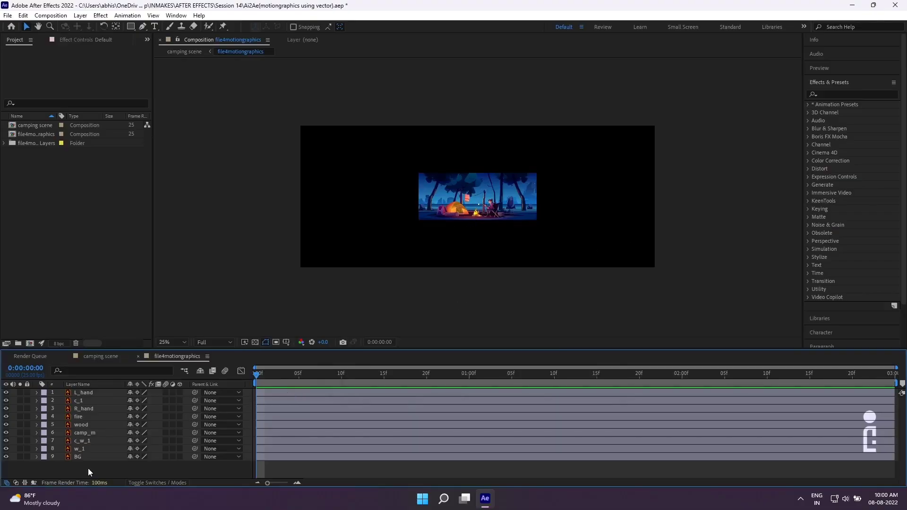
# Step: Add a null object to the file4motiongraphics composition
pyautogui.moveTo(88, 469); pyautogui.dragTo(91, 395)
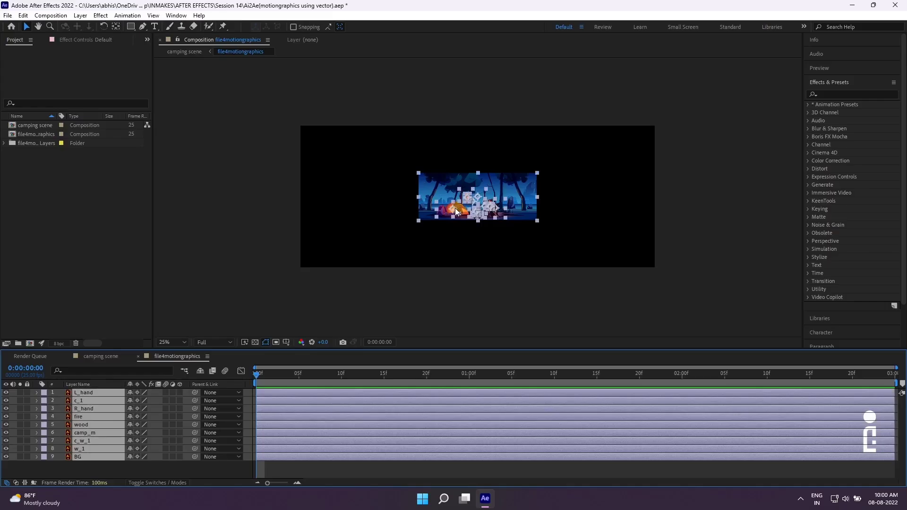
pyautogui.click(212, 470)
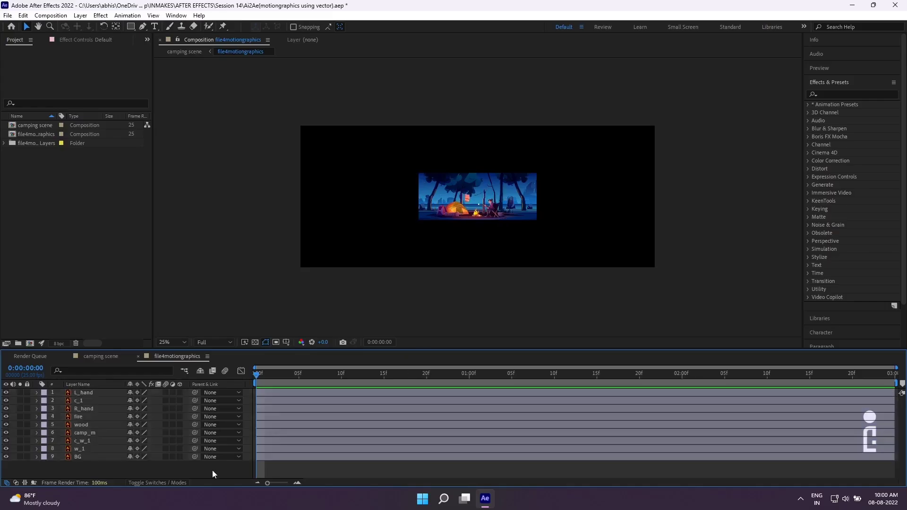
pyautogui.rightClick(212, 470)
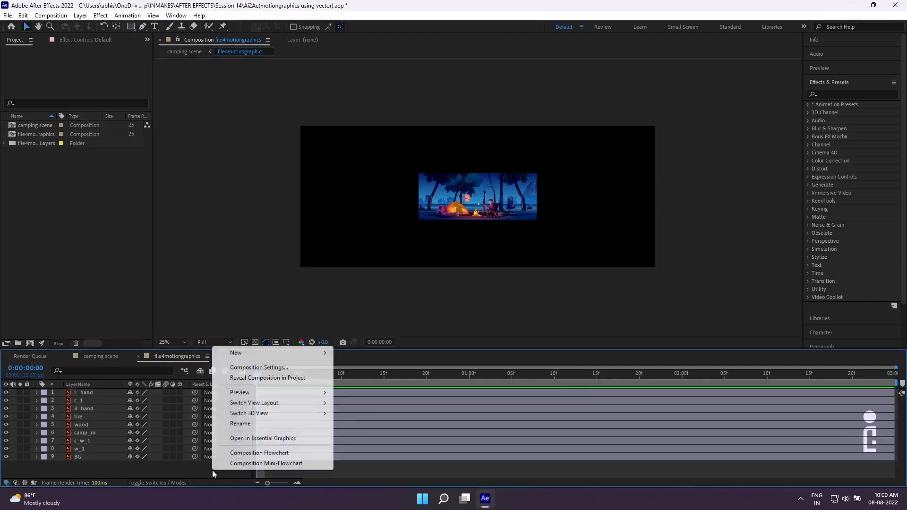
pyautogui.moveTo(319, 351)
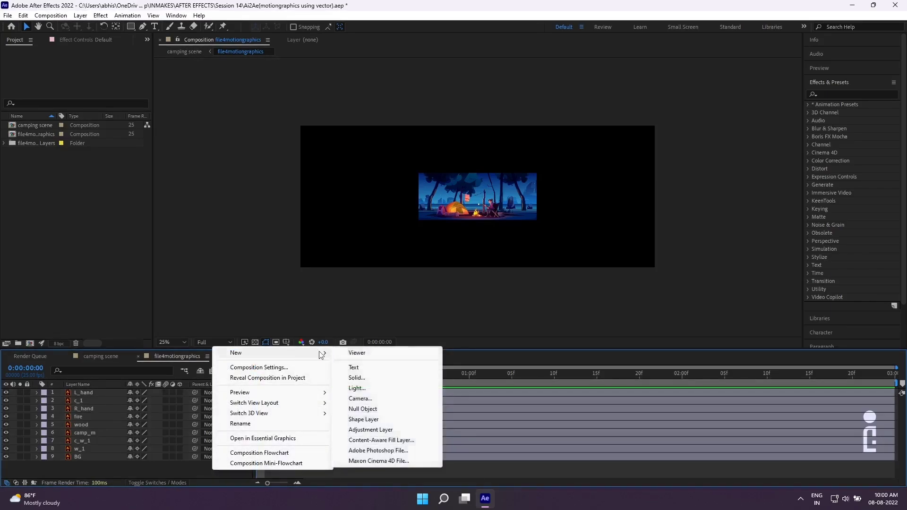
pyautogui.click(366, 409)
# Step: Parent all artwork layers, from L_hand to BG, to the null object and display source names for the layers
pyautogui.moveTo(94, 475); pyautogui.dragTo(103, 401)
pyautogui.moveTo(197, 399); pyautogui.dragTo(103, 393)
pyautogui.click(95, 385)
# Step: Scale the null object to 300% so the parented artwork enlarges with it
pyautogui.click(97, 392)
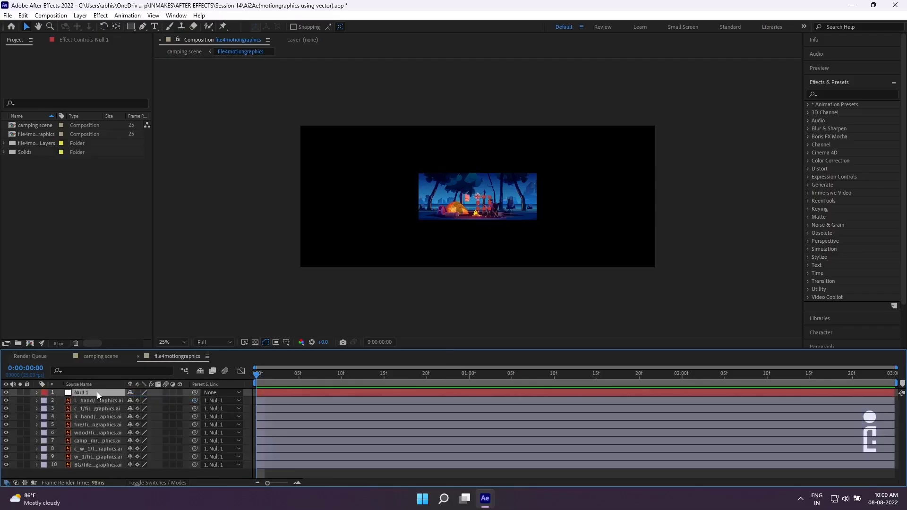
pyautogui.press('s')
pyautogui.click(141, 401)
pyautogui.write('300')
pyautogui.press('Return')
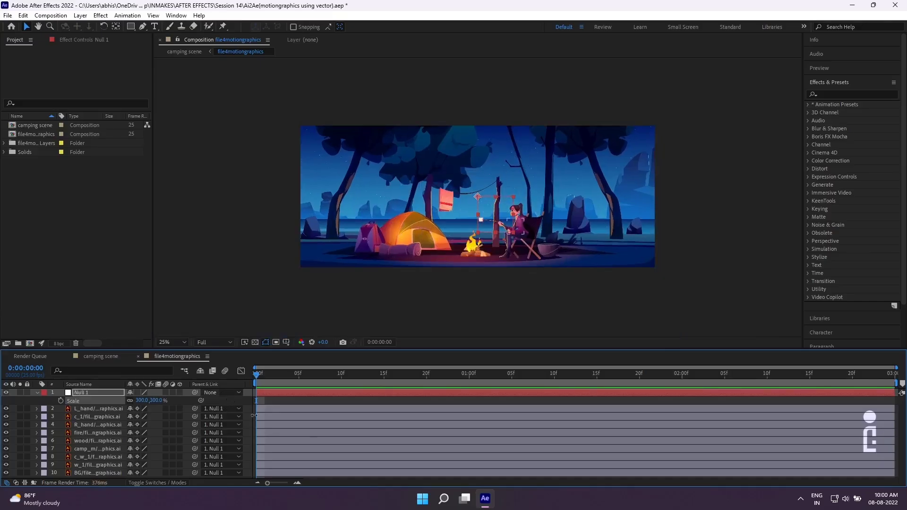
# Step: Delete the null object from the file4motiongraphics composition, leaving the enlarged artwork layers in place
pyautogui.click(38, 393)
pyautogui.click(110, 473)
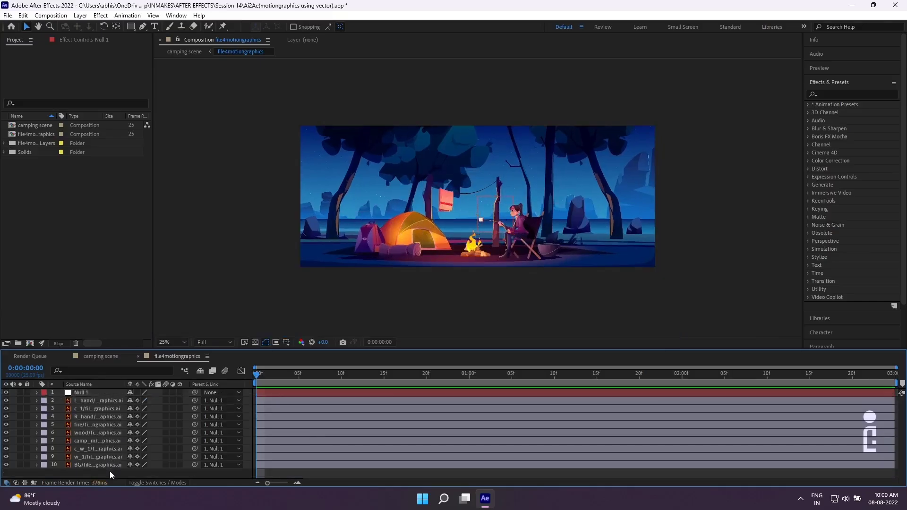
pyautogui.click(89, 390)
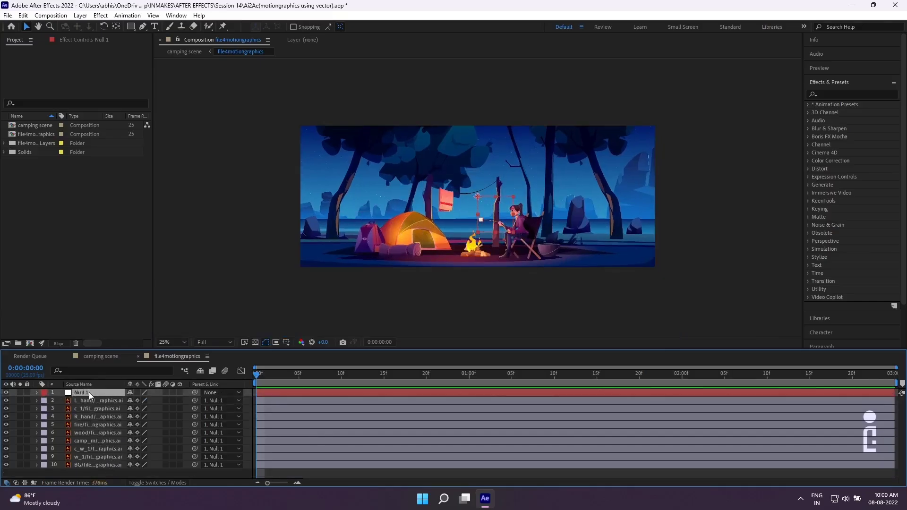
pyautogui.press('Delete')
pyautogui.click(97, 425)
pyautogui.click(108, 472)
pyautogui.scroll(3, 495, 240)
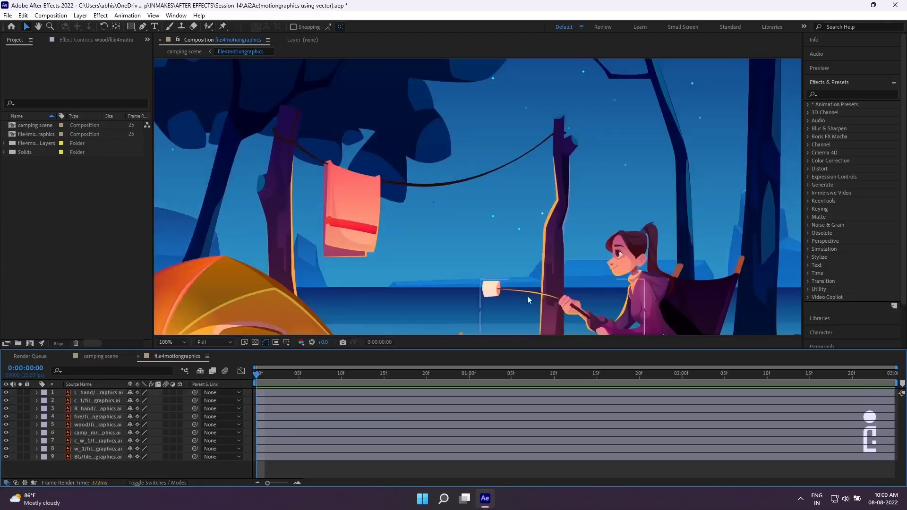
# Step: Pre-compose the L_hand, c_1 and R_hand layers into a new composition named chr
pyautogui.click(95, 394)
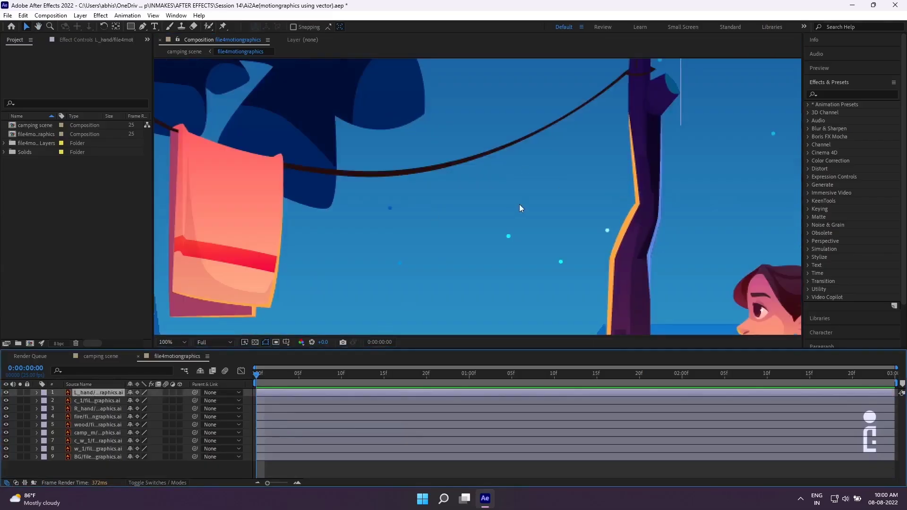
pyautogui.scroll(-2, 520, 208)
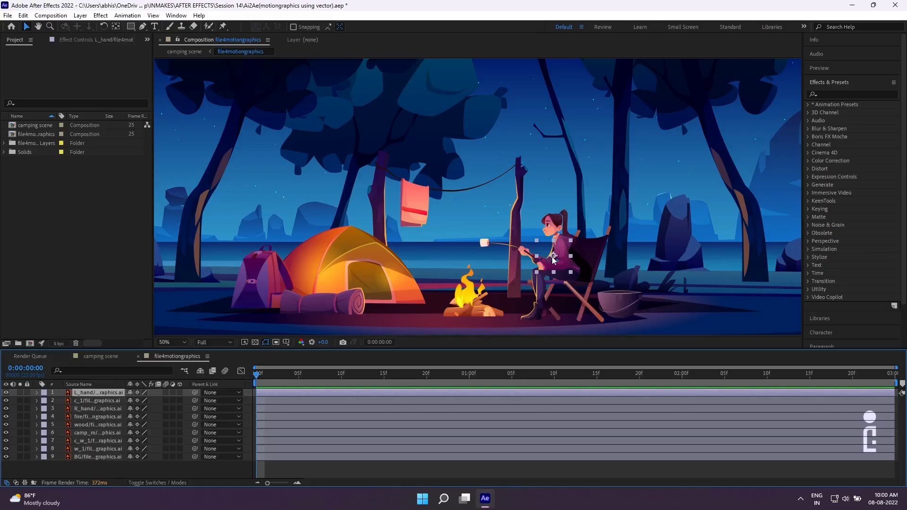
pyautogui.keyDown('shift'); pyautogui.click(86, 410); pyautogui.keyUp('shift')
pyautogui.rightClick(86, 409)
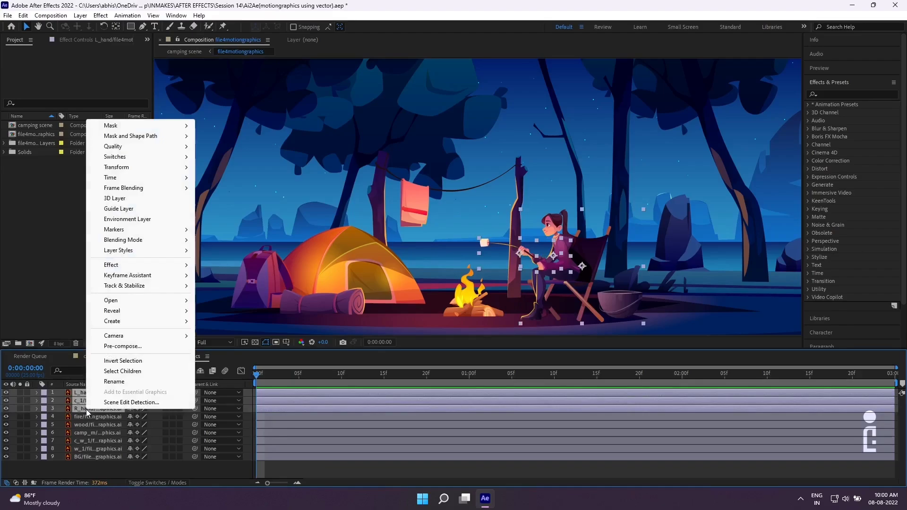
pyautogui.click(127, 347)
pyautogui.write('chr')
pyautogui.click(641, 325)
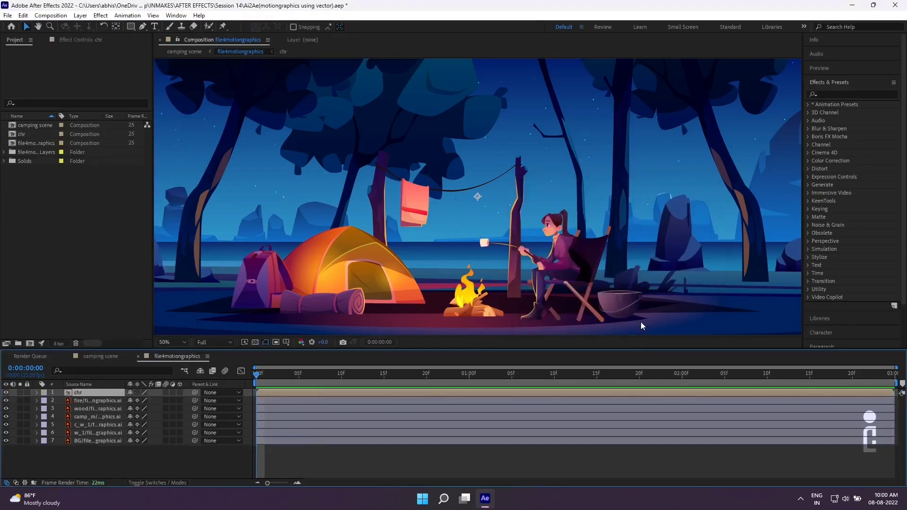
# Step: Toggle the chr layer's visibility to check its contents, and open the chr composition with the character framed
pyautogui.click(6, 393)
pyautogui.click(6, 393)
pyautogui.click(6, 393)
pyautogui.click(6, 393)
pyautogui.doubleClick(75, 394)
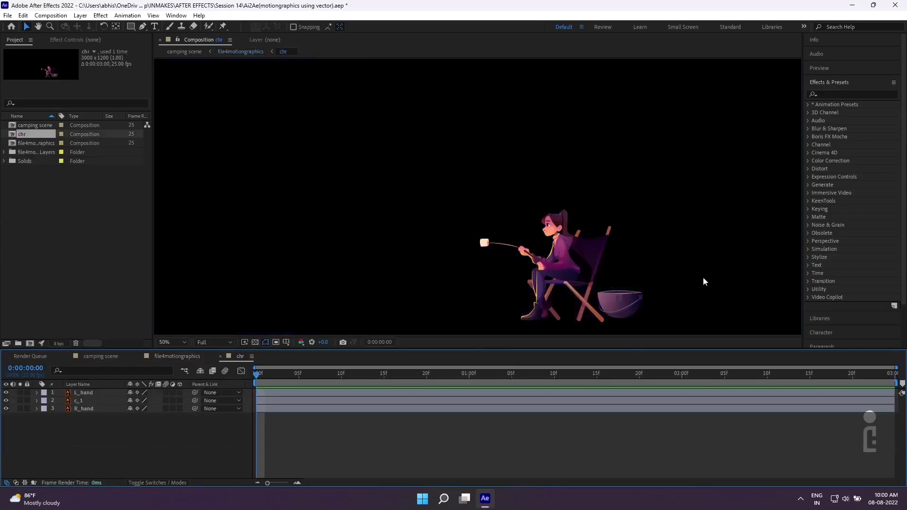
pyautogui.scroll(4, 616, 216)
pyautogui.scroll(-2, 621, 196)
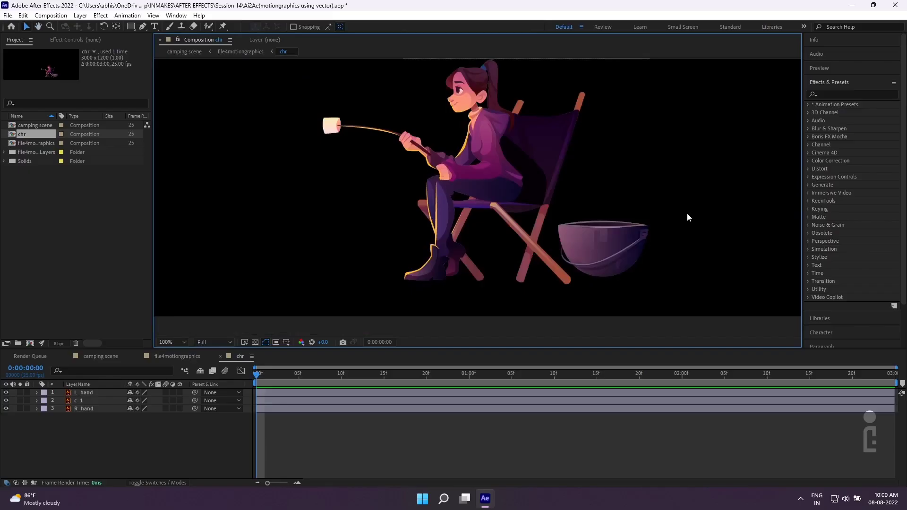
pyautogui.moveTo(687, 169); pyautogui.dragTo(685, 182)
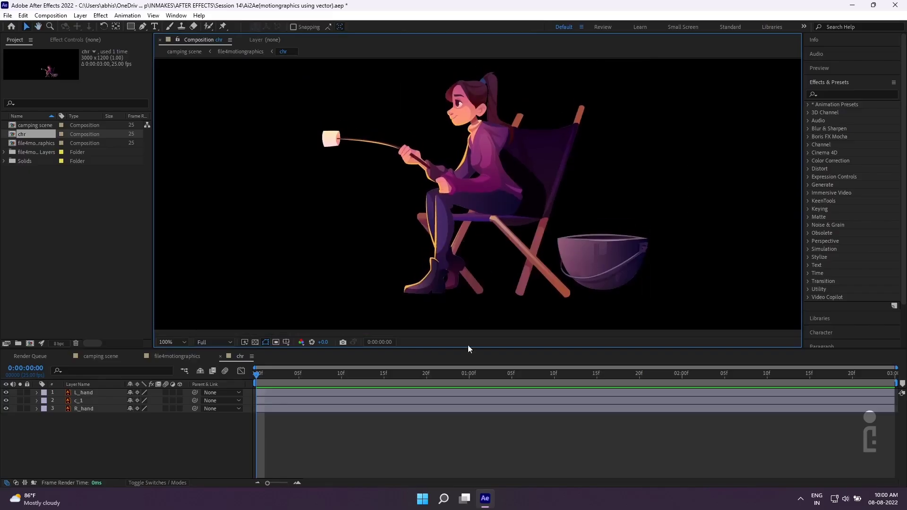
pyautogui.click(78, 449)
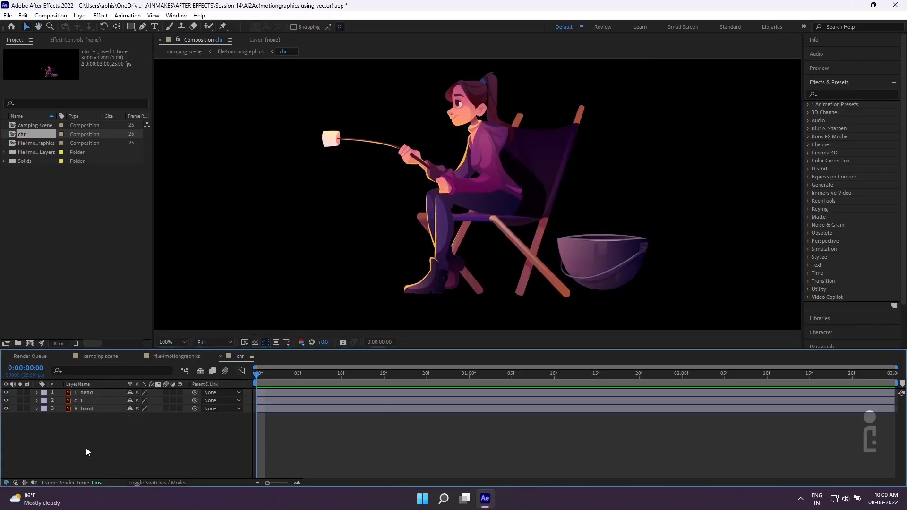
# Step: Hide and show the L_hand and R_hand layers to examine how the arms separate from the body
pyautogui.click(6, 409)
pyautogui.click(6, 392)
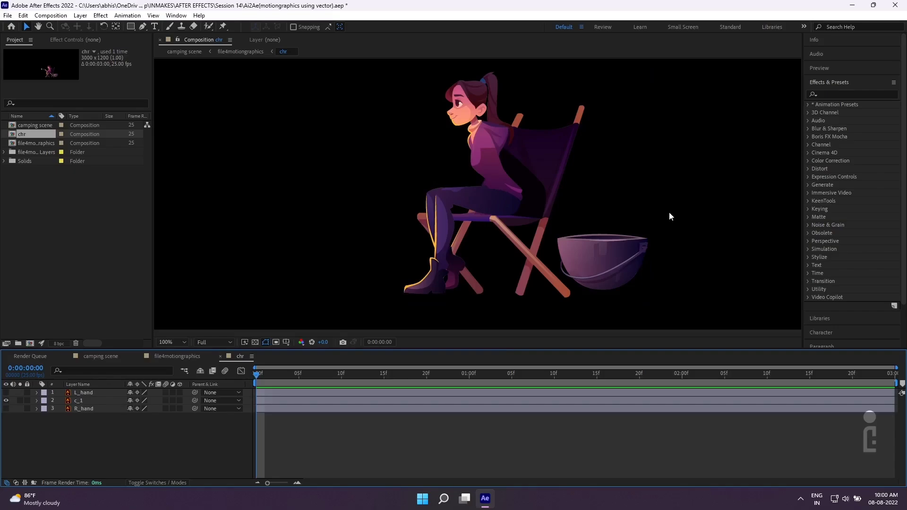
pyautogui.moveTo(6, 408); pyautogui.dragTo(6, 393)
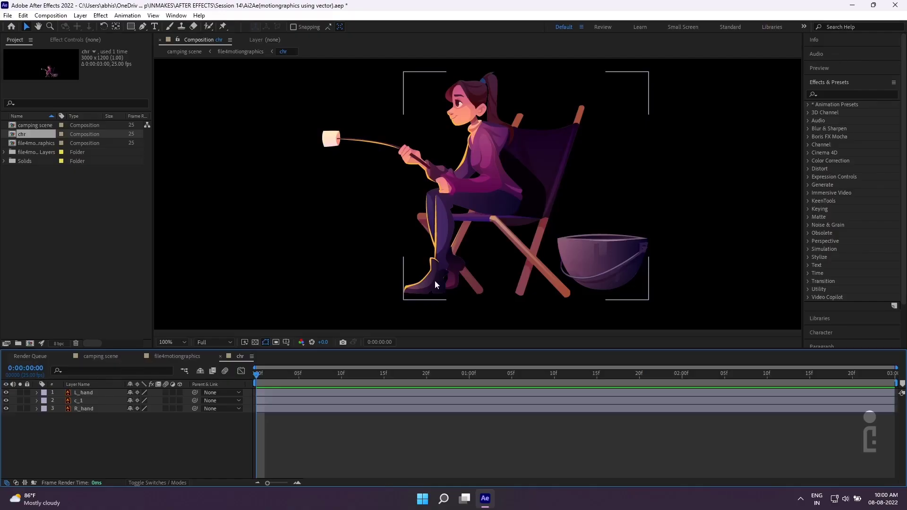
# Step: Solo the L_hand layer and move its anchor point to the shoulder at the upper end of the arm
pyautogui.click(89, 395)
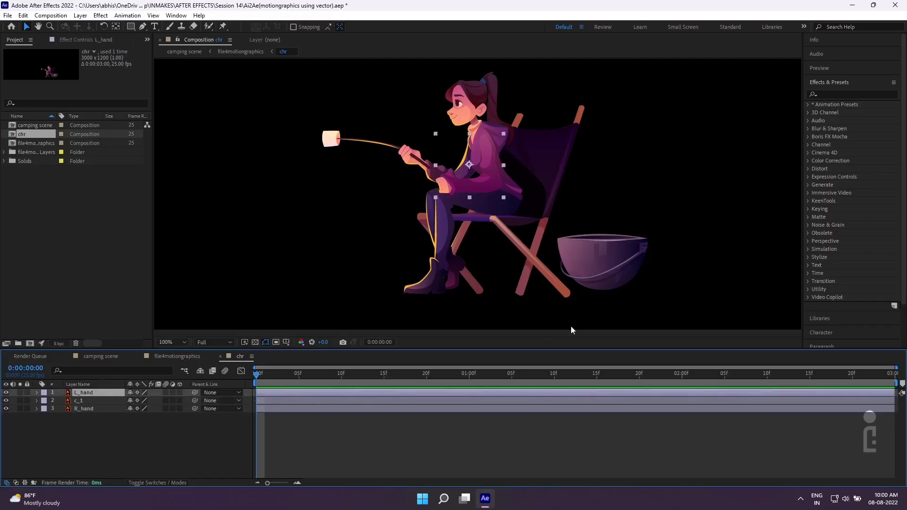
pyautogui.click(20, 392)
pyautogui.scroll(2, 594, 152)
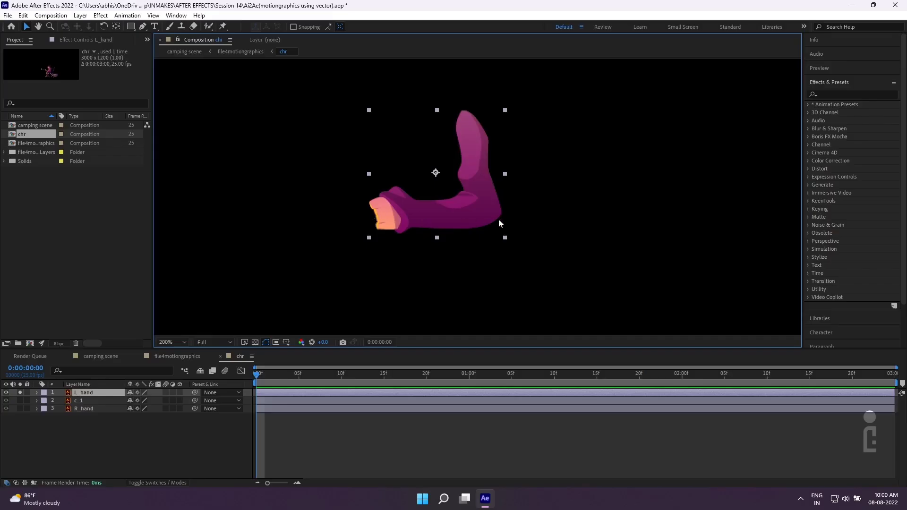
pyautogui.press('y')
pyautogui.moveTo(436, 173); pyautogui.dragTo(467, 121)
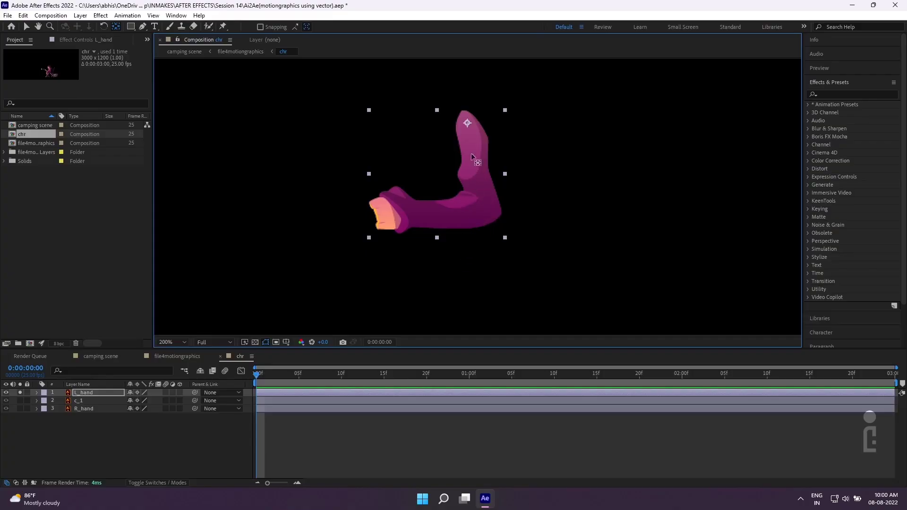
# Step: Try rotating the L_hand layer about its shoulder anchor point, and undo the rotation
pyautogui.press('r')
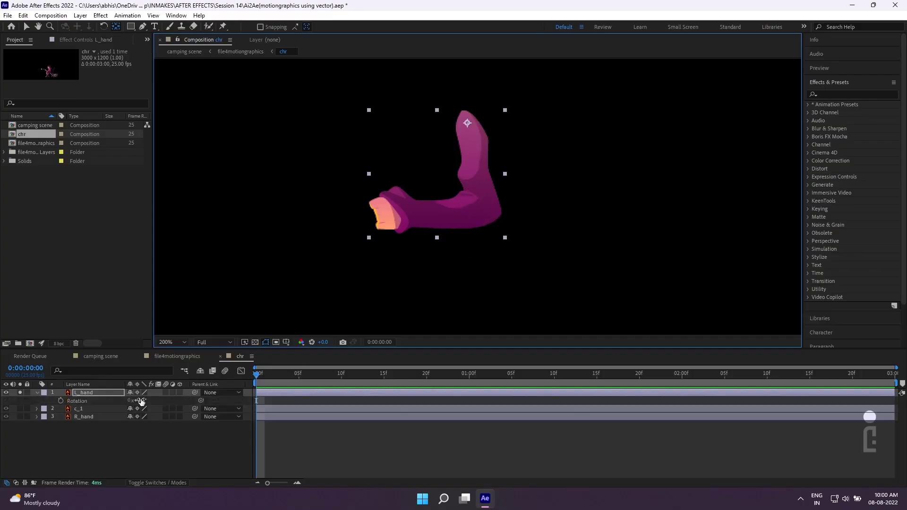
pyautogui.moveTo(141, 402)
pyautogui.mouseDown()
pyautogui.moveTo(153, 392)
pyautogui.moveTo(144, 388)
pyautogui.mouseUp()
pyautogui.hotkey('ctrl', 'z')
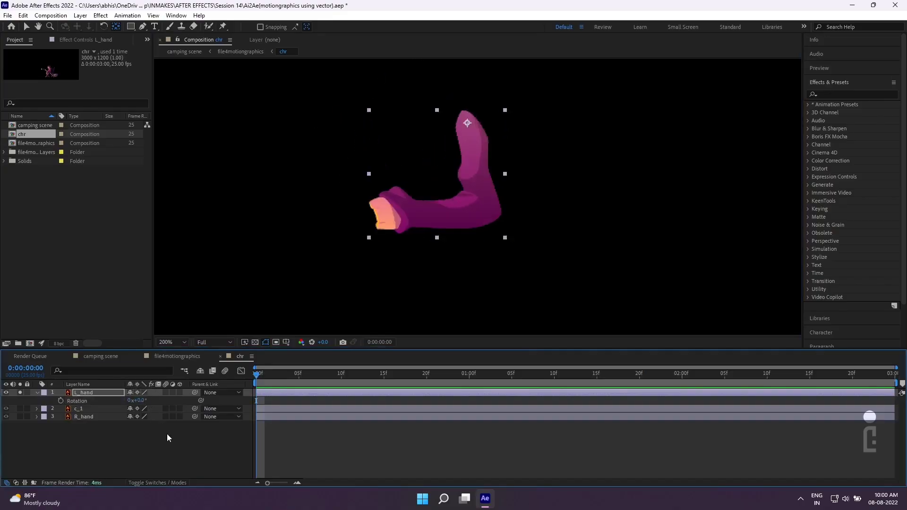
pyautogui.click(204, 453)
pyautogui.click(37, 392)
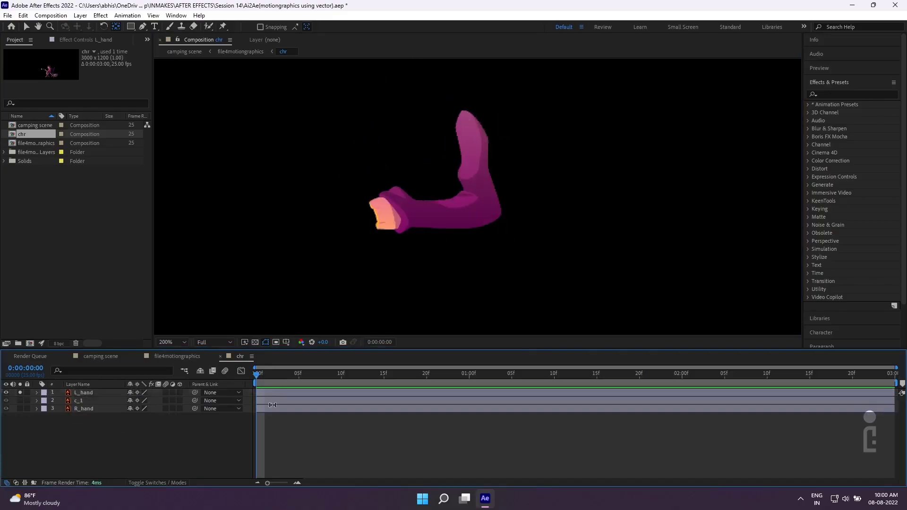
# Step: Duplicate the L_hand layer and draw a closed Pen tool mask around the forearm and hand on the duplicate
pyautogui.click(90, 394)
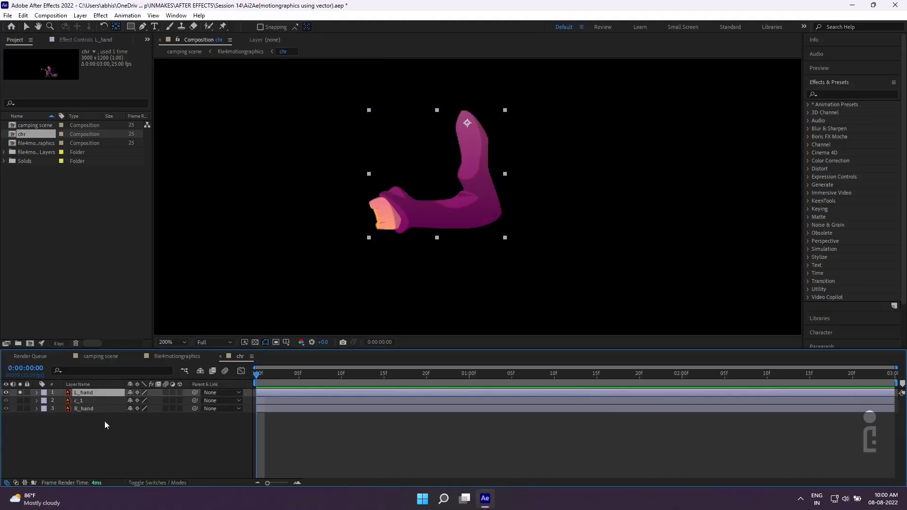
pyautogui.hotkey('ctrl', 'd')
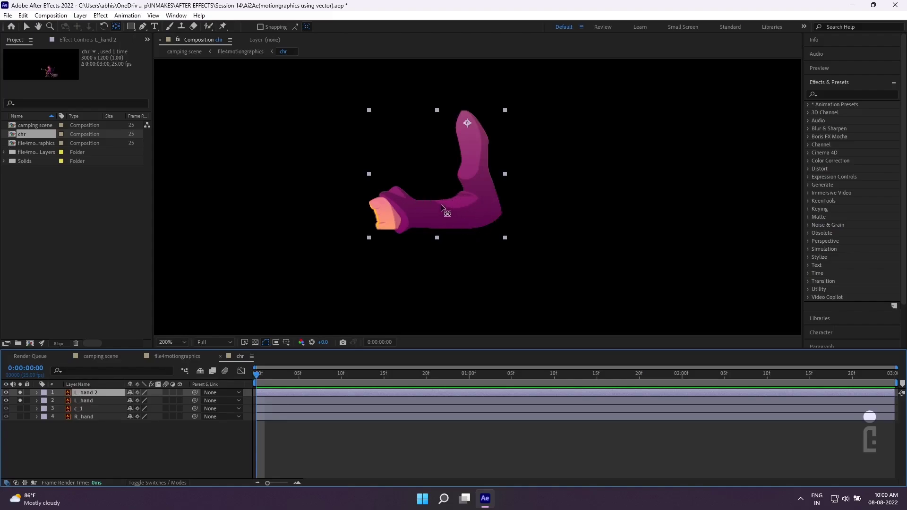
pyautogui.click(143, 27)
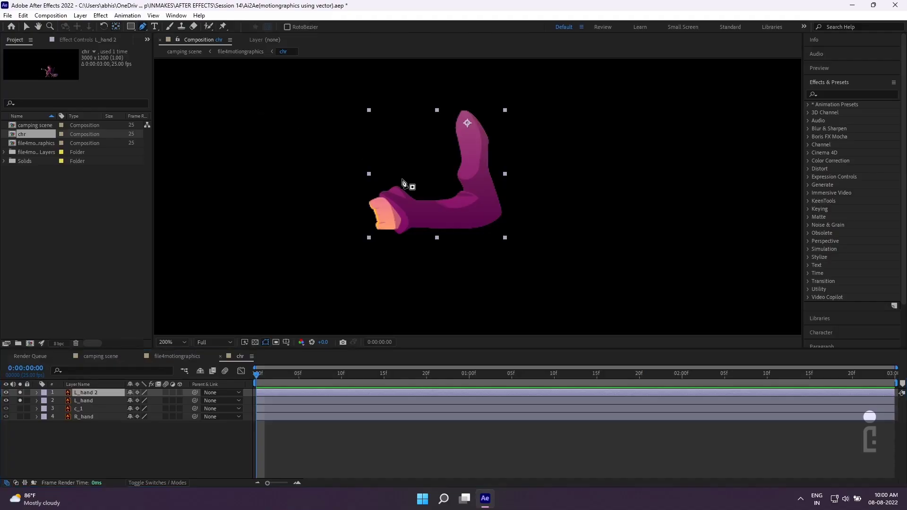
pyautogui.click(457, 188)
pyautogui.moveTo(478, 198); pyautogui.dragTo(506, 219)
pyautogui.click(464, 256)
pyautogui.click(342, 251)
pyautogui.click(344, 168)
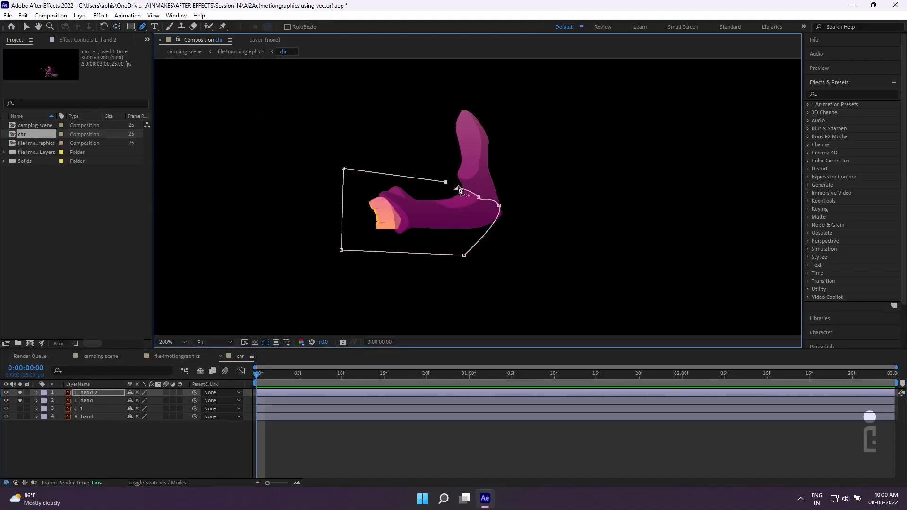
pyautogui.moveTo(456, 187); pyautogui.dragTo(474, 188)
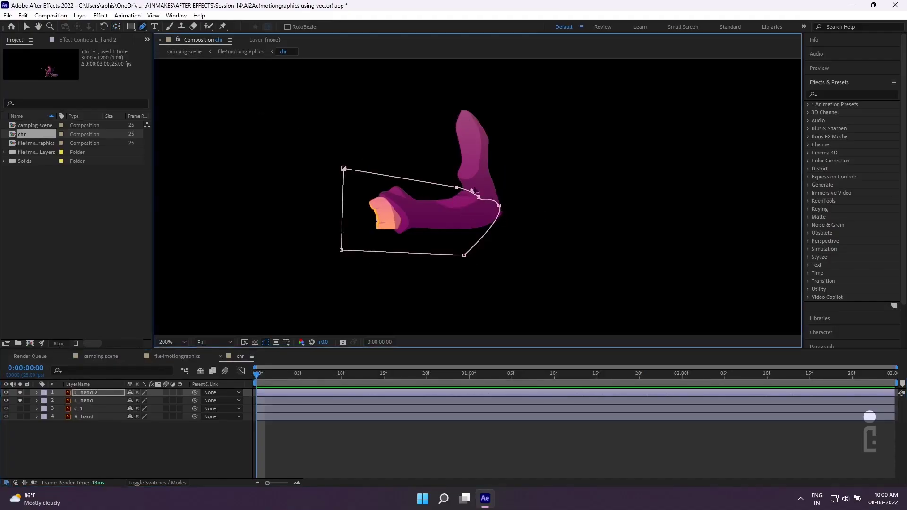
# Step: Turn off solo for the original L_hand layer and move the L_hand 2 layer's anchor point to the elbow
pyautogui.click(19, 401)
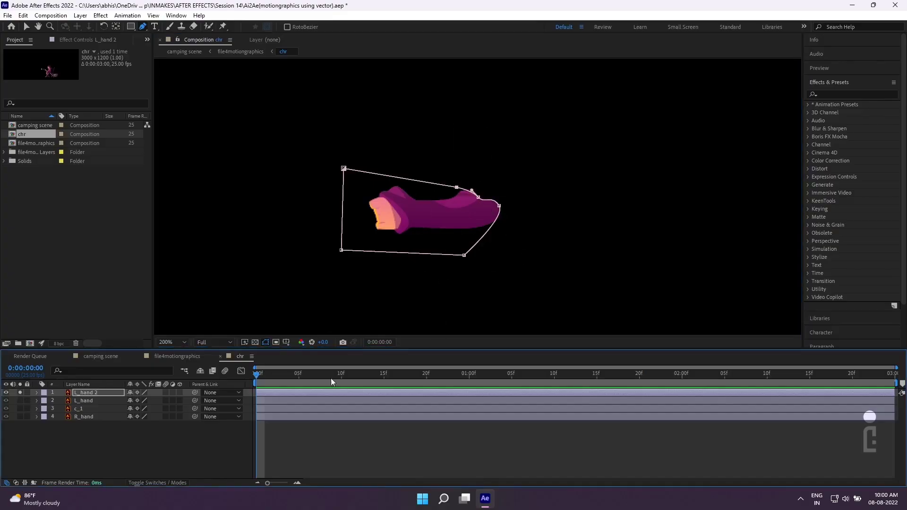
pyautogui.click(197, 442)
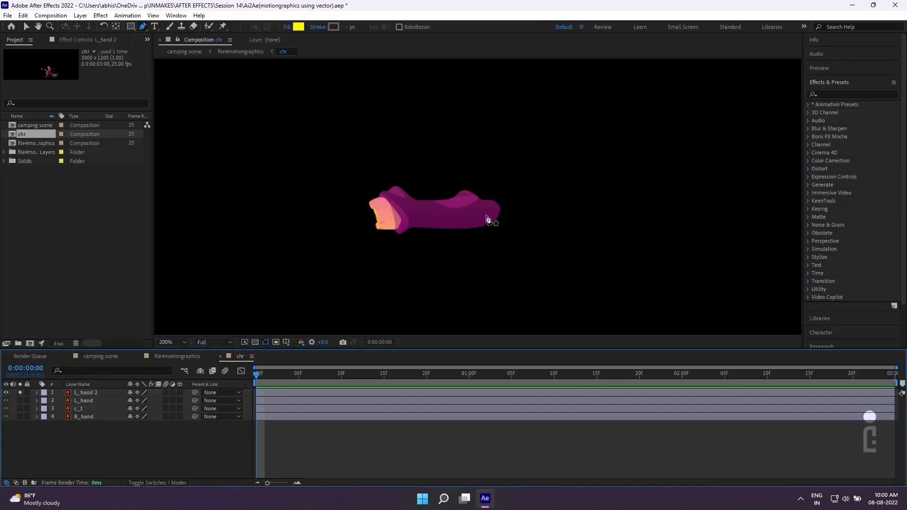
pyautogui.click(101, 394)
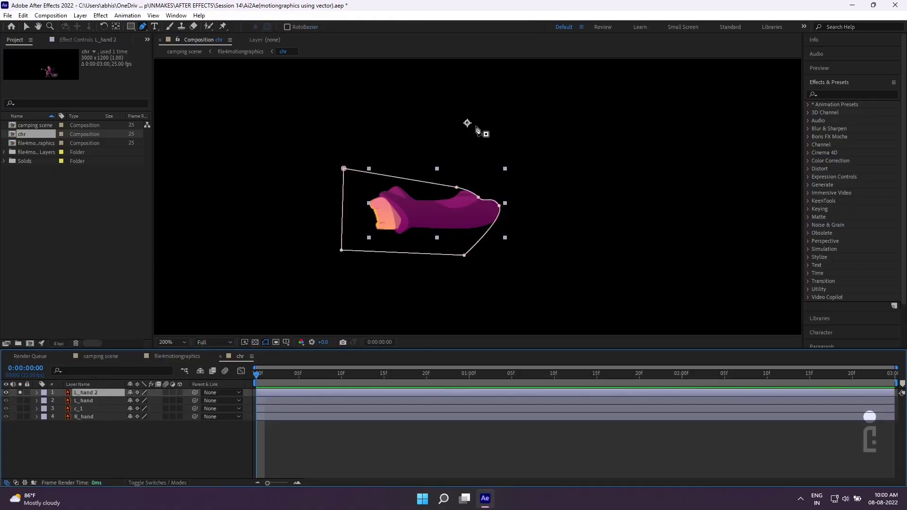
pyautogui.press('v')
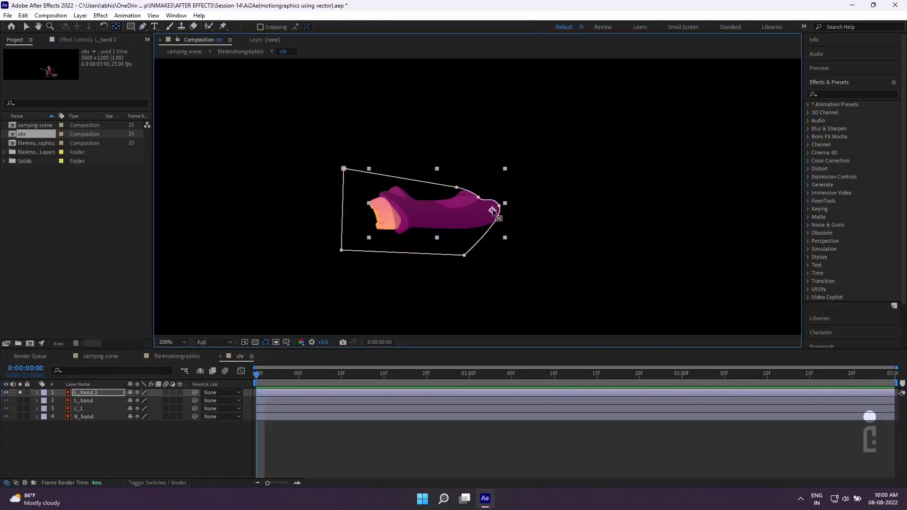
# Step: Try rotating the L_hand 2 forearm to 11° about the elbow, and undo the rotation
pyautogui.press('r')
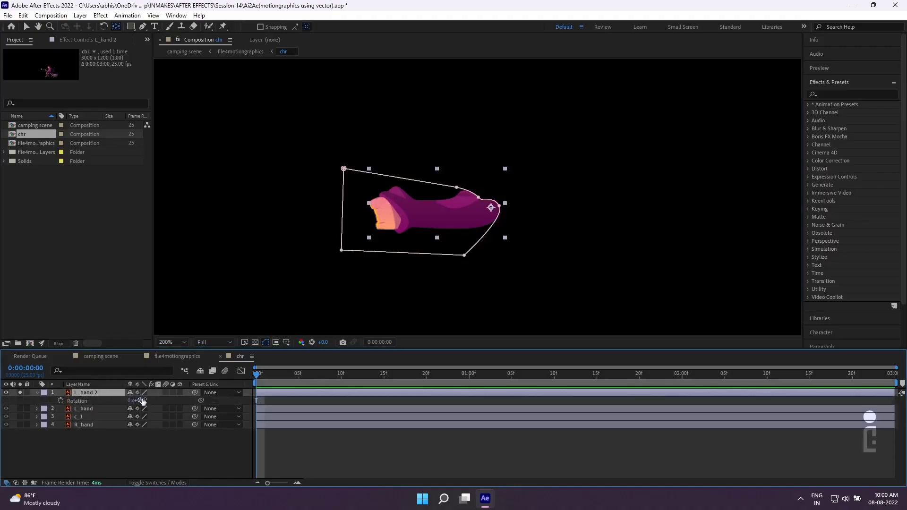
pyautogui.moveTo(142, 402)
pyautogui.mouseDown()
pyautogui.moveTo(159, 402)
pyautogui.moveTo(150, 401)
pyautogui.mouseUp()
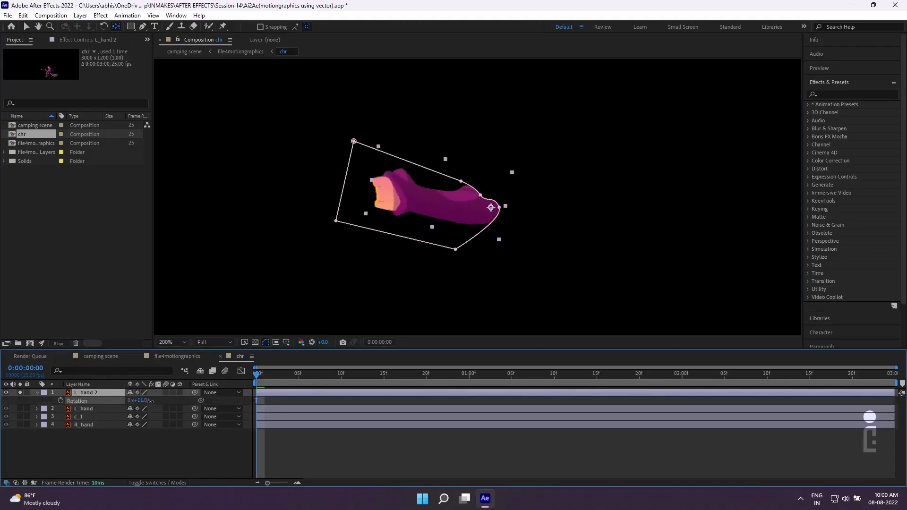
pyautogui.hotkey('ctrl', 'z')
pyautogui.click(146, 464)
pyautogui.click(37, 393)
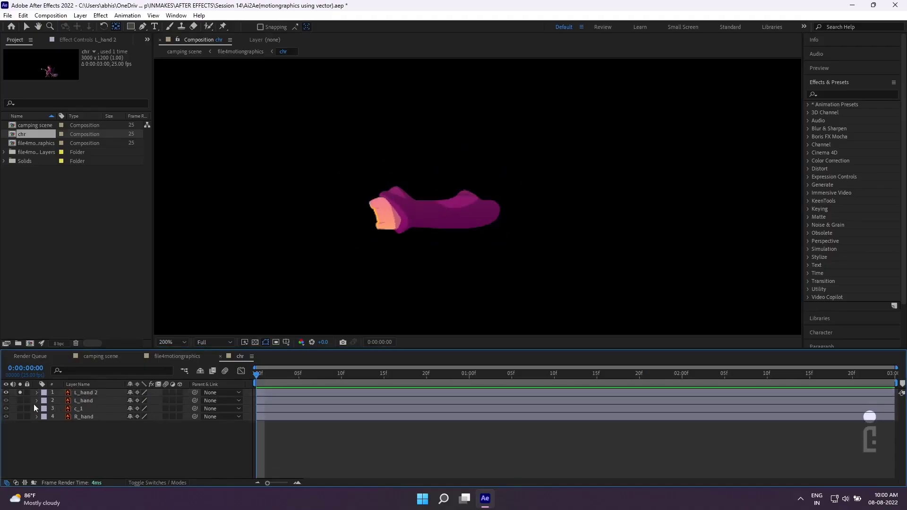
# Step: Solo the original L_hand layer and draw a closed Pen tool mask around its upper arm, from shoulder to elbow
pyautogui.click(20, 401)
pyautogui.click(19, 393)
pyautogui.click(86, 401)
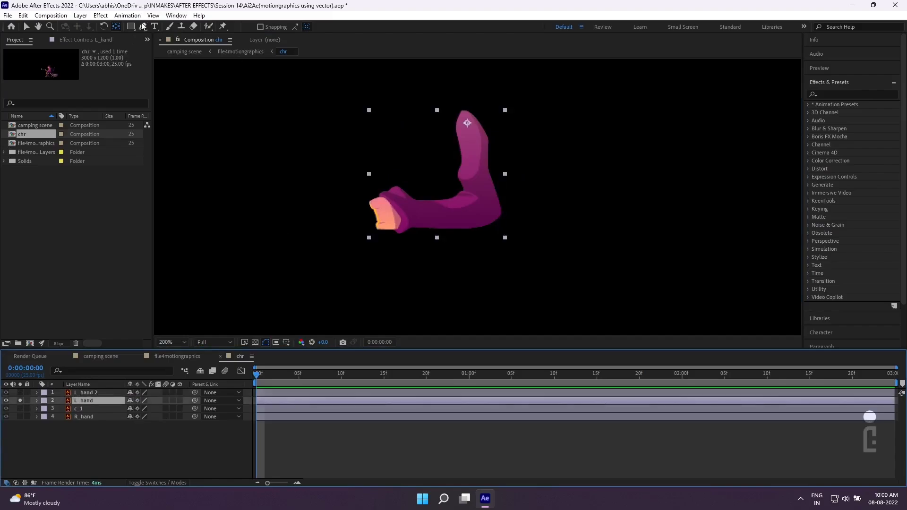
pyautogui.click(143, 27)
pyautogui.click(451, 186)
pyautogui.moveTo(463, 191); pyautogui.dragTo(506, 217)
pyautogui.click(512, 184)
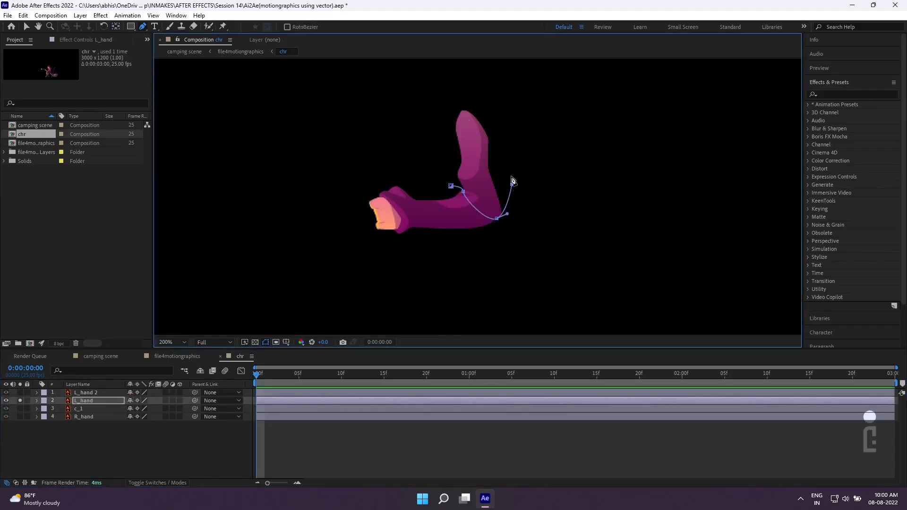
pyautogui.click(485, 87)
pyautogui.click(445, 96)
pyautogui.click(452, 186)
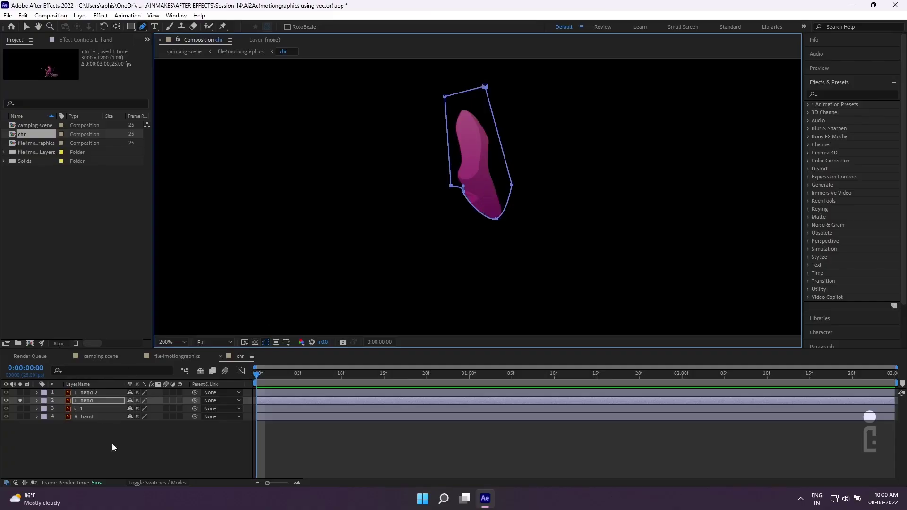
pyautogui.click(27, 27)
pyautogui.click(236, 442)
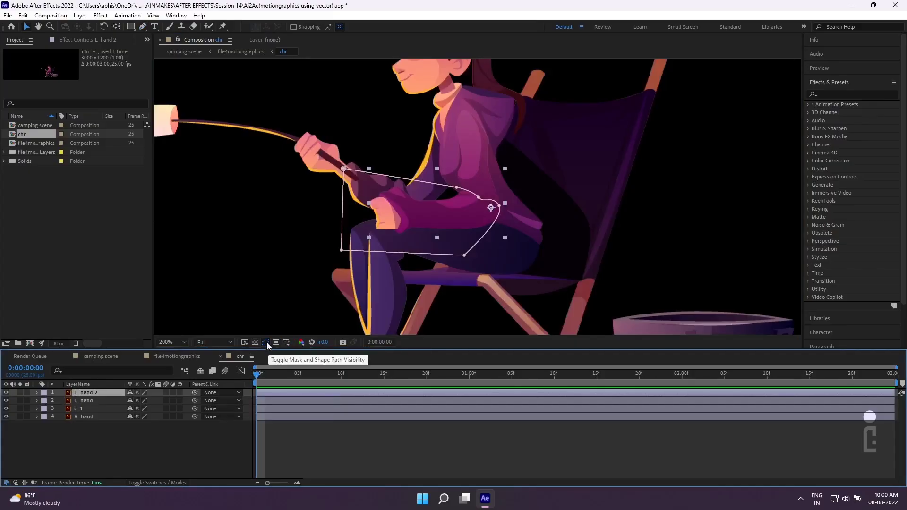
# Step: Hide the mask outlines and rotate the L_hand 2 forearm about the elbow to 7°
pyautogui.click(267, 342)
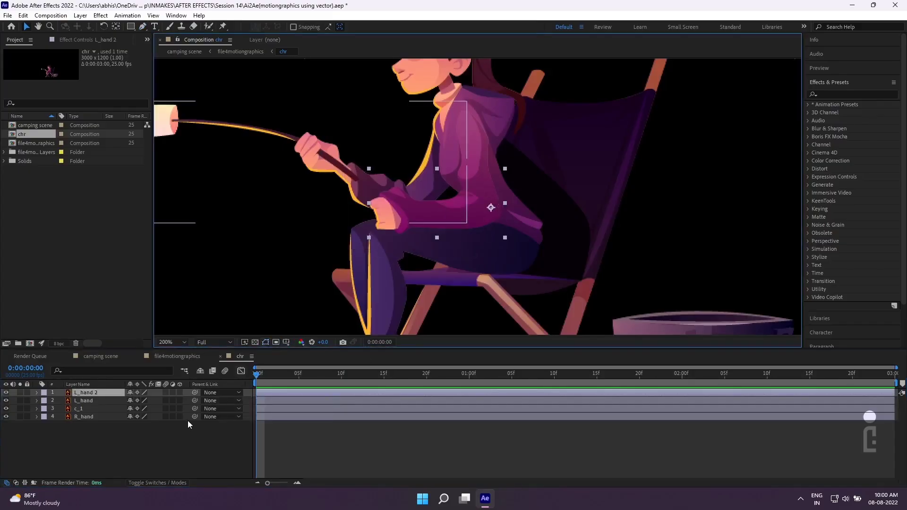
pyautogui.press('r')
pyautogui.moveTo(146, 401)
pyautogui.mouseDown()
pyautogui.moveTo(156, 398)
pyautogui.moveTo(136, 388)
pyautogui.mouseUp()
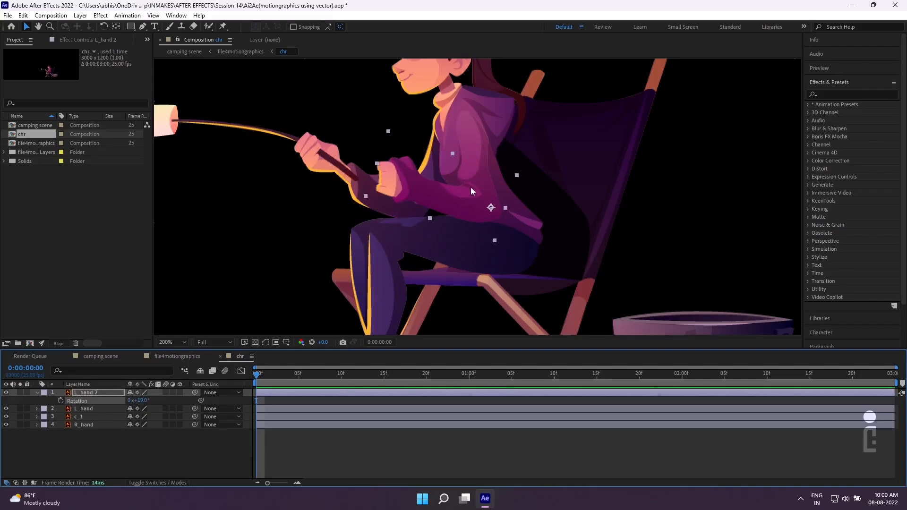
pyautogui.moveTo(137, 401); pyautogui.dragTo(140, 401)
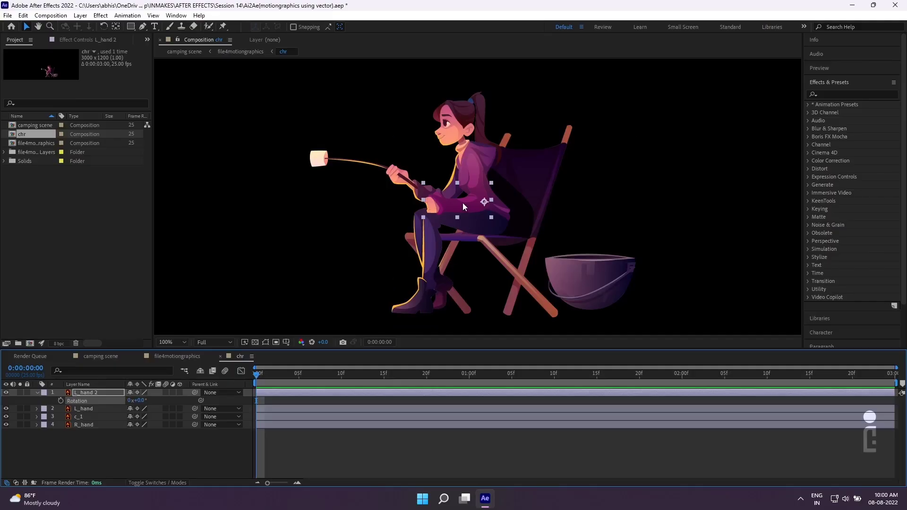
pyautogui.moveTo(140, 400); pyautogui.dragTo(143, 401)
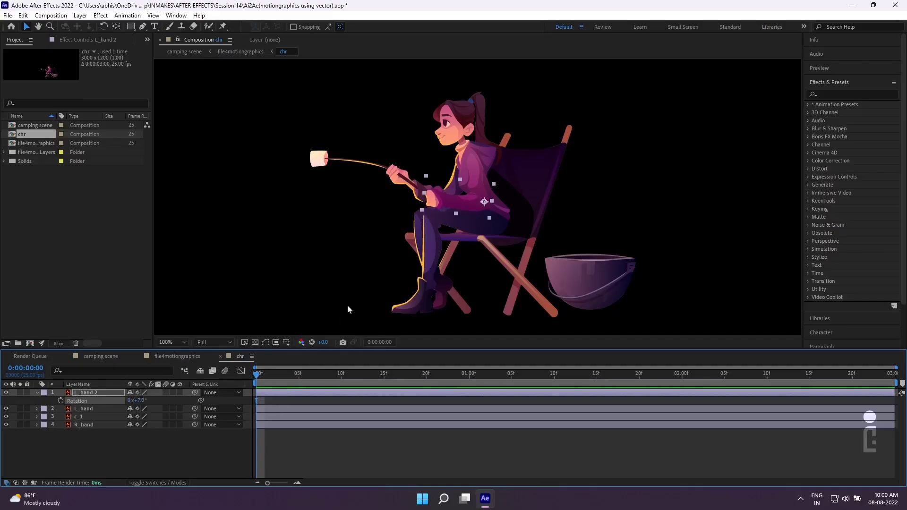
pyautogui.press('.')
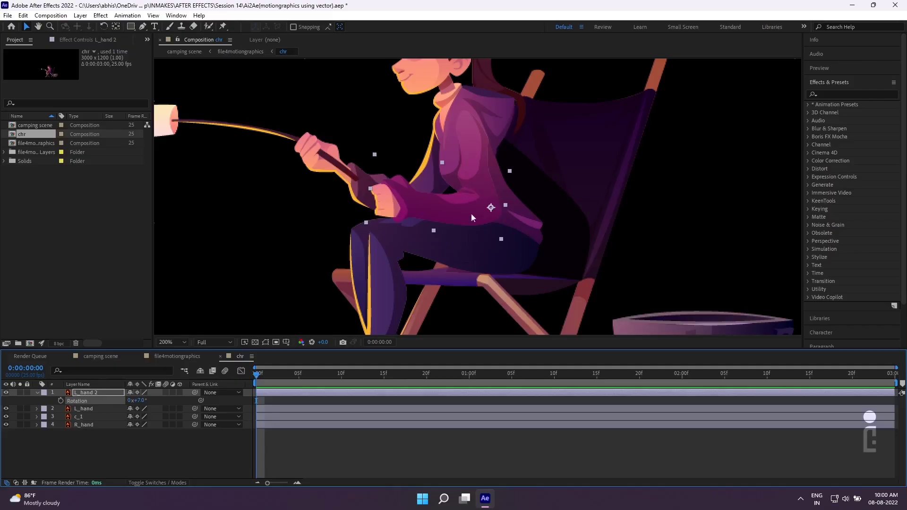
# Step: Keyframe L_hand 2's rotation at 7° on the first frame and at -2° at 0:00:01:00
pyautogui.click(60, 401)
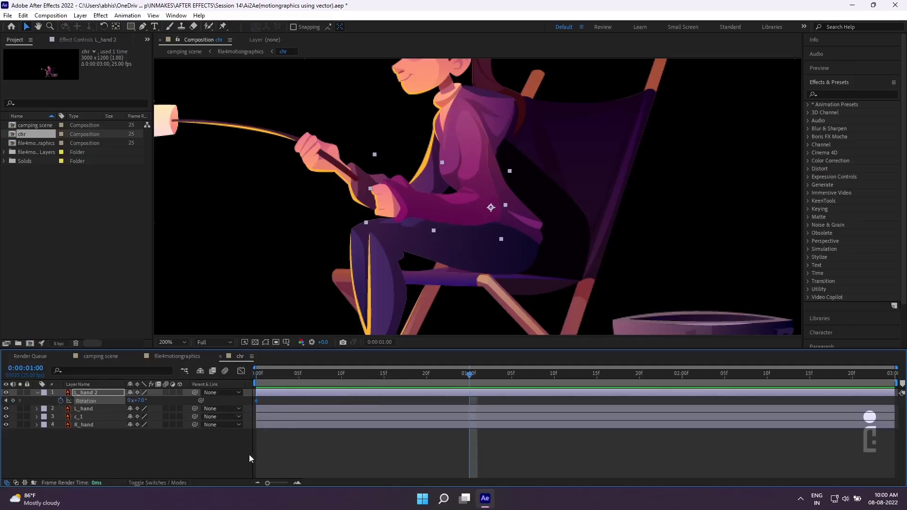
pyautogui.click(144, 401)
pyautogui.write('-2')
pyautogui.click(149, 452)
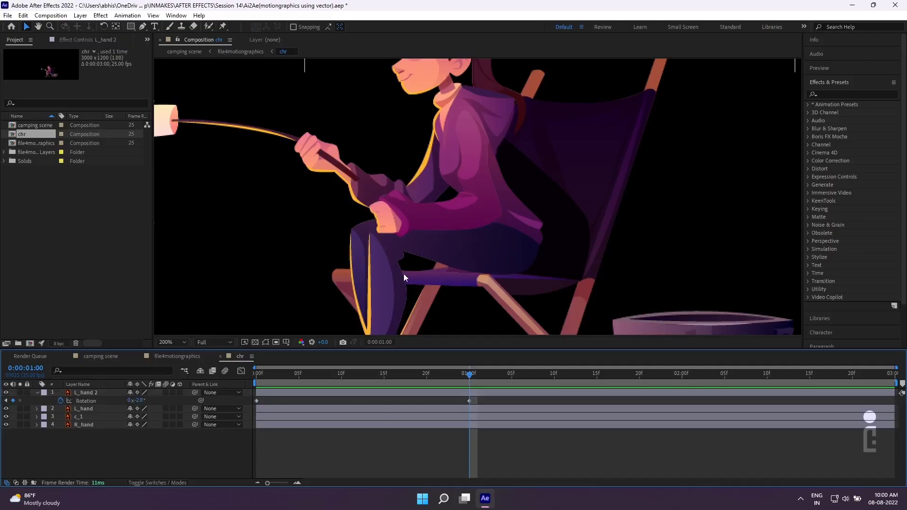
# Step: Preview the forearm's rotation animation from the start and return the playhead to 0:00:01:00
pyautogui.click(265, 373)
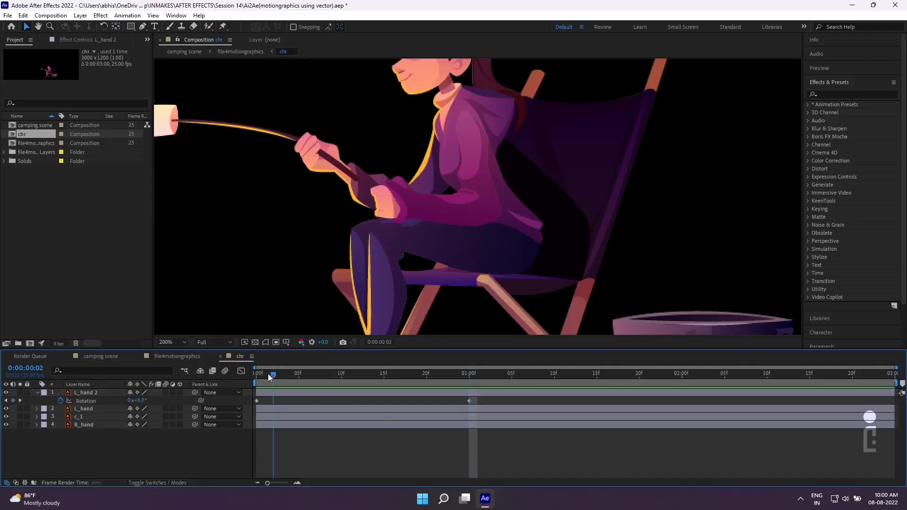
pyautogui.press('space')
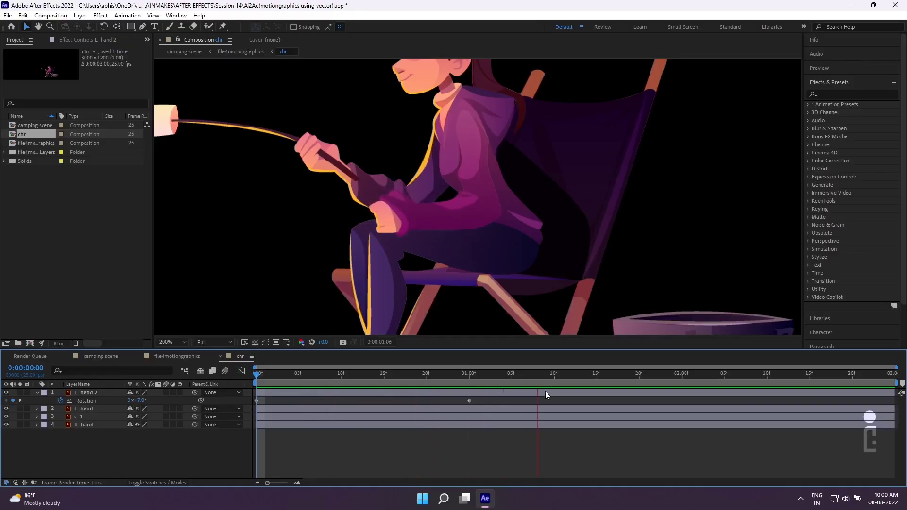
pyautogui.press('space')
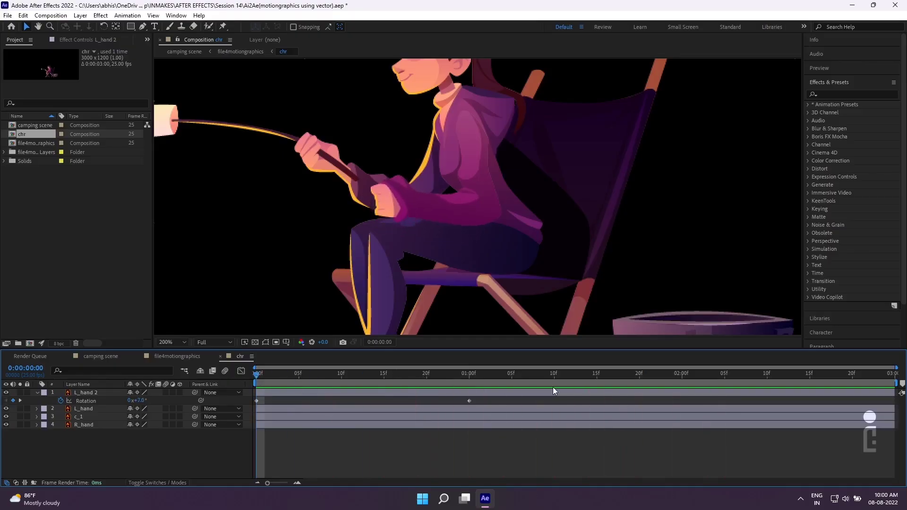
pyautogui.press('space')
pyautogui.press('space')
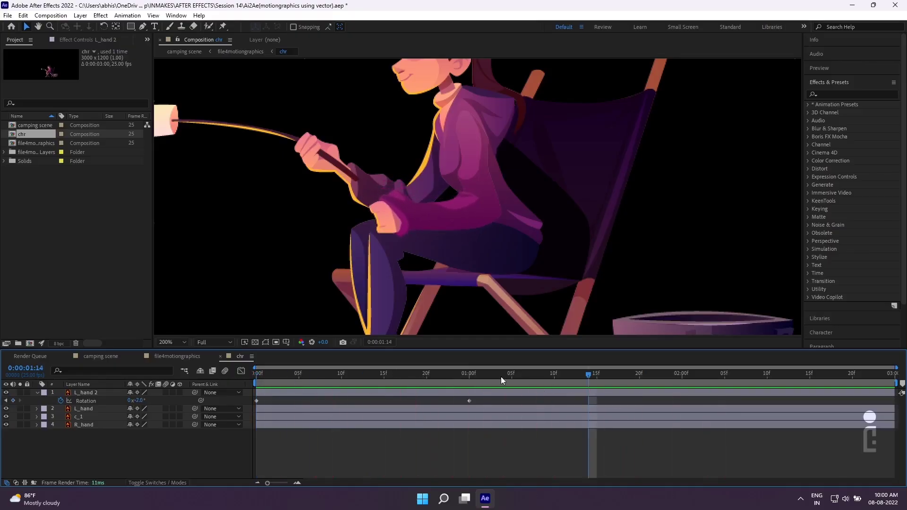
pyautogui.moveTo(501, 376); pyautogui.dragTo(469, 379)
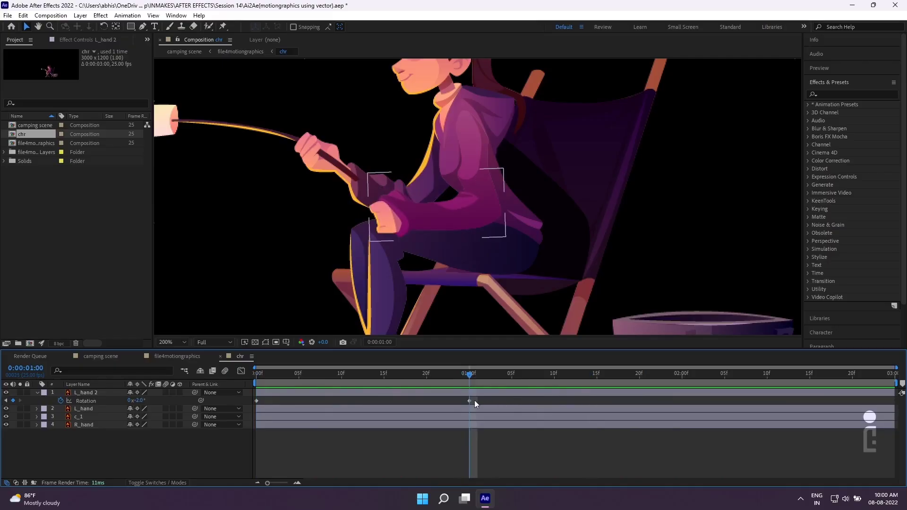
# Step: Copy L_hand 2's two rotation keyframes, paste them at 0:00:02:00, and scrub through the full animation
pyautogui.click(626, 453)
pyautogui.click(460, 410)
pyautogui.moveTo(482, 399); pyautogui.dragTo(255, 402)
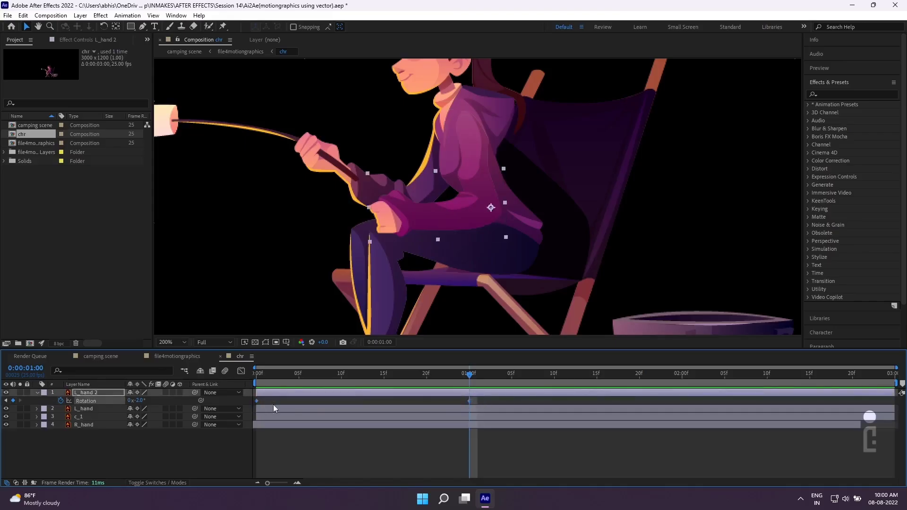
pyautogui.click(682, 374)
pyautogui.hotkey('ctrl', 'v')
pyautogui.click(257, 381)
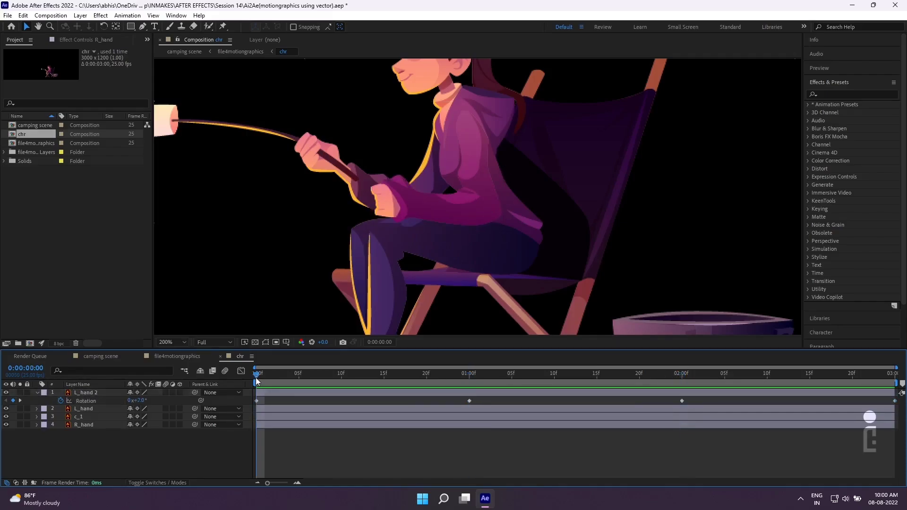
pyautogui.moveTo(258, 381); pyautogui.dragTo(887, 382)
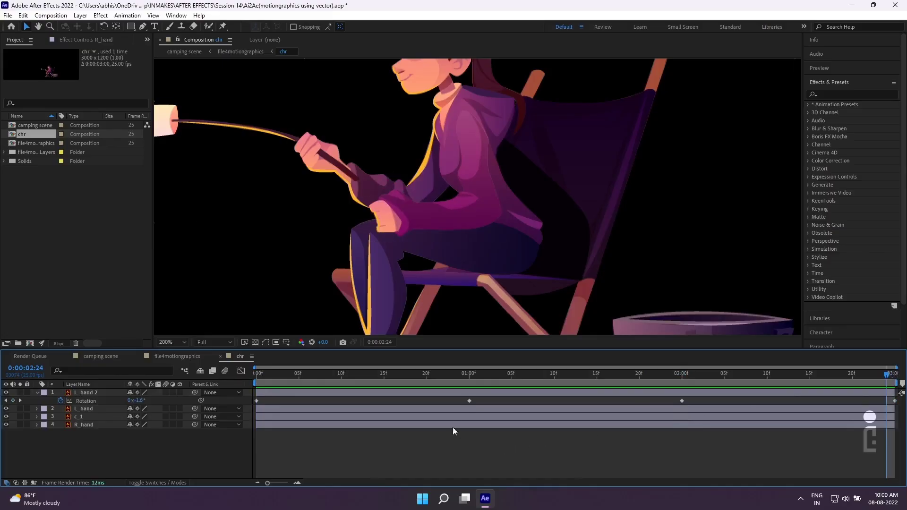
# Step: Retime L_hand 2's rotation keyframes to frame 13, 1:00 and 1:13, paste a copy of the set at 2:00, and preview
pyautogui.click(470, 401)
pyautogui.moveTo(474, 401); pyautogui.dragTo(365, 404)
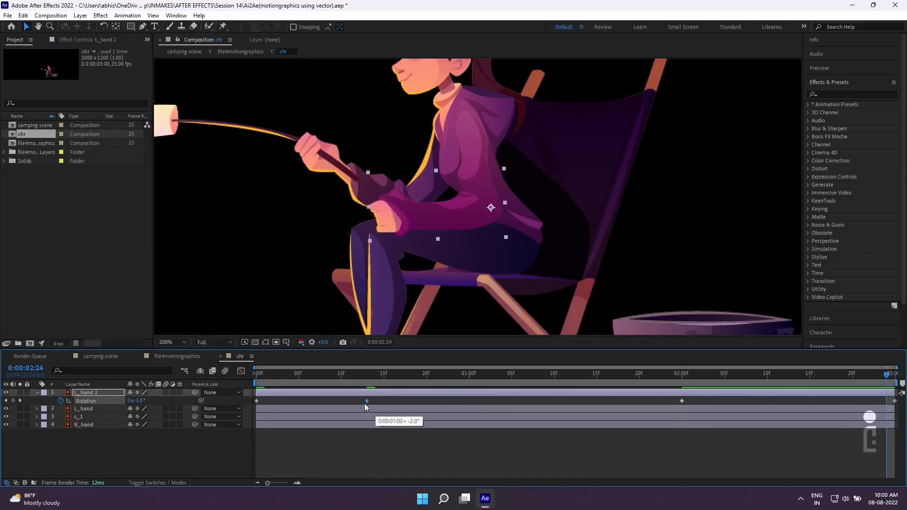
pyautogui.moveTo(682, 401); pyautogui.dragTo(579, 404)
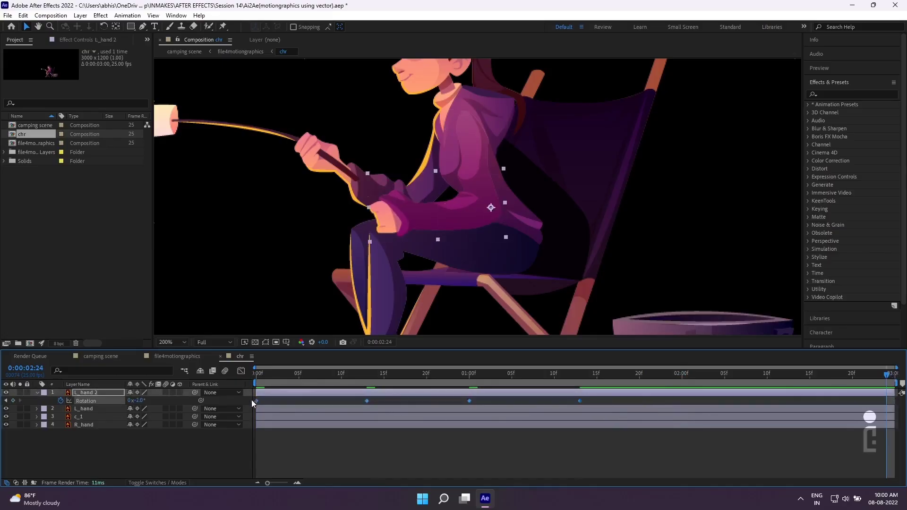
pyautogui.moveTo(666, 373); pyautogui.dragTo(682, 374)
pyautogui.hotkey('ctrl', 'v')
pyautogui.click(589, 456)
pyautogui.press('space')
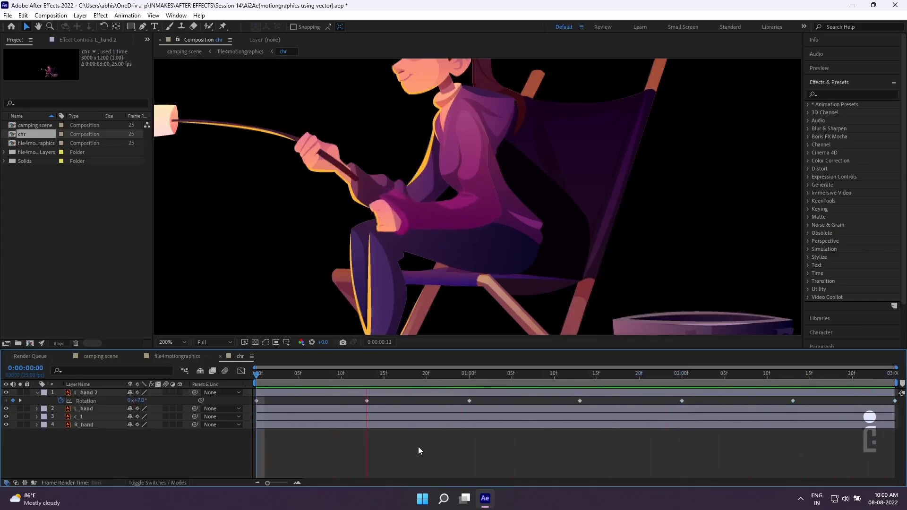
pyautogui.press('space')
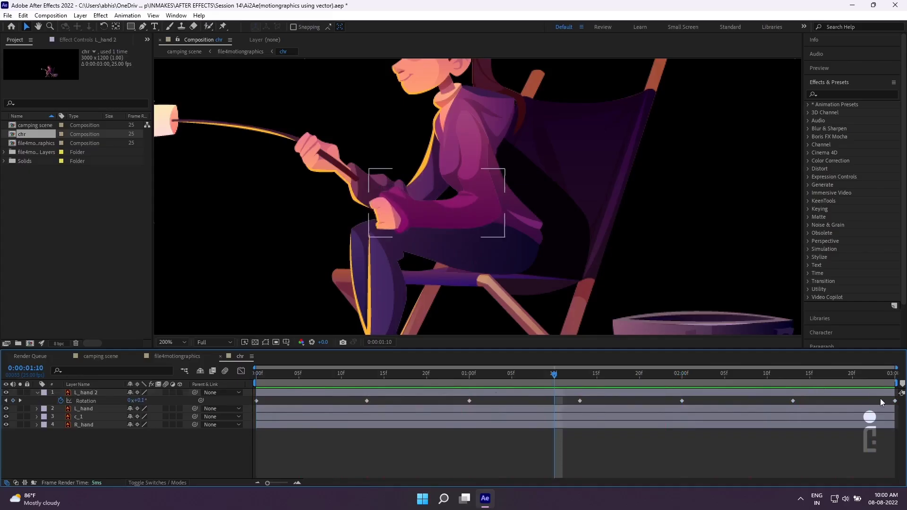
# Step: Apply Easy Ease to all of L_hand 2's rotation keyframes and play the animation from the start
pyautogui.click(833, 401)
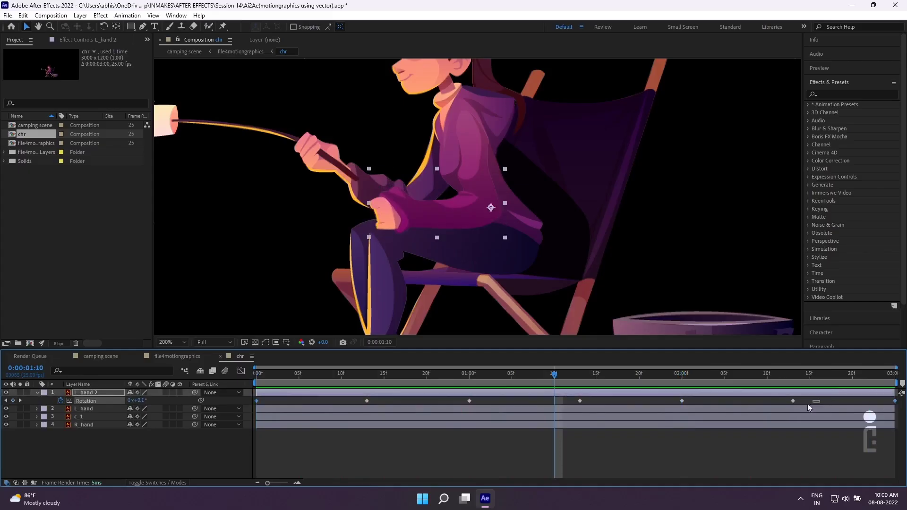
pyautogui.moveTo(809, 410); pyautogui.dragTo(328, 407)
pyautogui.press('F9')
pyautogui.press('Home')
pyautogui.press('space')
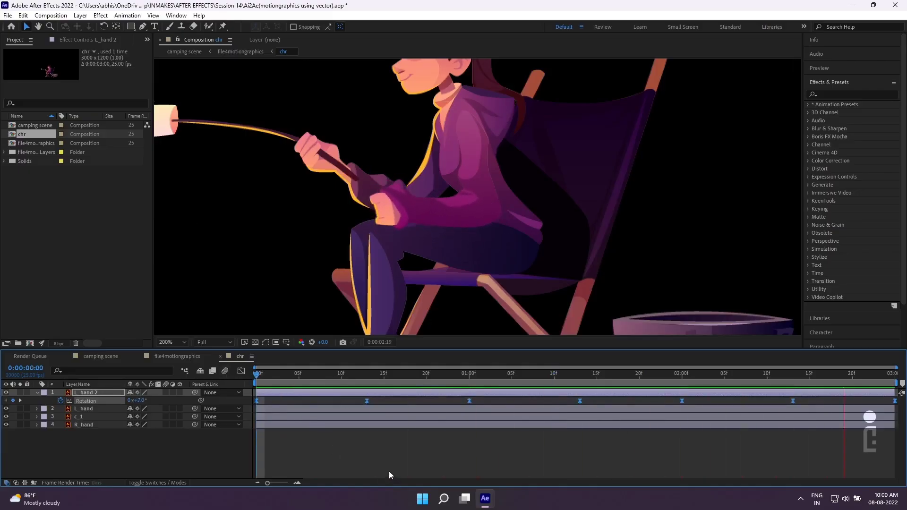
pyautogui.click(104, 444)
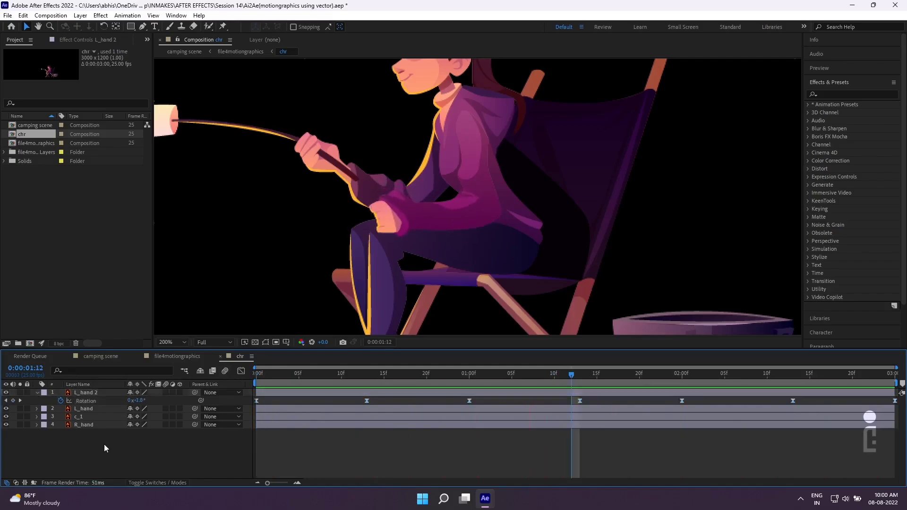
# Step: Collapse L_hand 2's properties and parent the L_hand 2 forearm to the L_hand upper arm
pyautogui.click(37, 393)
pyautogui.click(101, 401)
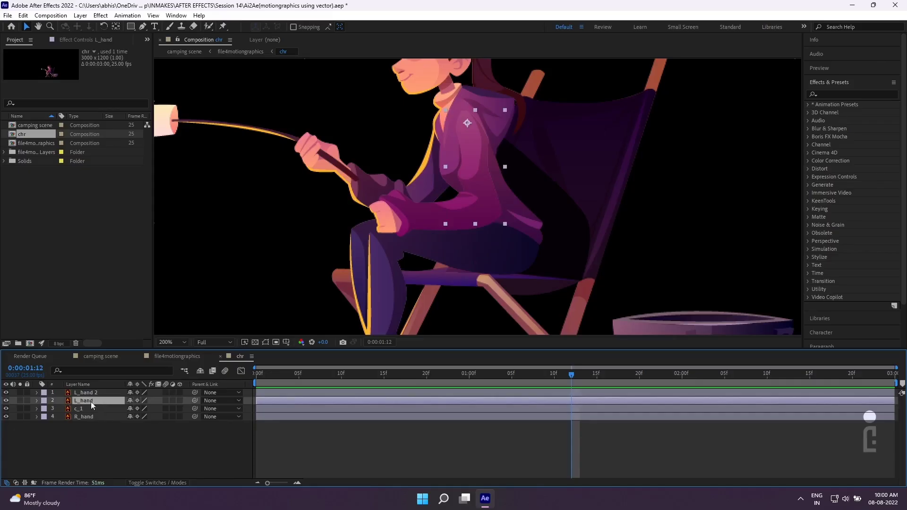
pyautogui.click(491, 217)
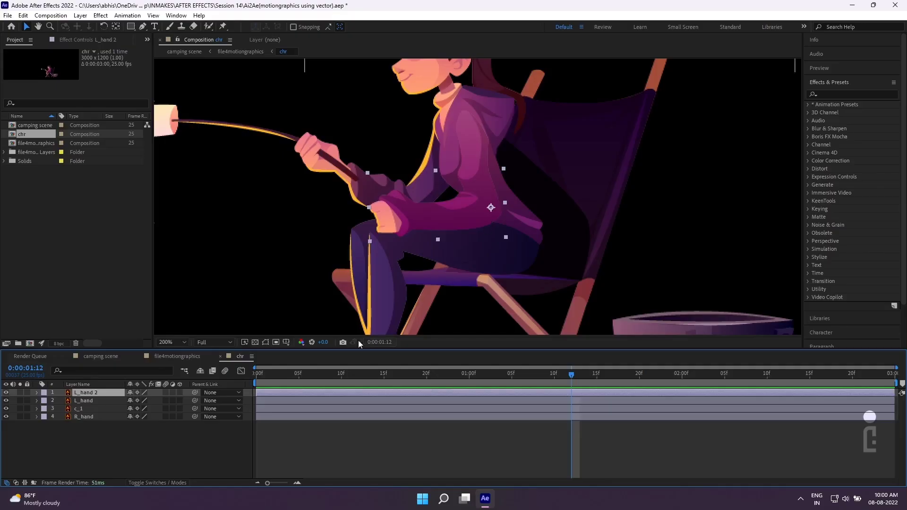
pyautogui.moveTo(194, 393); pyautogui.dragTo(77, 401)
pyautogui.click(104, 398)
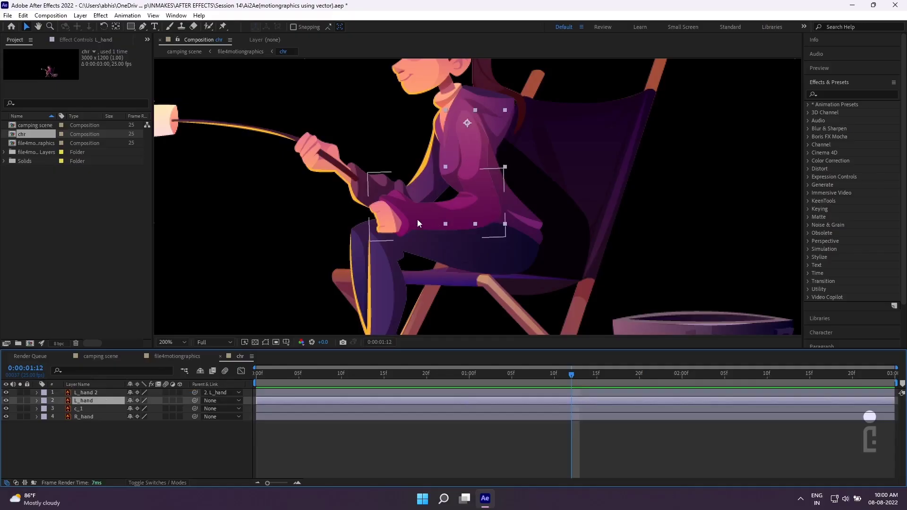
# Step: Try rotating L_hand with L_hand 2 unparented, undo the rotation, and restore L_hand as L_hand 2's parent
pyautogui.click(212, 394)
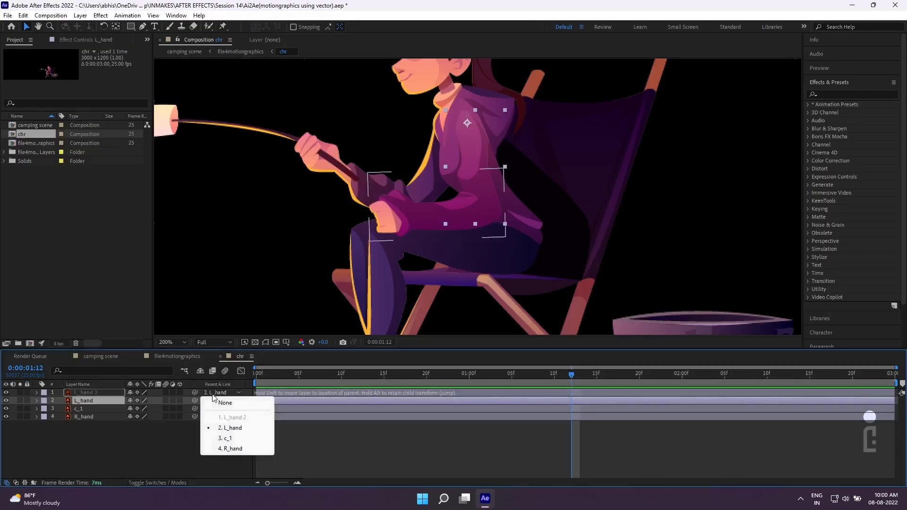
pyautogui.click(217, 401)
pyautogui.press('r')
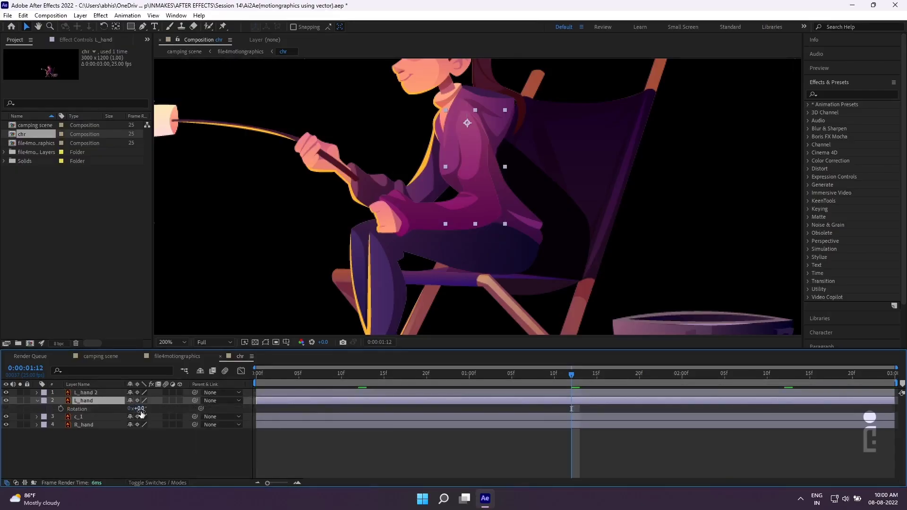
pyautogui.moveTo(138, 409)
pyautogui.mouseDown()
pyautogui.moveTo(135, 402)
pyautogui.moveTo(150, 407)
pyautogui.mouseUp()
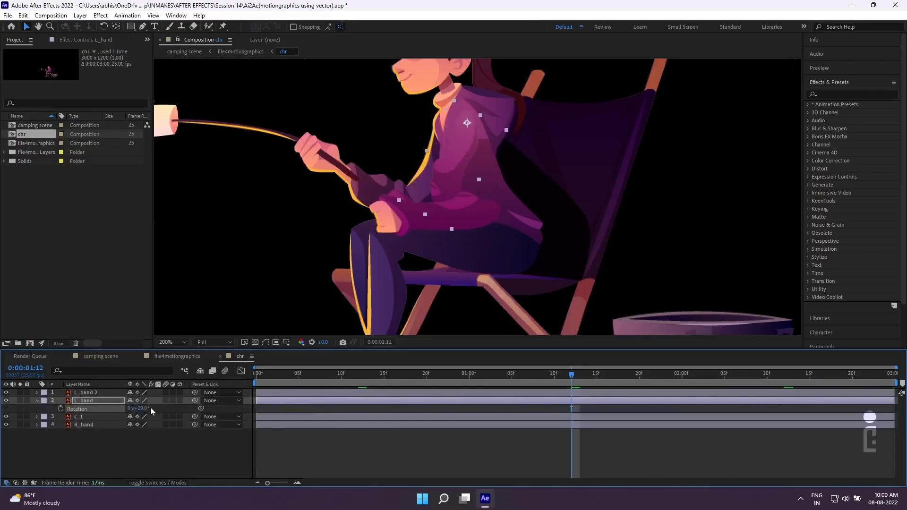
pyautogui.hotkey('ctrl', 'z')
pyautogui.click(215, 393)
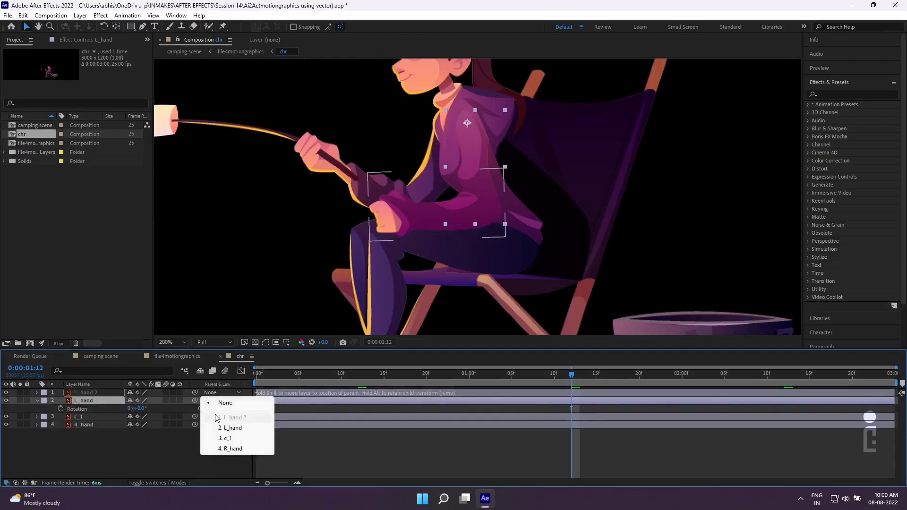
pyautogui.click(221, 428)
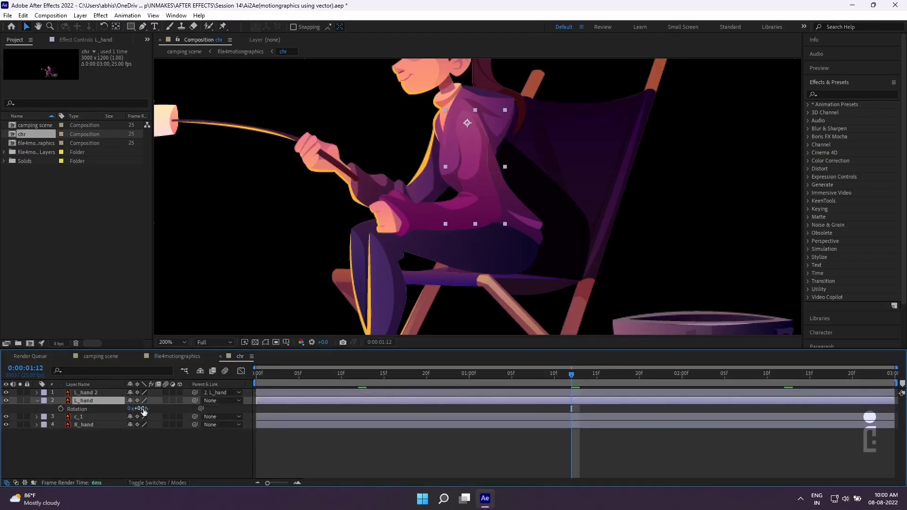
# Step: Try rotating the L_hand upper arm to -22° and then -5° with the forearm parented to it
pyautogui.moveTo(141, 409); pyautogui.dragTo(129, 405)
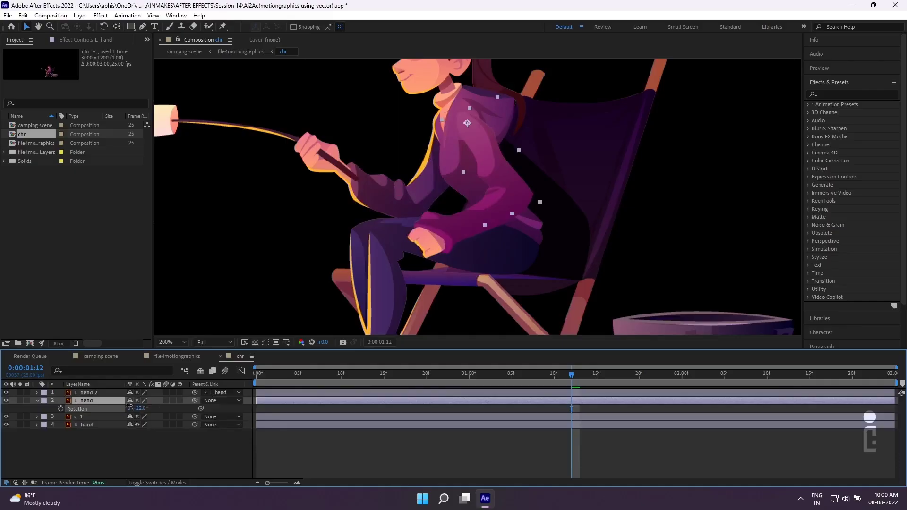
pyautogui.moveTo(127, 406); pyautogui.dragTo(141, 409)
pyautogui.click(213, 448)
# Step: Set the L_hand upper arm's rotation to 5° at the start of the composition and enable rotation keyframing
pyautogui.moveTo(567, 377); pyautogui.dragTo(257, 380)
pyautogui.click(383, 212)
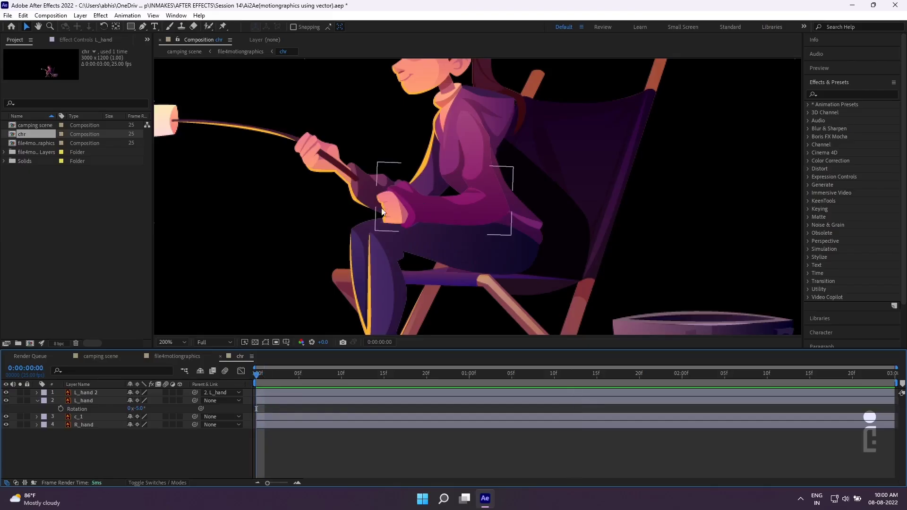
pyautogui.click(292, 403)
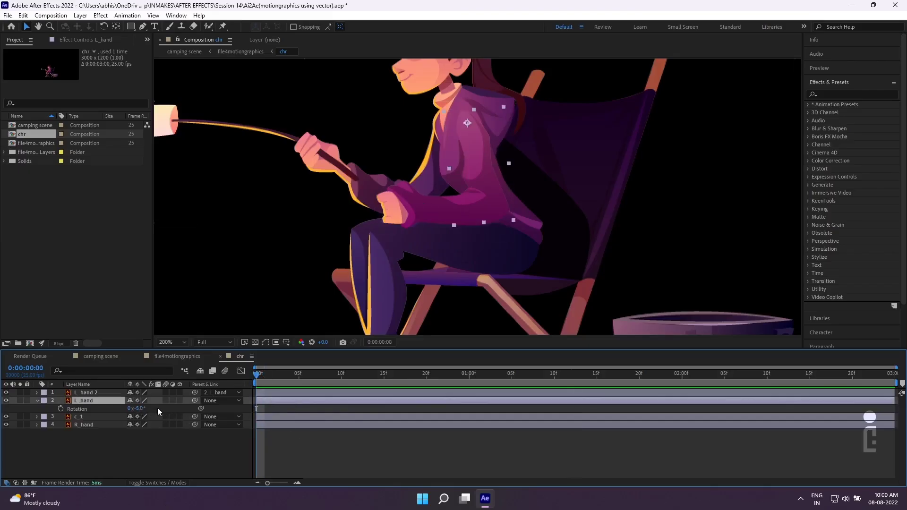
pyautogui.moveTo(138, 408); pyautogui.dragTo(143, 409)
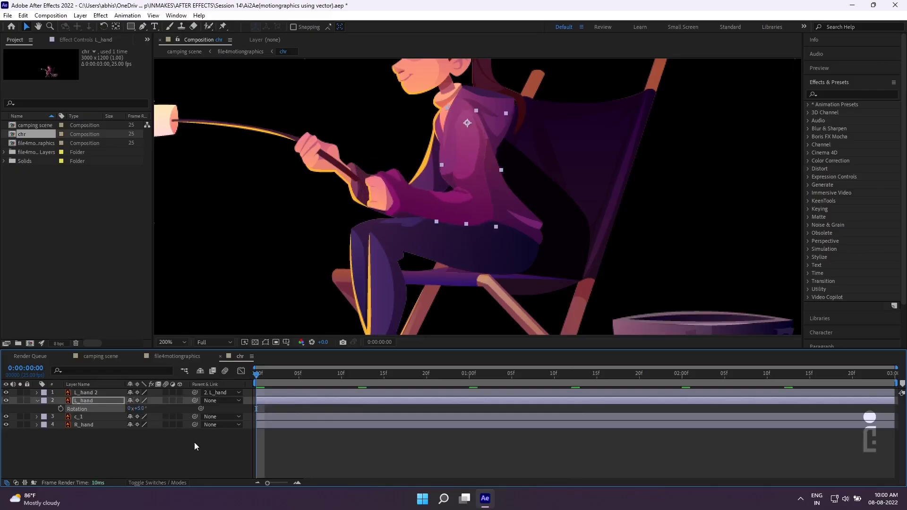
pyautogui.click(61, 409)
# Step: Keyframe L_hand's rotation at -1° at 0:00:00:12 and preview the swing from the start
pyautogui.moveTo(331, 373); pyautogui.dragTo(358, 373)
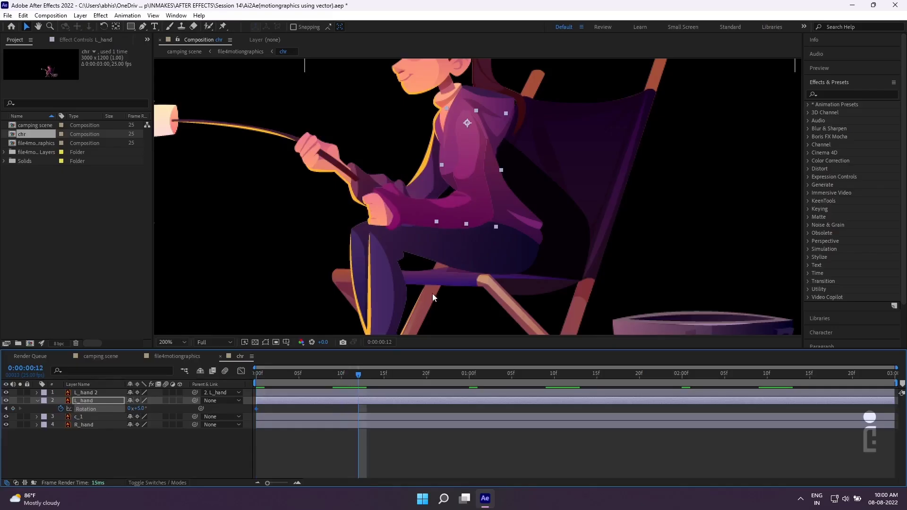
pyautogui.moveTo(141, 409); pyautogui.dragTo(138, 408)
pyautogui.press('Home')
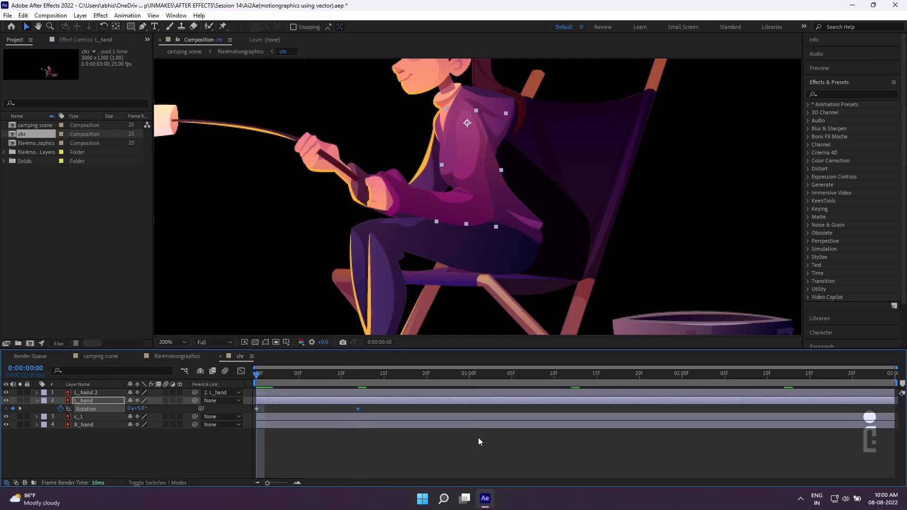
pyautogui.press('space')
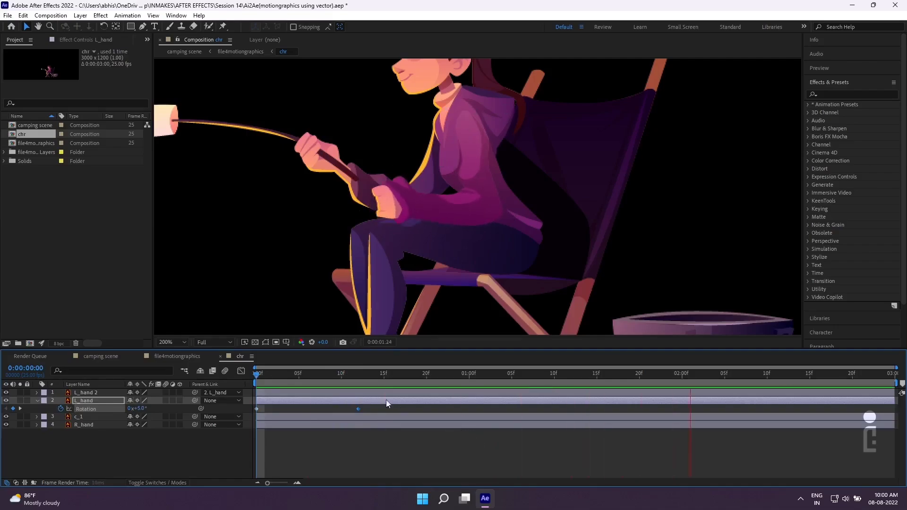
pyautogui.press('space')
# Step: Copy L_hand's two rotation keyframes and paste them at 0:00:01:00 and 0:00:02:00
pyautogui.moveTo(313, 377); pyautogui.dragTo(246, 392)
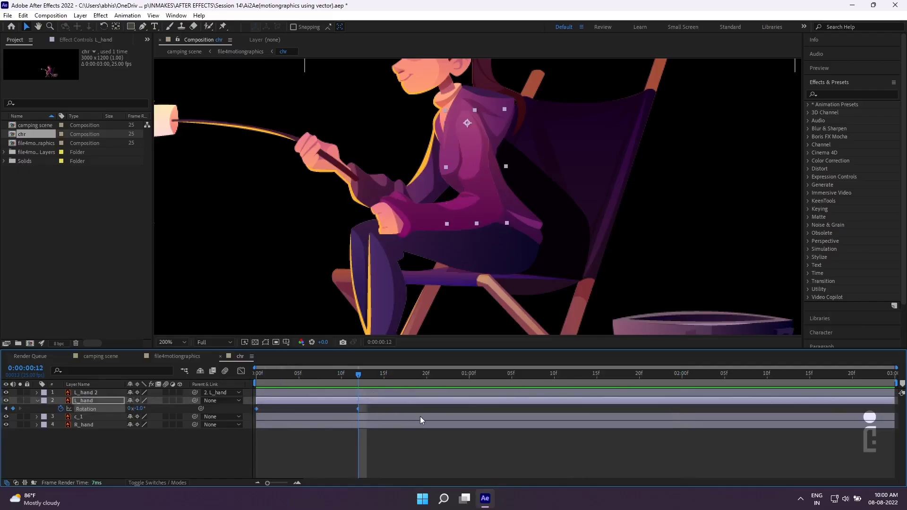
pyautogui.click(470, 375)
pyautogui.hotkey('ctrl', 'v')
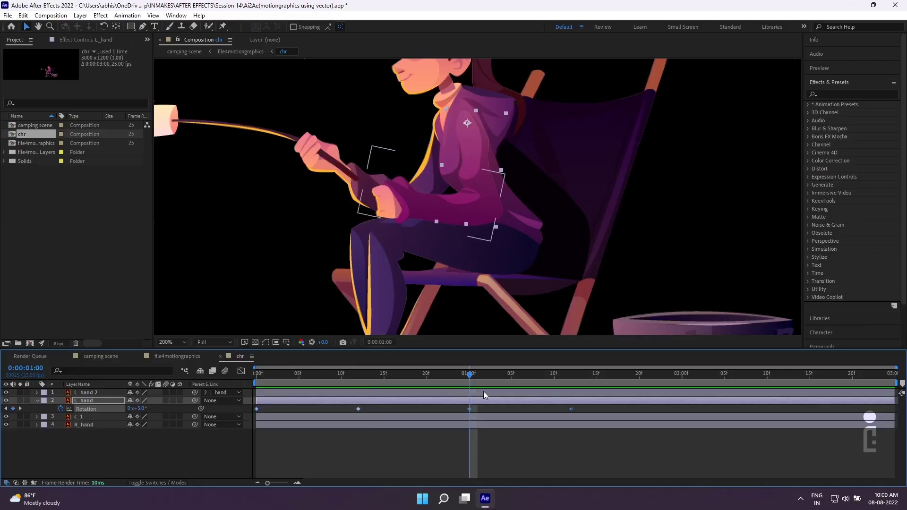
pyautogui.click(683, 374)
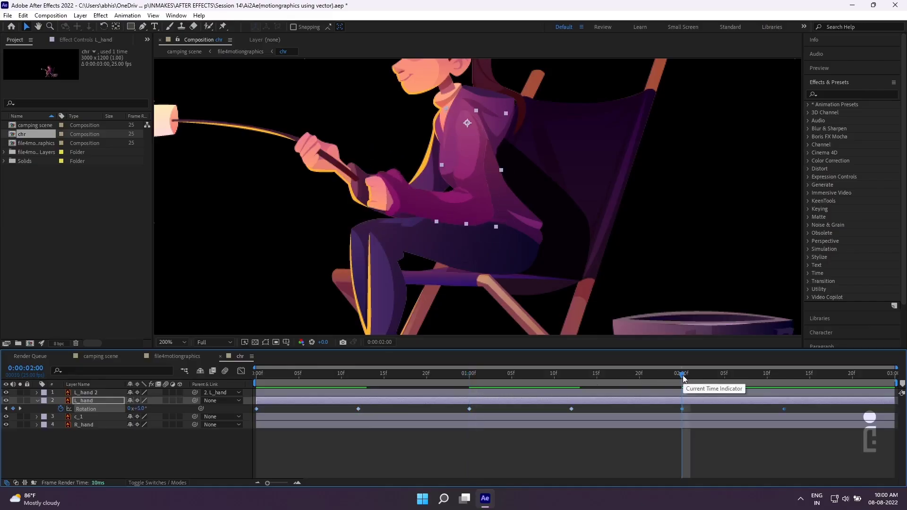
pyautogui.hotkey('ctrl', 'v')
# Step: Duplicate L_hand's first rotation keyframe at the end of the composition to close the loop
pyautogui.click(227, 410)
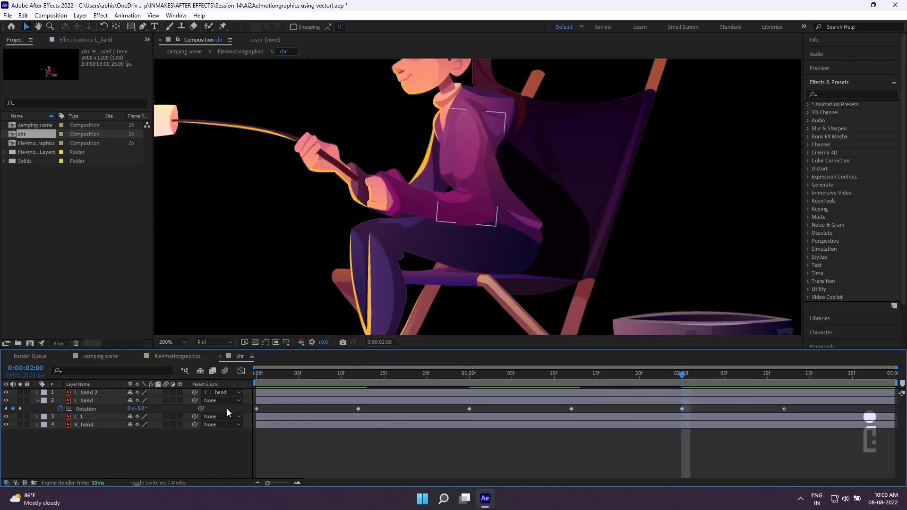
pyautogui.click(256, 409)
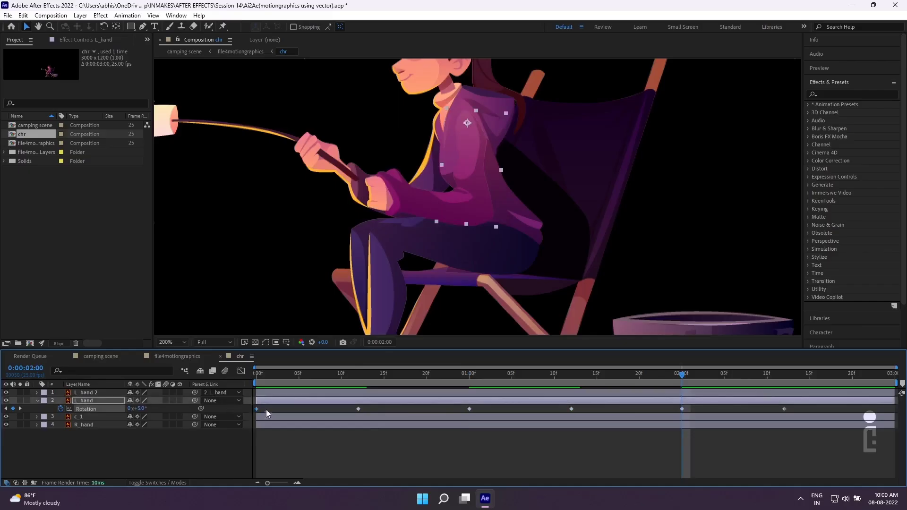
pyautogui.click(890, 374)
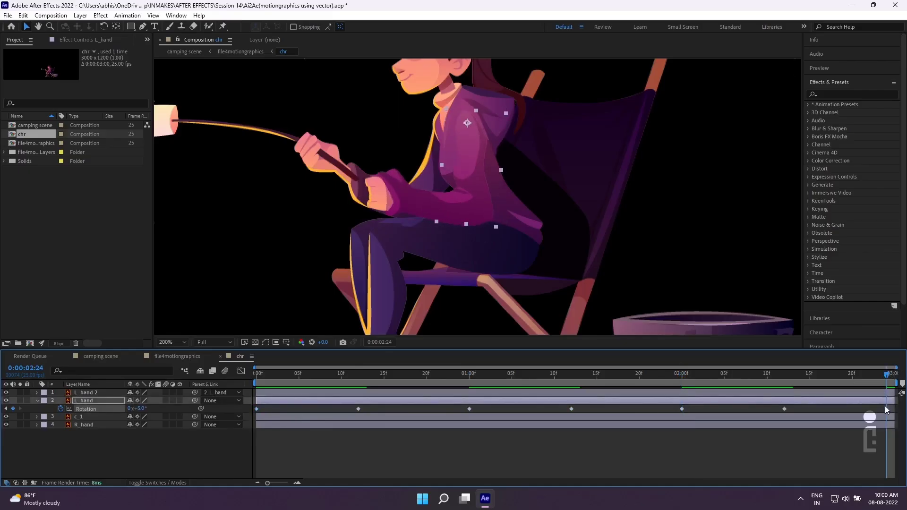
pyautogui.moveTo(888, 410); pyautogui.dragTo(895, 411)
# Step: Scrub through the arm swing, check L_hand 2's rotation keyframes against L_hand's, and play the animation
pyautogui.moveTo(679, 377); pyautogui.dragTo(307, 395)
pyautogui.click(340, 394)
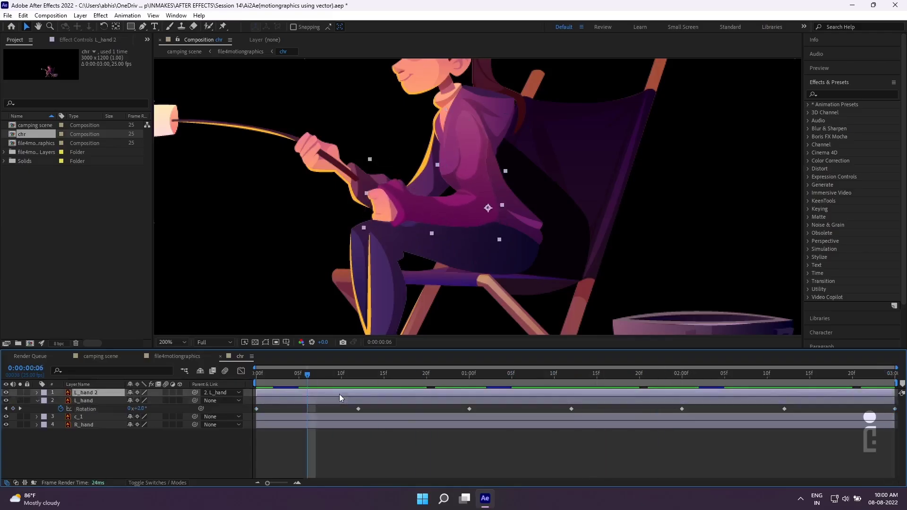
pyautogui.press('r')
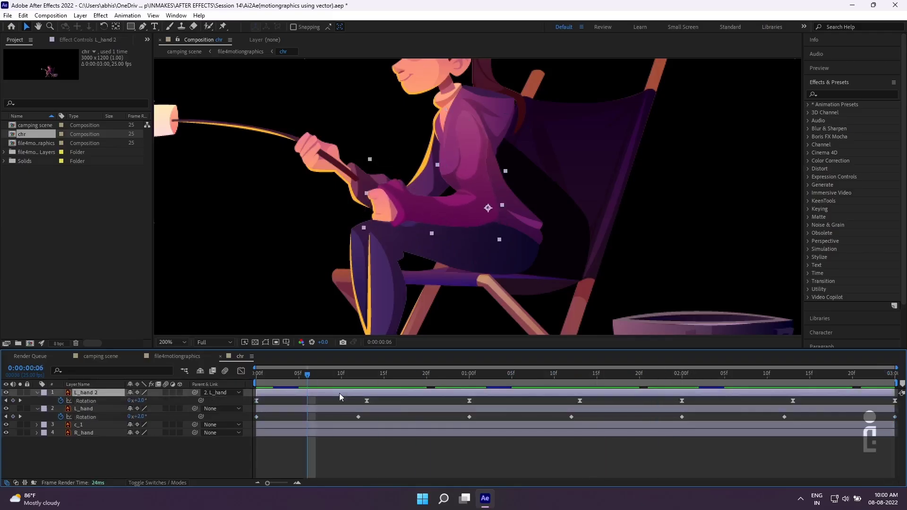
pyautogui.press('r')
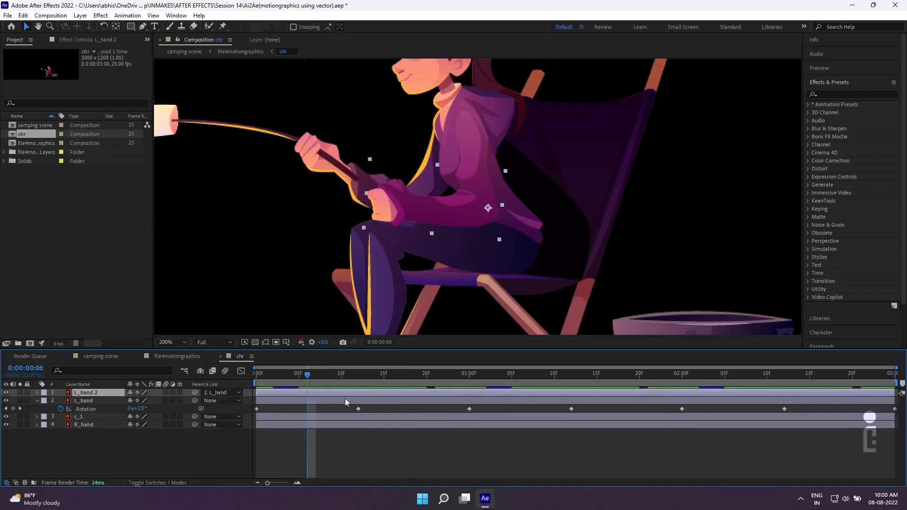
pyautogui.press('space')
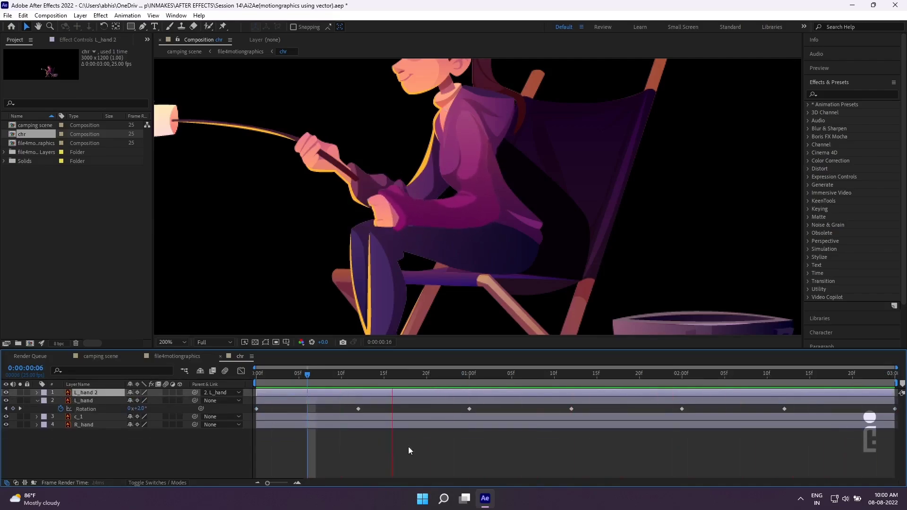
# Step: Apply Easy Ease to all of L_hand's rotation keyframes, play the animation from the start, and collapse the layer's properties
pyautogui.moveTo(817, 407); pyautogui.dragTo(231, 419)
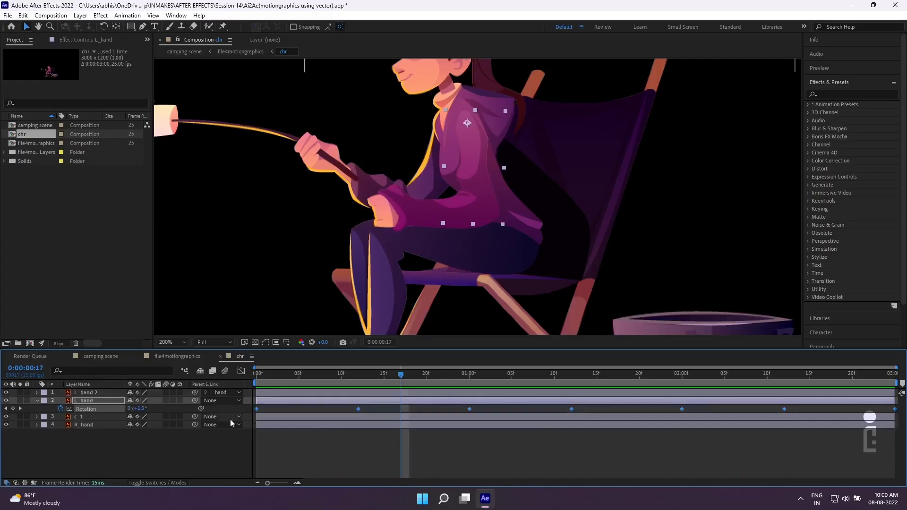
pyautogui.press('F9')
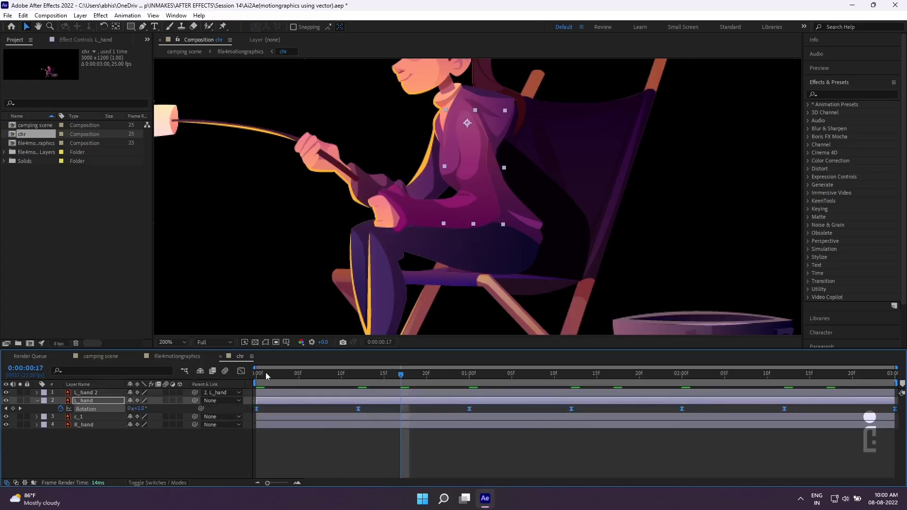
pyautogui.moveTo(266, 372); pyautogui.dragTo(254, 373)
pyautogui.press('space')
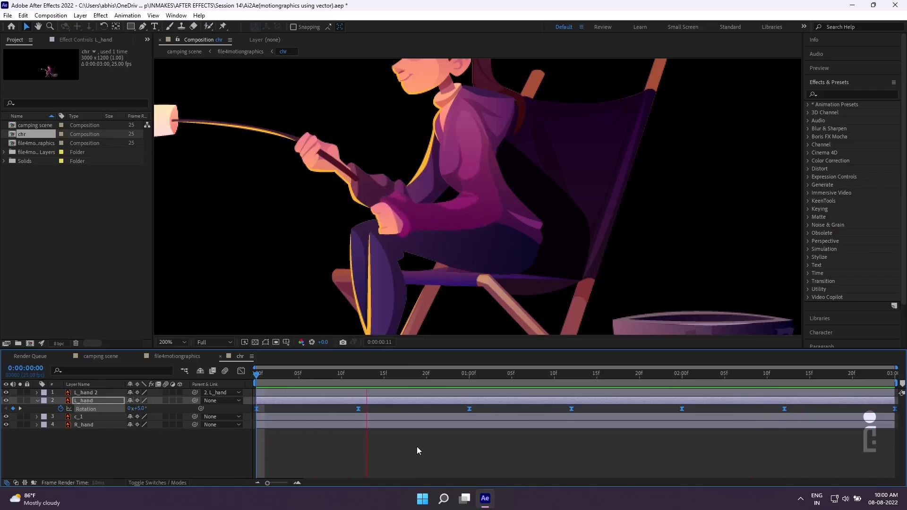
pyautogui.press('space')
pyautogui.press('u')
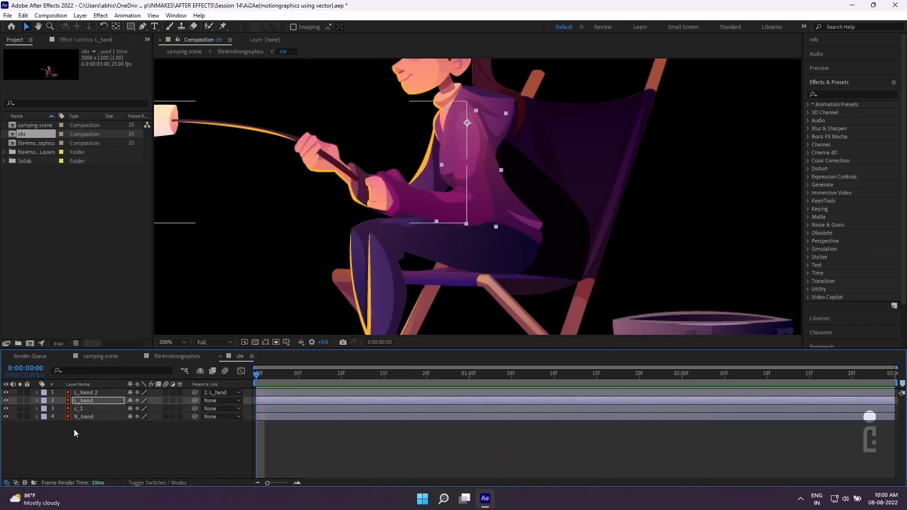
# Step: Solo the R_hand layer so that only the arm holding the marshmallow stick is displayed
pyautogui.click(20, 417)
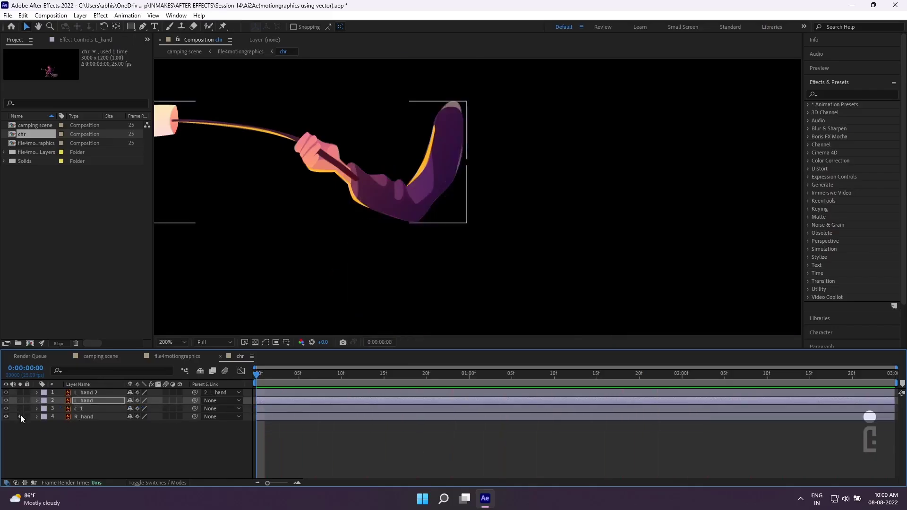
pyautogui.click(20, 409)
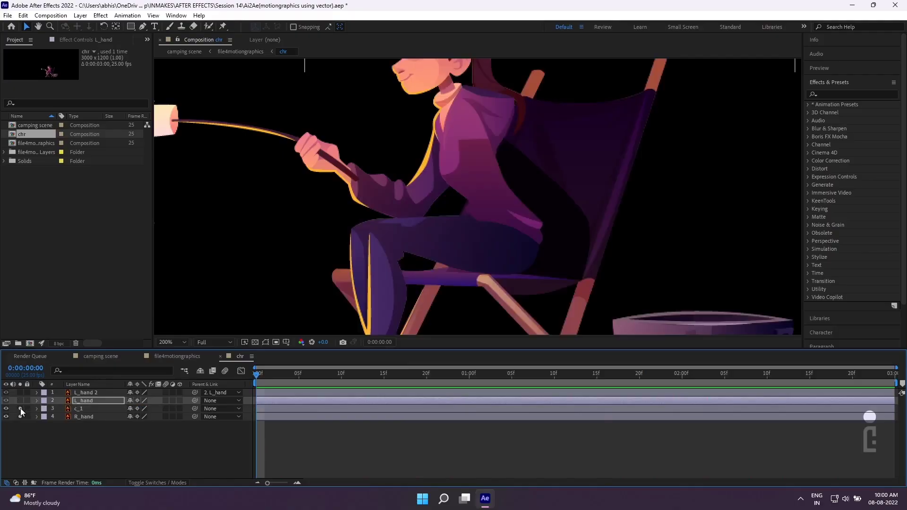
pyautogui.click(21, 409)
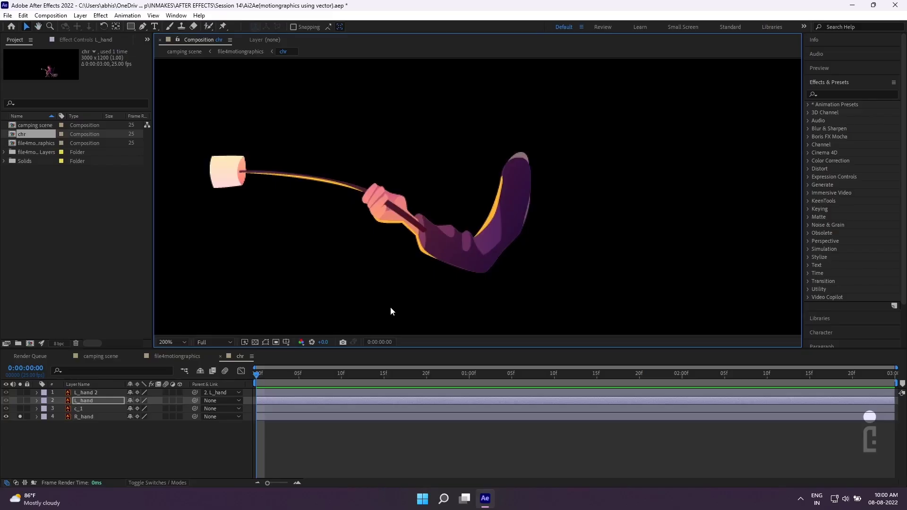
# Step: Place Puppet pins on R_hand at the shoulder, two at the elbow, the hand and the marshmallow, and collapse its properties
pyautogui.click(342, 418)
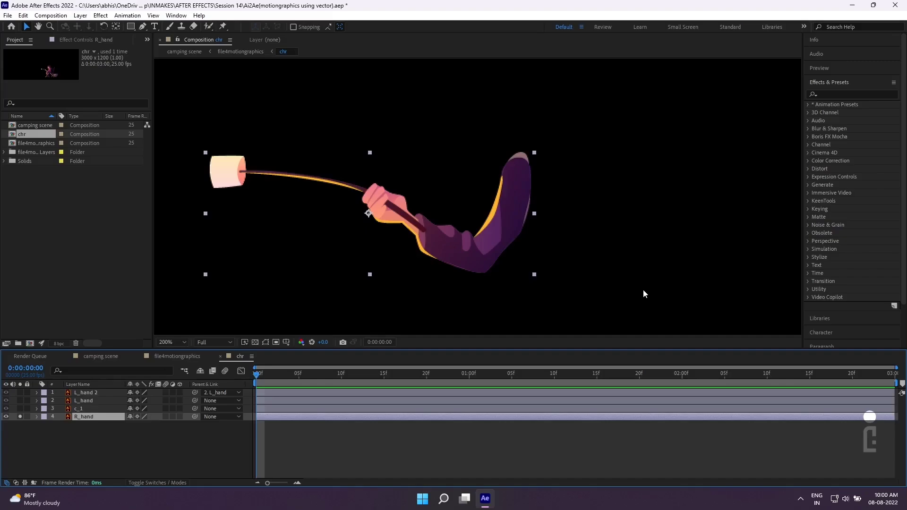
pyautogui.click(223, 27)
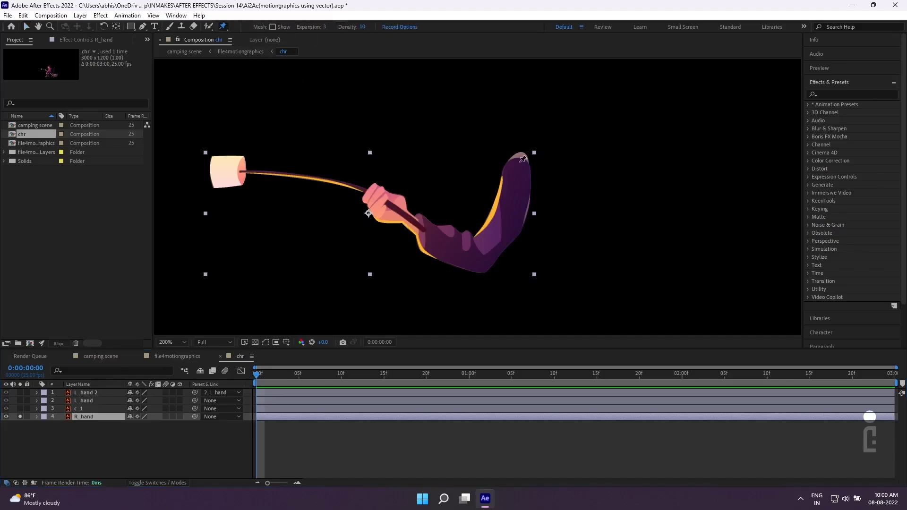
pyautogui.click(519, 168)
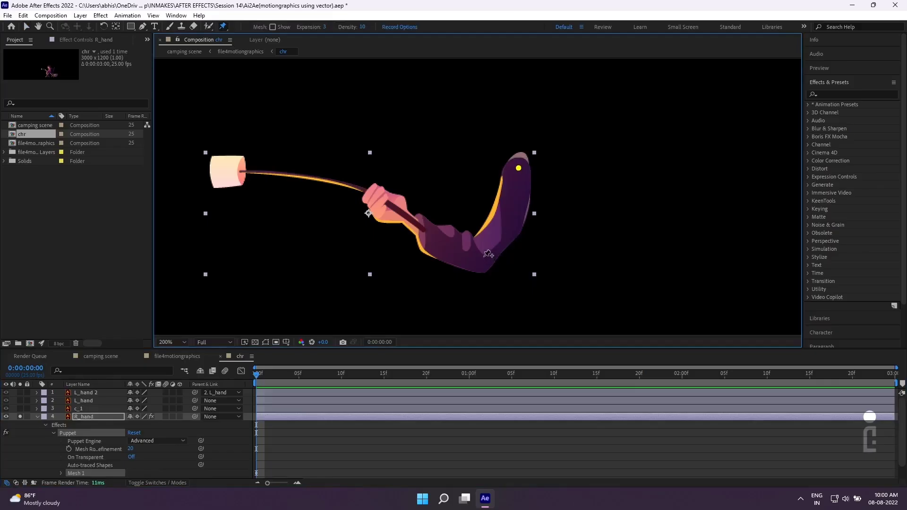
pyautogui.click(482, 268)
pyautogui.click(482, 251)
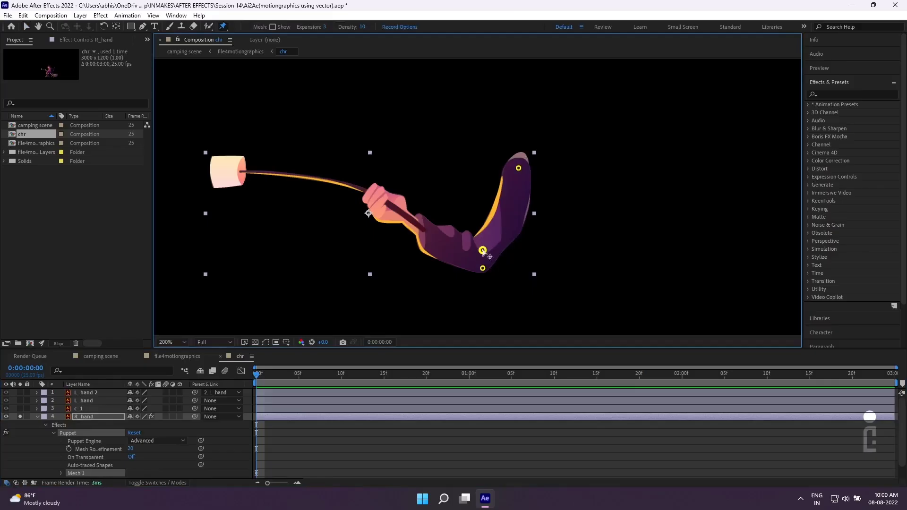
pyautogui.click(379, 196)
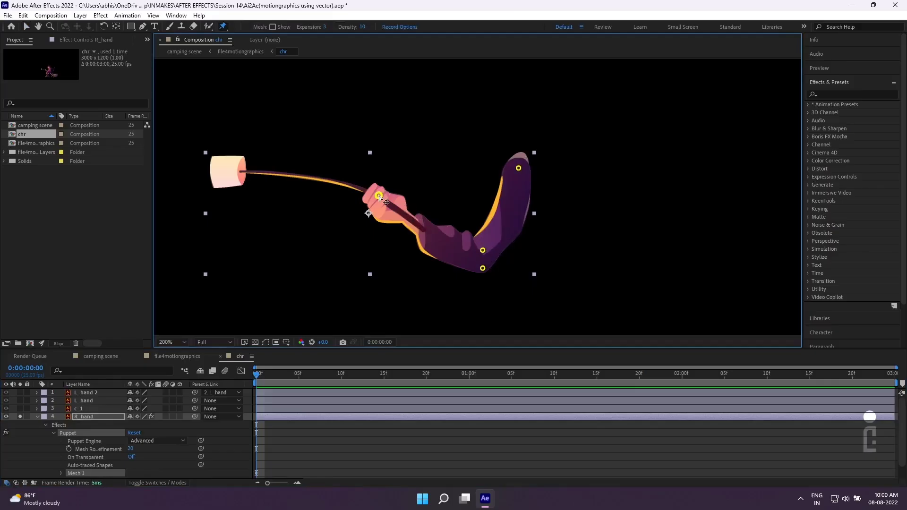
pyautogui.click(219, 172)
pyautogui.press('u')
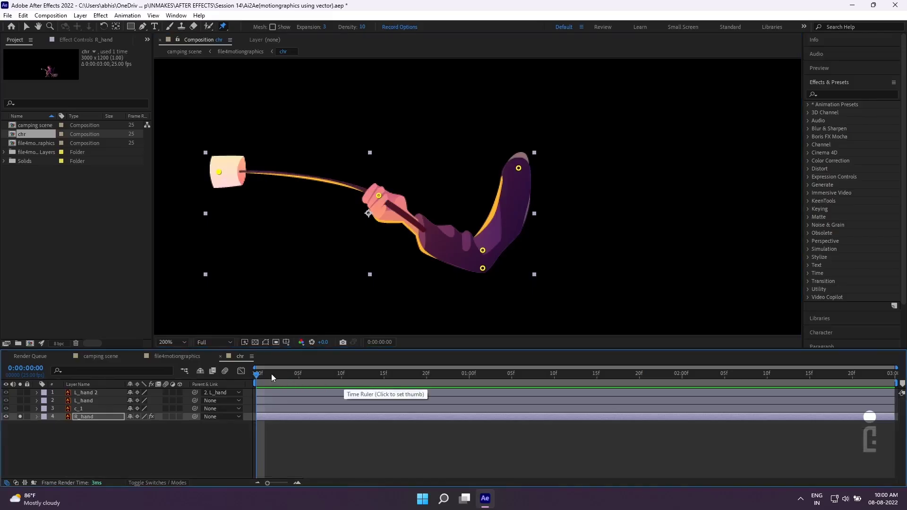
# Step: At 0:00:00:10, raise R_hand's hand and marshmallow pins up and inward, and shift the two elbow pins slightly down
pyautogui.moveTo(272, 373); pyautogui.dragTo(341, 377)
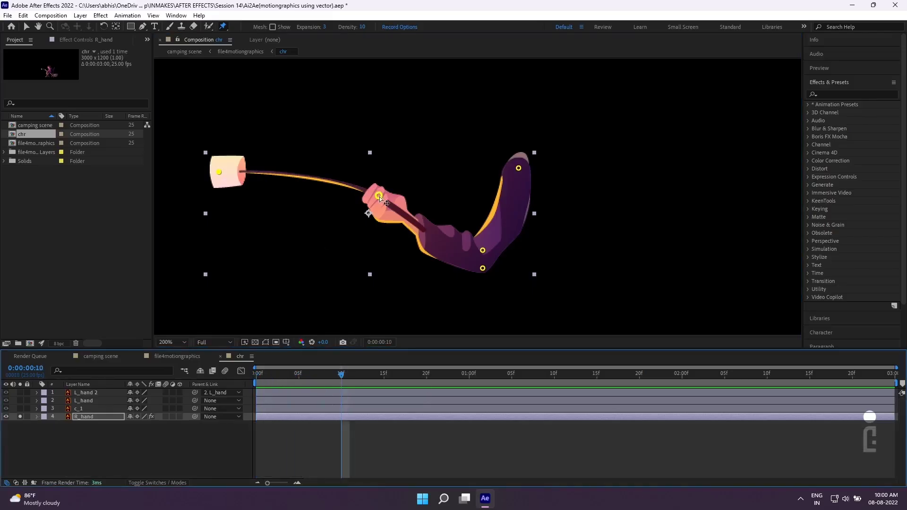
pyautogui.moveTo(377, 194); pyautogui.dragTo(385, 184)
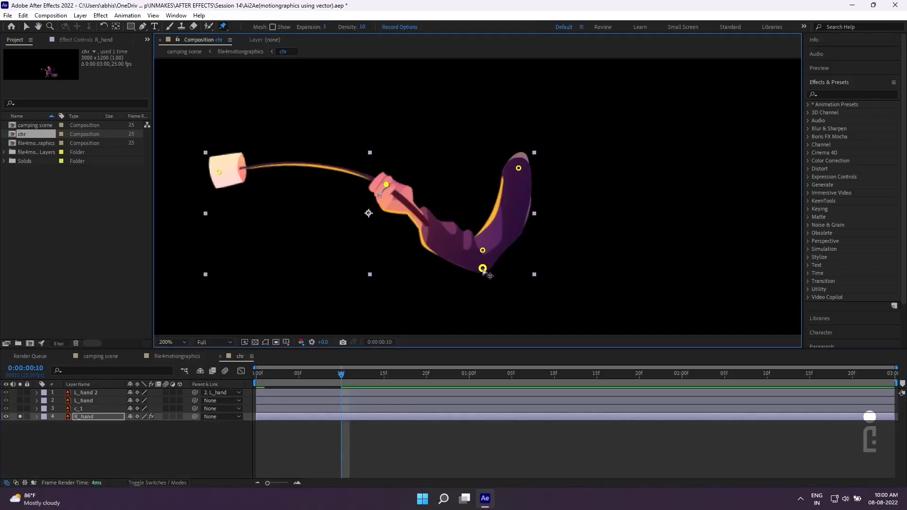
pyautogui.moveTo(484, 272); pyautogui.dragTo(486, 257)
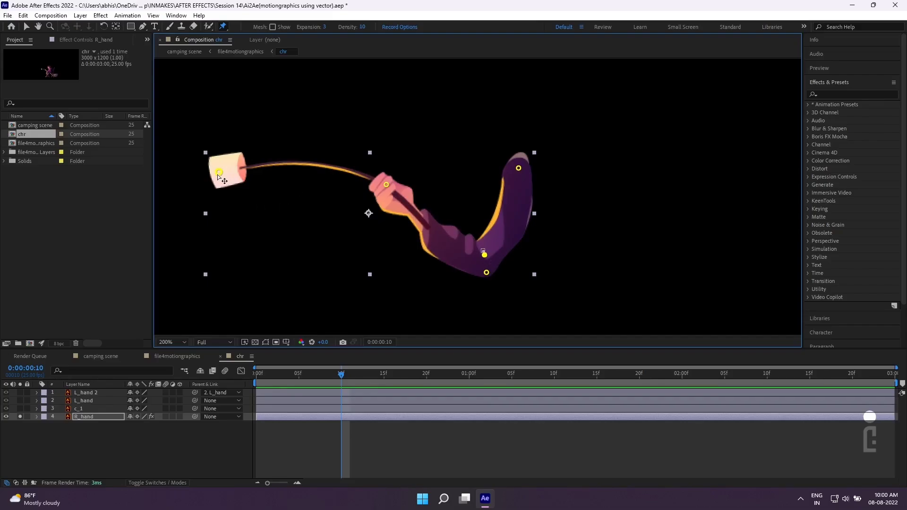
pyautogui.moveTo(218, 175); pyautogui.dragTo(230, 151)
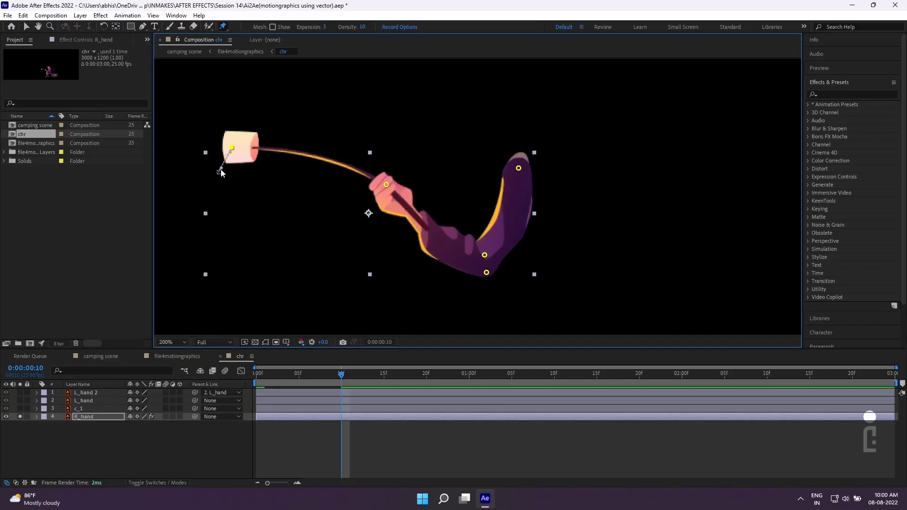
# Step: Inspect R_hand's deformed arm and stick at different magnifications and scrub the opening frames to review the pin movement
pyautogui.scroll(2, 236, 158)
pyautogui.moveTo(241, 158); pyautogui.dragTo(699, 186)
pyautogui.moveTo(203, 150); pyautogui.dragTo(683, 235)
pyautogui.moveTo(401, 211); pyautogui.dragTo(377, 184)
pyautogui.moveTo(434, 146); pyautogui.dragTo(422, 129)
pyautogui.scroll(-3, 551, 203)
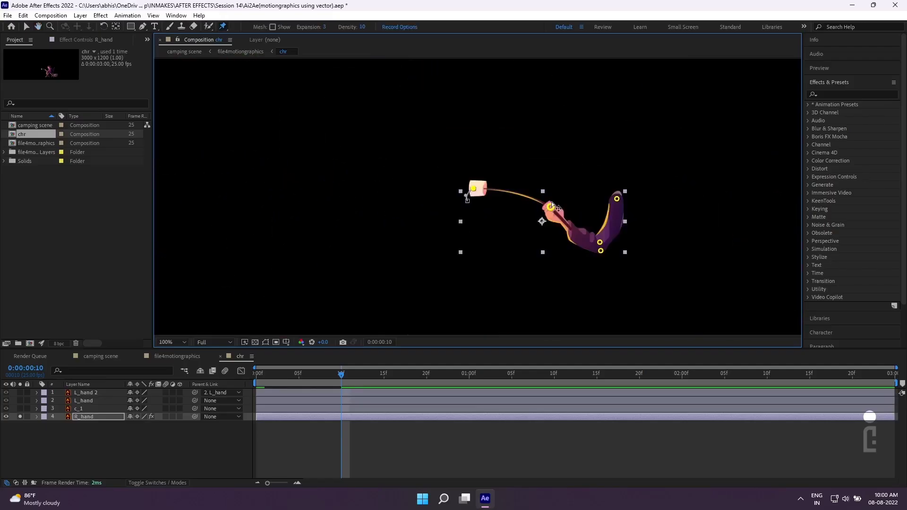
pyautogui.moveTo(552, 203); pyautogui.dragTo(501, 172)
pyautogui.moveTo(273, 374); pyautogui.dragTo(342, 366)
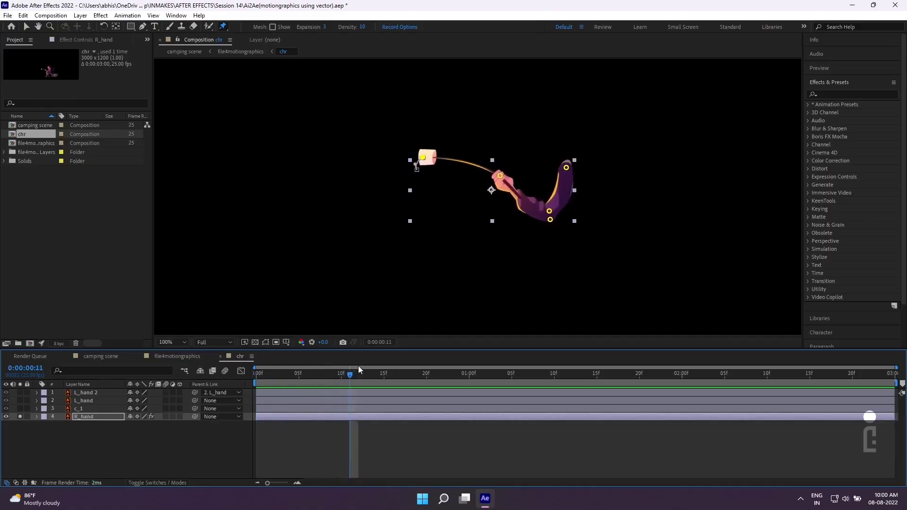
# Step: At 0:00:00:10, raise R_hand's hand and marshmallow pins further and nudge the lower elbow pin slightly outward
pyautogui.press('u')
pyautogui.press('.')
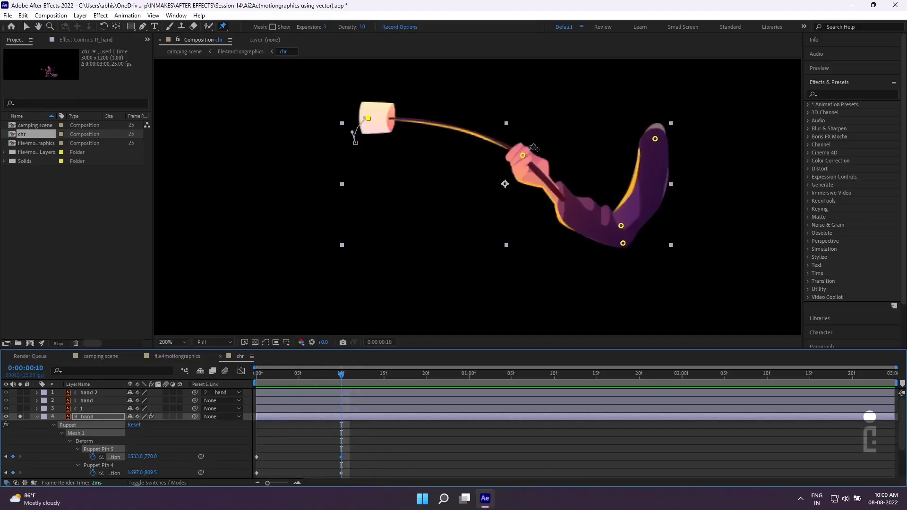
pyautogui.moveTo(522, 155); pyautogui.dragTo(524, 150)
pyautogui.click(619, 245)
pyautogui.moveTo(368, 117); pyautogui.dragTo(374, 98)
# Step: Shift the raised-pose keyframes of Puppet Pins 3 to 5 to 0:00:00:13 and repeat their starting keyframes at 0:01:00
pyautogui.moveTo(291, 369); pyautogui.dragTo(445, 374)
pyautogui.moveTo(463, 381); pyautogui.dragTo(469, 381)
pyautogui.scroll(-2, 366, 458)
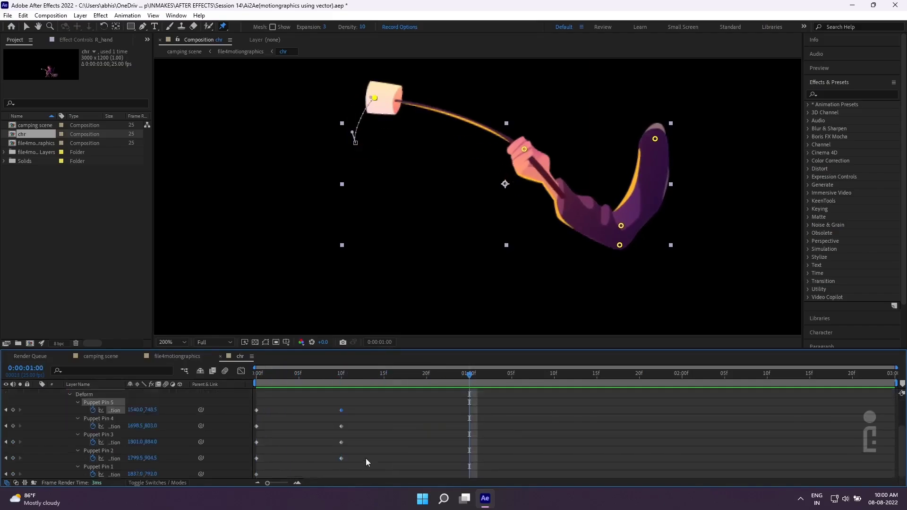
pyautogui.scroll(1, 367, 455)
pyautogui.moveTo(357, 454); pyautogui.dragTo(333, 414)
pyautogui.moveTo(339, 466); pyautogui.dragTo(362, 431)
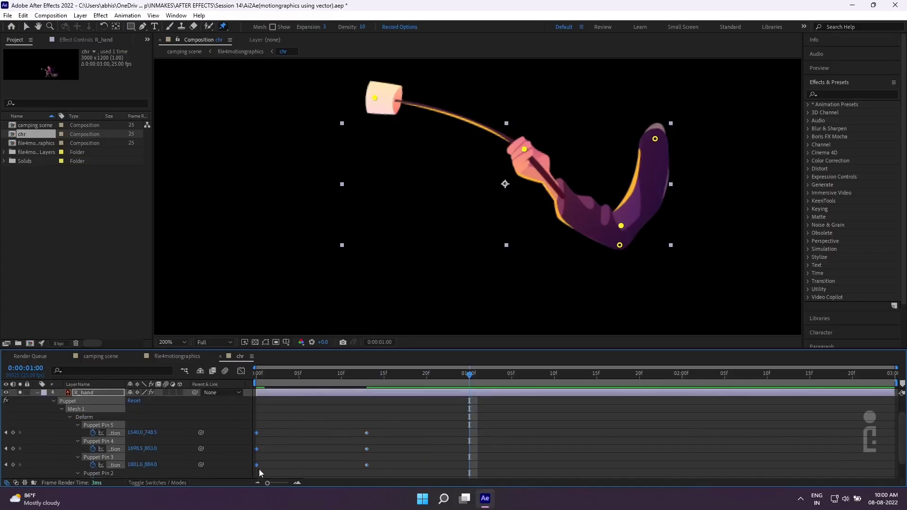
pyautogui.hotkey('ctrl', 'v')
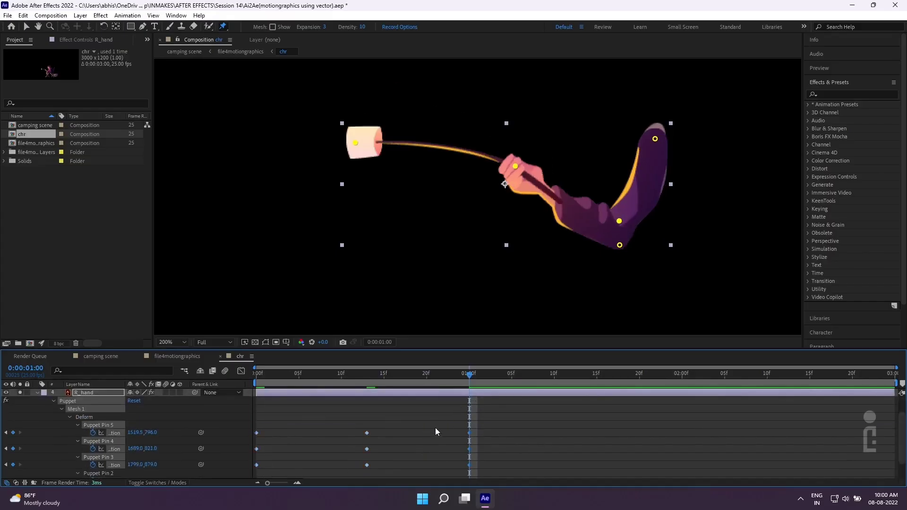
pyautogui.moveTo(455, 379); pyautogui.dragTo(472, 393)
pyautogui.click(493, 425)
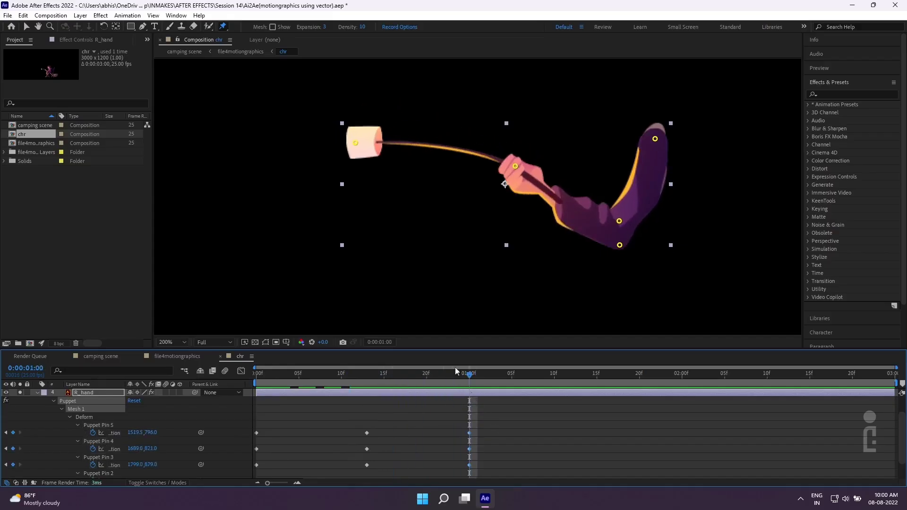
# Step: Reshape the marshmallow pin's motion path so its upward and downward movements follow the same curved arc
pyautogui.click(357, 144)
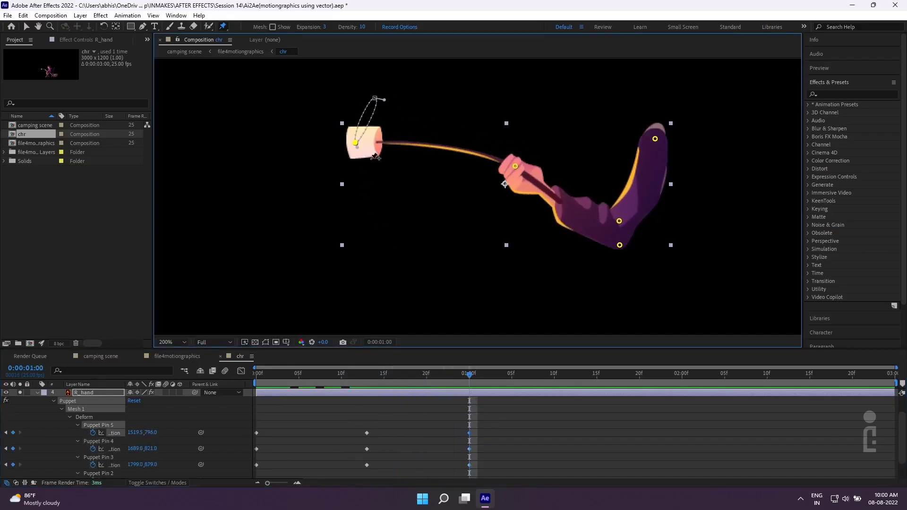
pyautogui.scroll(1, 384, 127)
pyautogui.moveTo(367, 90); pyautogui.dragTo(411, 229)
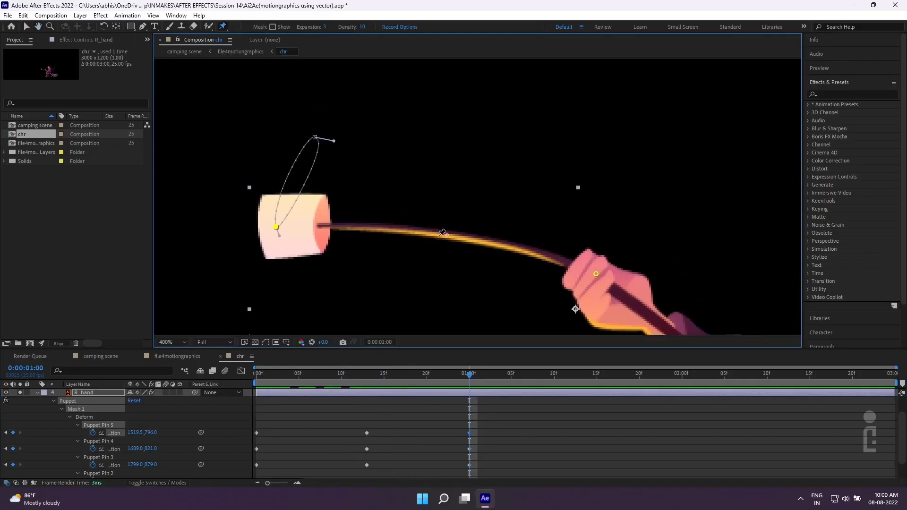
pyautogui.moveTo(279, 236); pyautogui.dragTo(272, 169)
pyautogui.moveTo(334, 141); pyautogui.dragTo(294, 143)
pyautogui.moveTo(365, 373); pyautogui.dragTo(470, 405)
pyautogui.click(364, 435)
pyautogui.click(366, 433)
pyautogui.click(274, 373)
pyautogui.press(',')
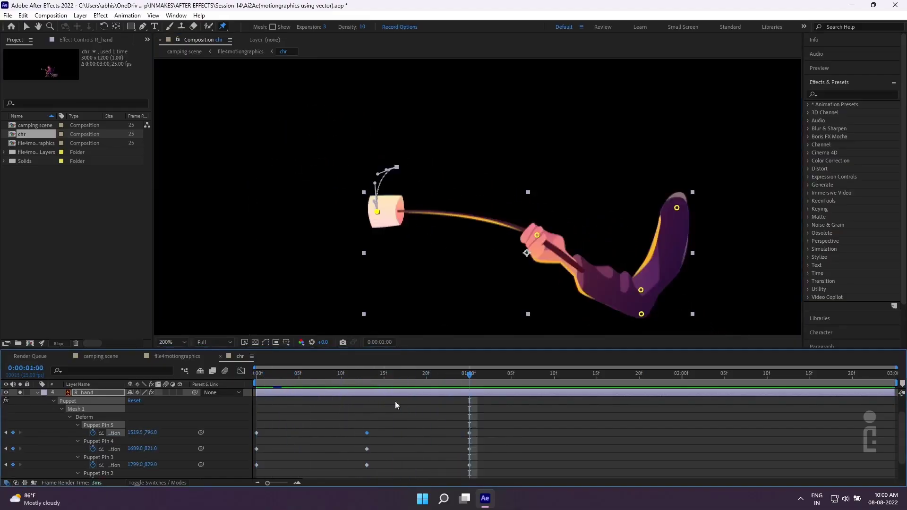
# Step: Apply Easy Ease to the keyframes of Puppet Pins 3 to 5 and scrub the swing
pyautogui.moveTo(292, 374); pyautogui.dragTo(255, 378)
pyautogui.click(368, 433)
pyautogui.moveTo(501, 424); pyautogui.dragTo(264, 470)
pyautogui.press('F9')
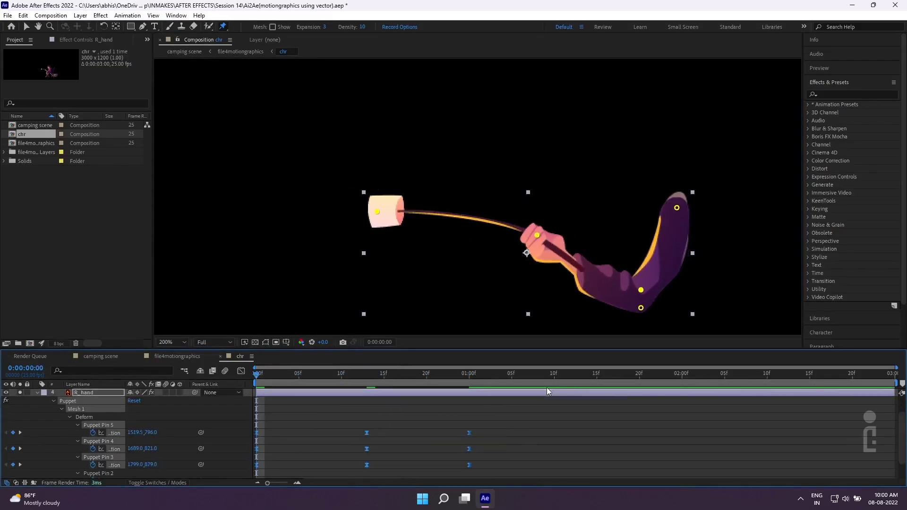
pyautogui.click(384, 430)
pyautogui.moveTo(379, 378); pyautogui.dragTo(228, 380)
pyautogui.click(321, 392)
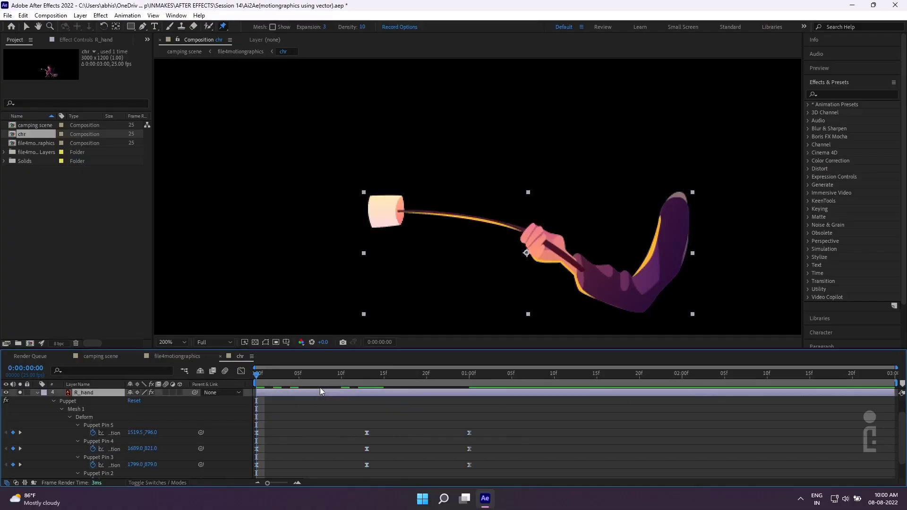
pyautogui.moveTo(344, 374); pyautogui.dragTo(367, 376)
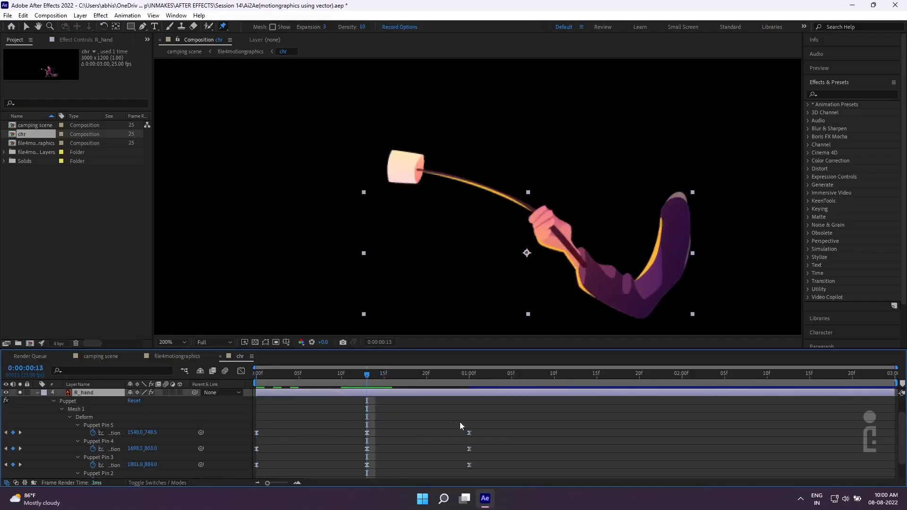
# Step: Lengthen both easing handles at Puppet Pin 5's 0:00:00:13 keyframe in the speed graph and preview the motion
pyautogui.click(486, 428)
pyautogui.moveTo(487, 426); pyautogui.dragTo(253, 434)
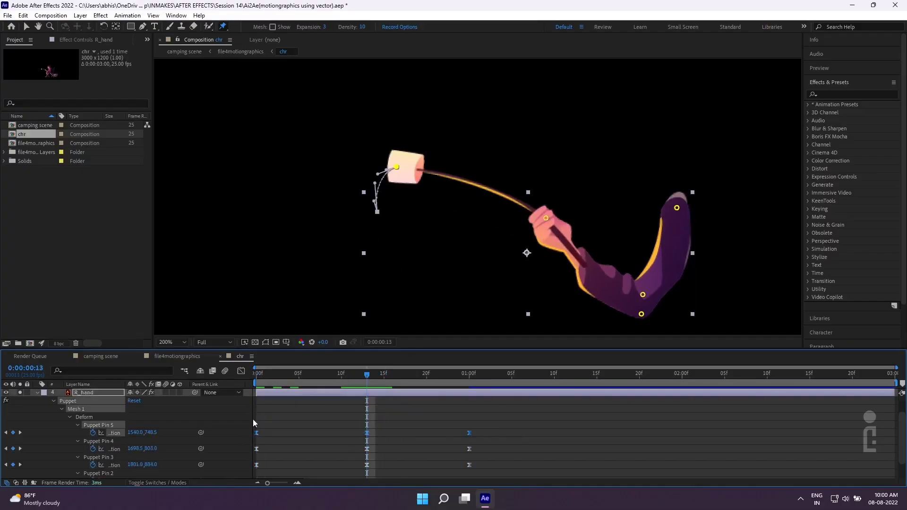
pyautogui.click(241, 371)
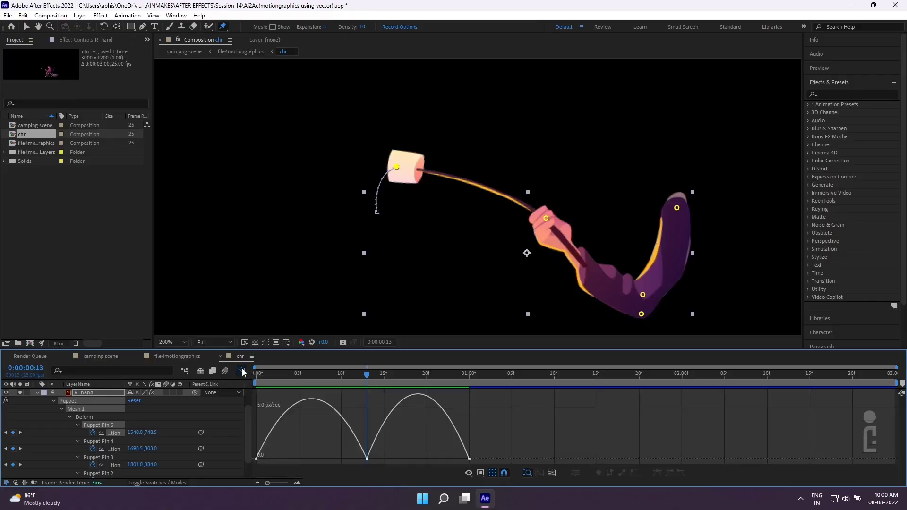
pyautogui.click(367, 459)
pyautogui.moveTo(349, 459); pyautogui.dragTo(318, 459)
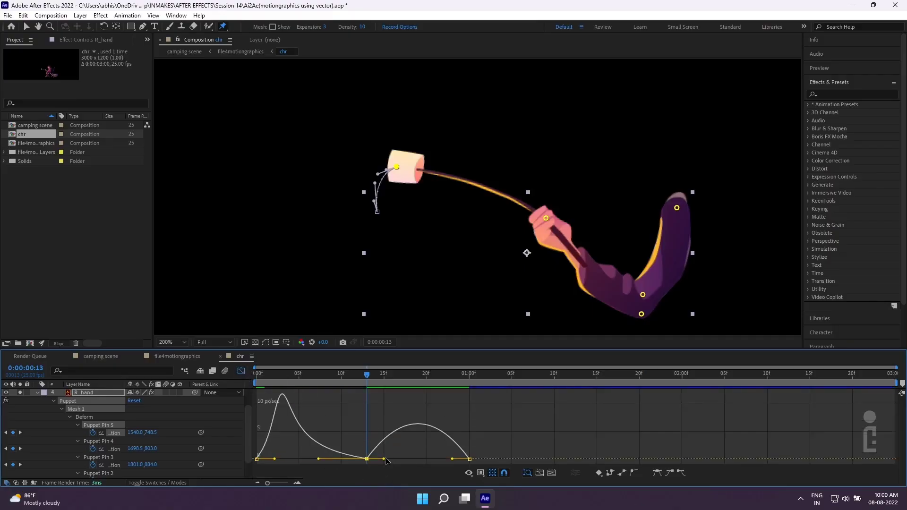
pyautogui.moveTo(384, 459); pyautogui.dragTo(409, 459)
pyautogui.press('Home')
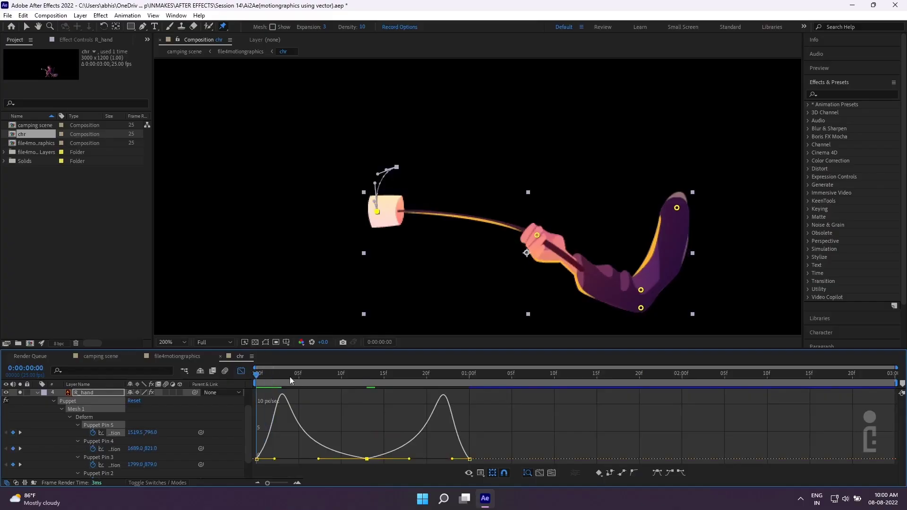
pyautogui.press('space')
pyautogui.moveTo(268, 374); pyautogui.dragTo(241, 376)
pyautogui.press('space')
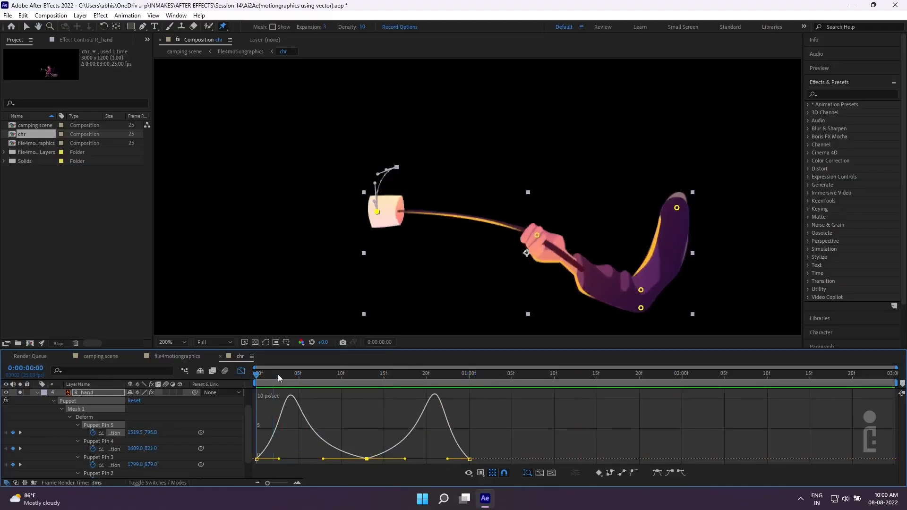
# Step: Move Puppet Pin 2's second keyframe to 0:00:00:13, repeat its first keyframe at 0:01:00, and ease its keyframes
pyautogui.click(241, 371)
pyautogui.moveTo(484, 415); pyautogui.dragTo(251, 468)
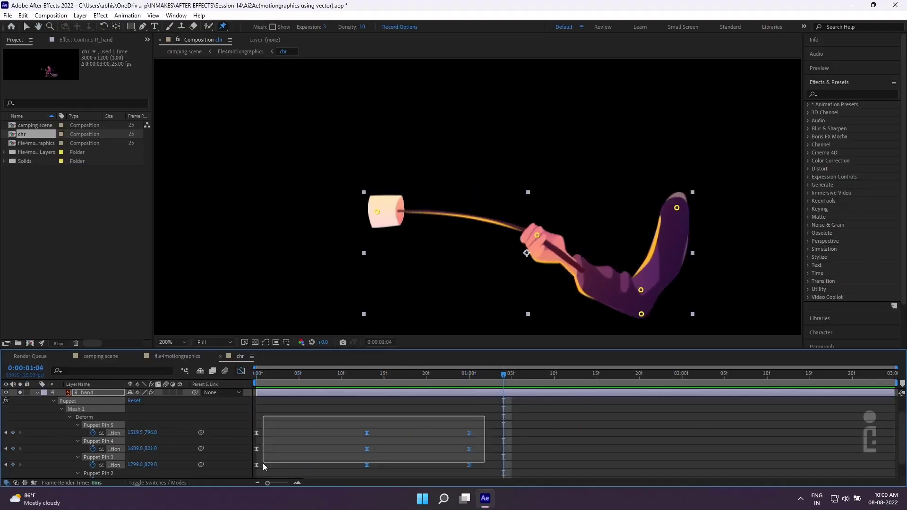
pyautogui.scroll(-2, 549, 438)
pyautogui.press('space')
pyautogui.moveTo(344, 404); pyautogui.dragTo(352, 407)
pyautogui.moveTo(341, 458); pyautogui.dragTo(366, 458)
pyautogui.click(469, 374)
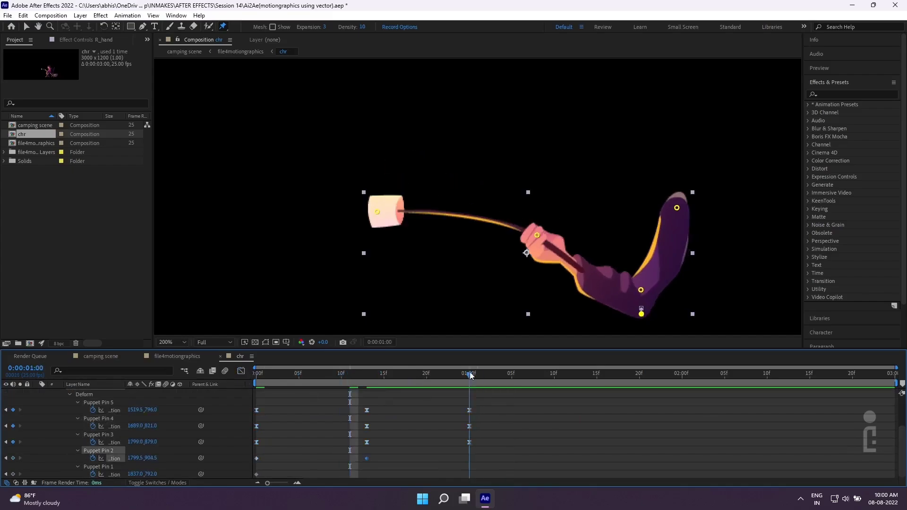
pyautogui.moveTo(266, 452); pyautogui.dragTo(248, 460)
pyautogui.hotkey('ctrl', 'c')
pyautogui.hotkey('ctrl', 'v')
pyautogui.click(114, 410)
pyautogui.click(242, 372)
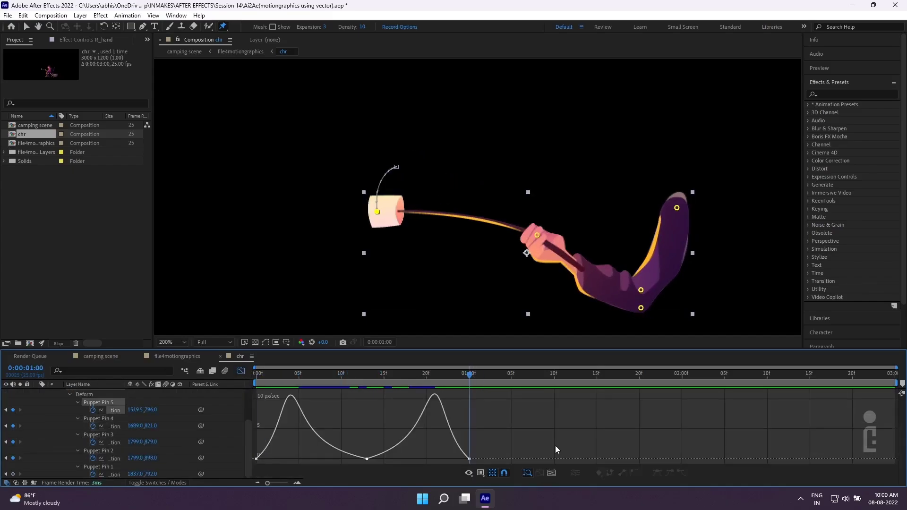
pyautogui.click(241, 372)
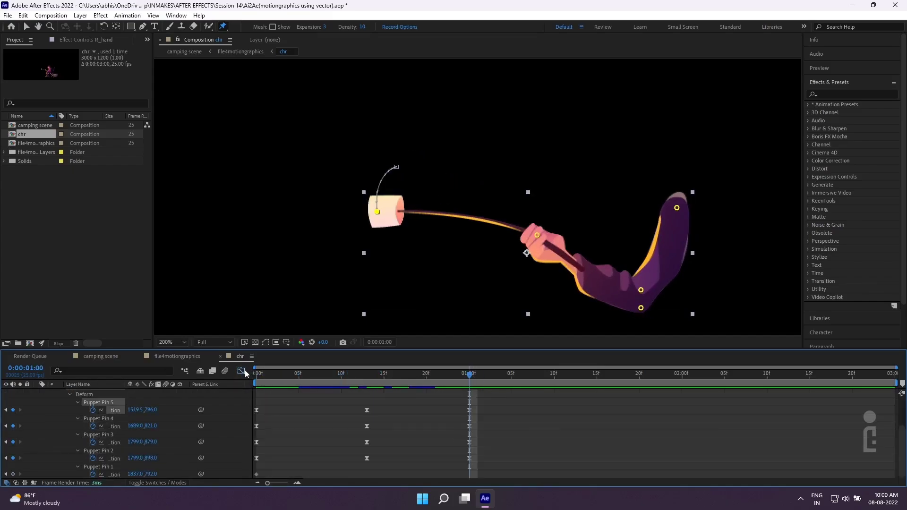
# Step: Copy the starting keyframes of Puppet Pins 2 to 5 to 0:01:12
pyautogui.moveTo(492, 402); pyautogui.dragTo(452, 467)
pyautogui.moveTo(269, 404); pyautogui.dragTo(253, 461)
pyautogui.click(572, 377)
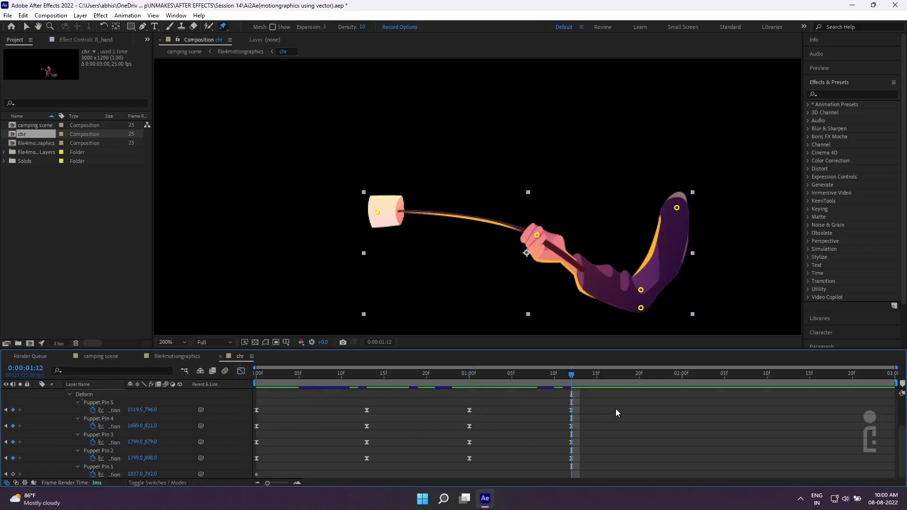
# Step: Try adjusting the easing handles of Puppet Pin 5's speed curve between 0:01:00 and 0:01:12
pyautogui.moveTo(606, 405); pyautogui.dragTo(253, 414)
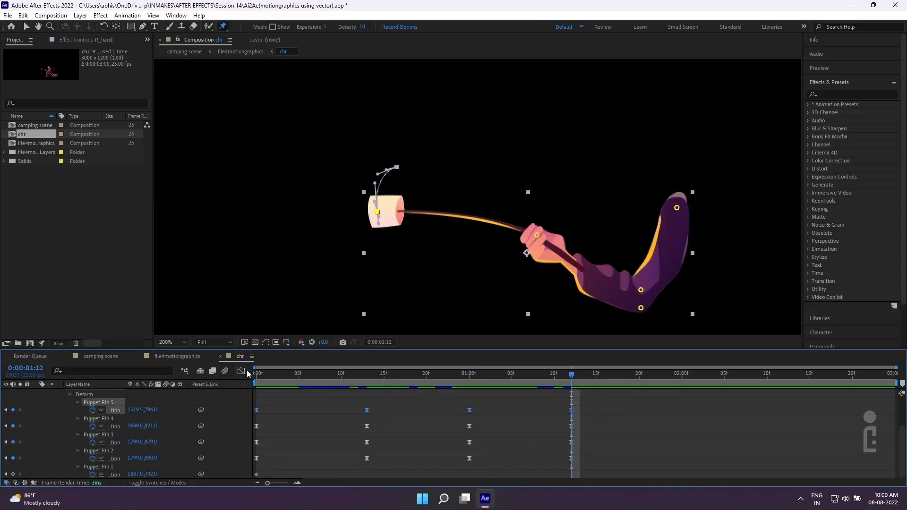
pyautogui.click(241, 372)
pyautogui.click(470, 459)
pyautogui.moveTo(487, 459); pyautogui.dragTo(496, 460)
pyautogui.moveTo(554, 459); pyautogui.dragTo(545, 460)
pyautogui.moveTo(530, 376); pyautogui.dragTo(435, 376)
pyautogui.moveTo(496, 460); pyautogui.dragTo(520, 460)
pyautogui.moveTo(544, 459); pyautogui.dragTo(553, 460)
pyautogui.moveTo(554, 377); pyautogui.dragTo(486, 411)
pyautogui.moveTo(520, 459); pyautogui.dragTo(482, 461)
# Step: Try moving Puppet Pin 5's last keyframe to 0:01:07 with adjusted easing and preview the motion
pyautogui.moveTo(479, 376); pyautogui.dragTo(496, 379)
pyautogui.moveTo(572, 459); pyautogui.dragTo(511, 460)
pyautogui.moveTo(476, 378); pyautogui.dragTo(509, 388)
pyautogui.moveTo(475, 459); pyautogui.dragTo(482, 459)
pyautogui.moveTo(505, 459); pyautogui.dragTo(502, 460)
pyautogui.moveTo(501, 377); pyautogui.dragTo(528, 388)
pyautogui.moveTo(512, 459); pyautogui.dragTo(528, 459)
pyautogui.moveTo(478, 377); pyautogui.dragTo(256, 381)
pyautogui.press('space')
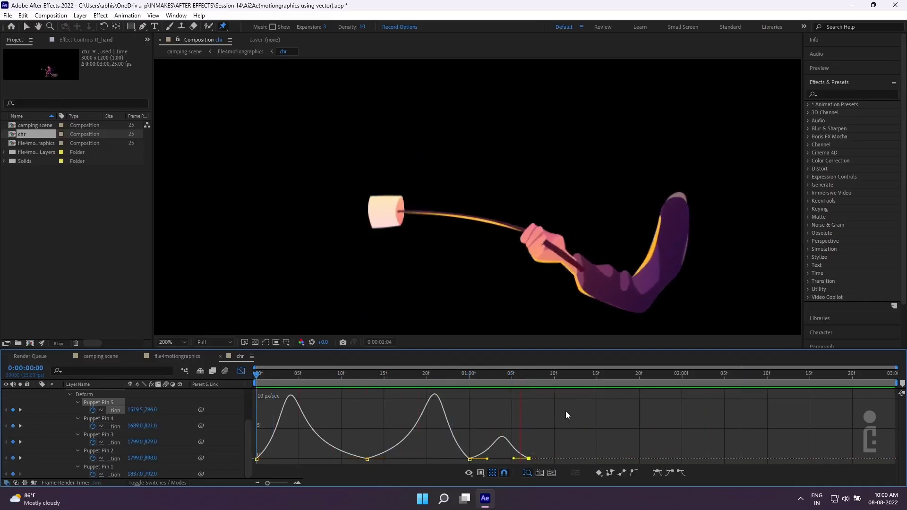
pyautogui.press('space')
pyautogui.moveTo(489, 375); pyautogui.dragTo(529, 381)
pyautogui.click(241, 372)
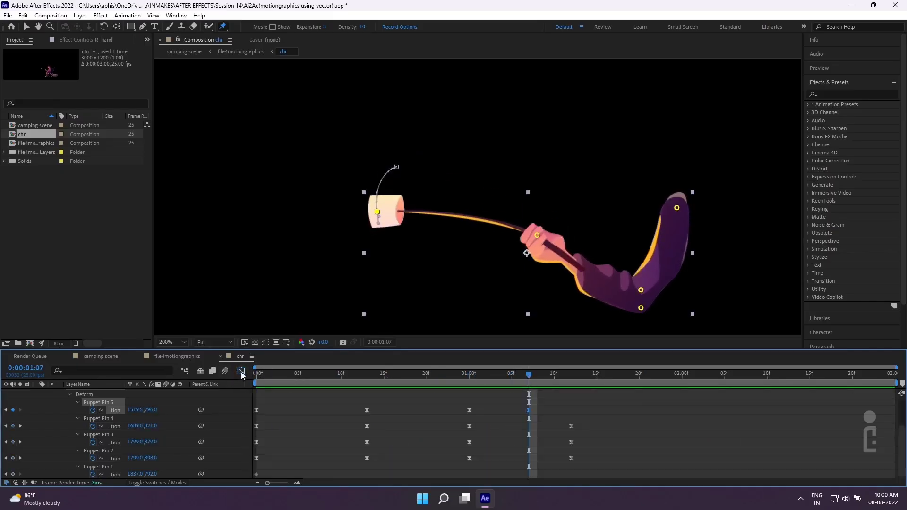
pyautogui.moveTo(626, 396); pyautogui.dragTo(251, 459)
pyautogui.click(609, 405)
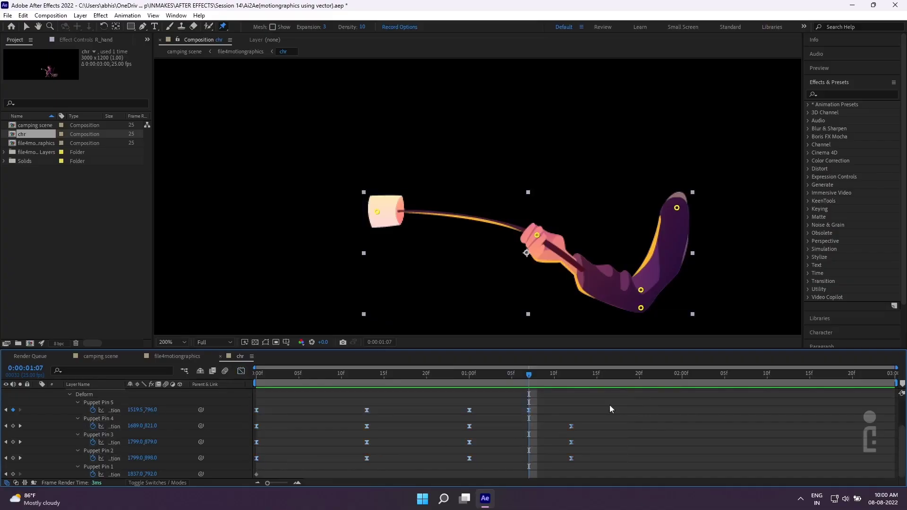
# Step: Duplicate the eased swing keyframes of Puppet Pins 2 to 5 starting at 0:01:12 and preview the repeated swing
pyautogui.moveTo(492, 402); pyautogui.dragTo(353, 465)
pyautogui.click(496, 405)
pyautogui.moveTo(529, 375); pyautogui.dragTo(567, 382)
pyautogui.moveTo(479, 397); pyautogui.dragTo(353, 468)
pyautogui.hotkey('ctrl', 'c')
pyautogui.moveTo(366, 376); pyautogui.dragTo(573, 411)
pyautogui.hotkey('ctrl', 'v')
pyautogui.press('space')
# Step: Try shifting Puppet Pin 5's 0:02:00 keyframe to several earlier times, ending at 0:01:22, and preview the result
pyautogui.moveTo(682, 411); pyautogui.dragTo(631, 410)
pyautogui.press('space')
pyautogui.press('space')
pyautogui.moveTo(664, 376); pyautogui.dragTo(572, 410)
pyautogui.moveTo(555, 375); pyautogui.dragTo(623, 377)
pyautogui.moveTo(631, 410); pyautogui.dragTo(682, 412)
pyautogui.moveTo(623, 376)
pyautogui.mouseDown()
pyautogui.moveTo(663, 378)
pyautogui.moveTo(623, 379)
pyautogui.mouseUp()
pyautogui.moveTo(682, 410); pyautogui.dragTo(673, 410)
pyautogui.moveTo(667, 410)
pyautogui.mouseDown()
pyautogui.moveTo(642, 413)
pyautogui.moveTo(656, 410)
pyautogui.mouseUp()
pyautogui.moveTo(622, 376); pyautogui.dragTo(667, 392)
pyautogui.press('space')
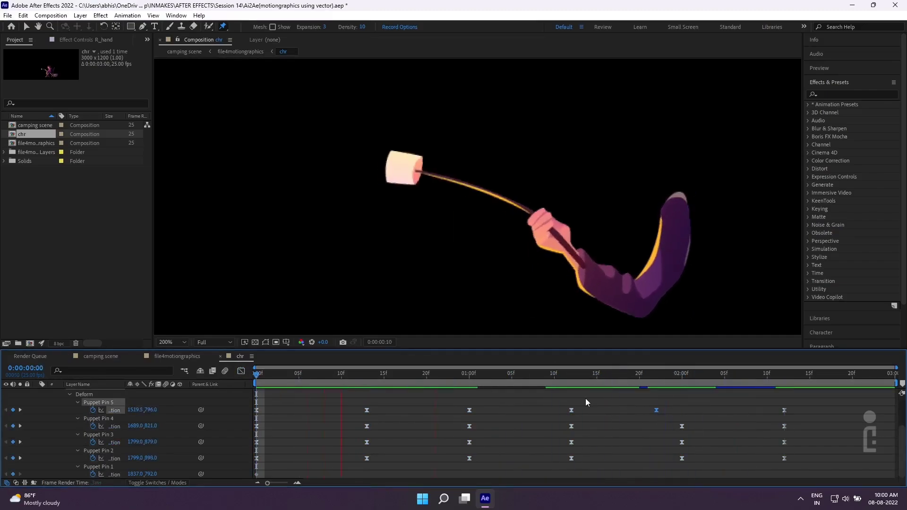
# Step: Stop the preview and purge the disk cache for all versions
pyautogui.press('space')
pyautogui.click(23, 16)
pyautogui.moveTo(31, 212)
pyautogui.click(222, 211)
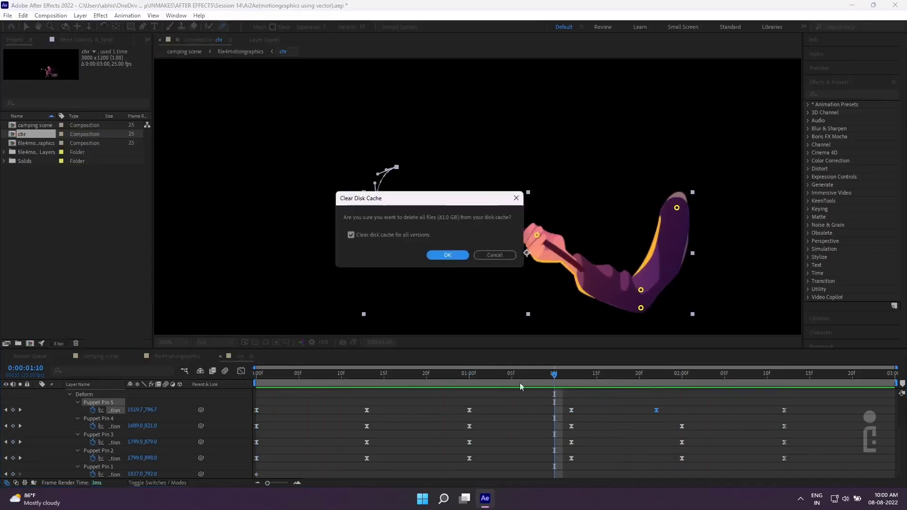
pyautogui.click(448, 256)
# Step: Return Puppet Pin 5's fifth keyframe to 0:02:00, and stretch the keyframes of Pins 2 to 5 to end at 0:02:23
pyautogui.press('space')
pyautogui.moveTo(614, 378); pyautogui.dragTo(632, 379)
pyautogui.moveTo(657, 410); pyautogui.dragTo(682, 411)
pyautogui.press('space')
pyautogui.moveTo(435, 376); pyautogui.dragTo(764, 369)
pyautogui.moveTo(828, 459); pyautogui.dragTo(872, 461)
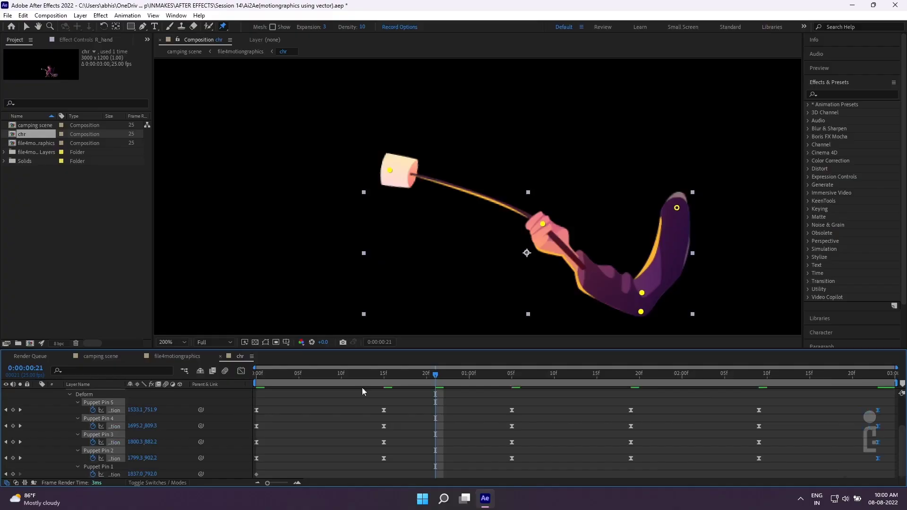
pyautogui.press('space')
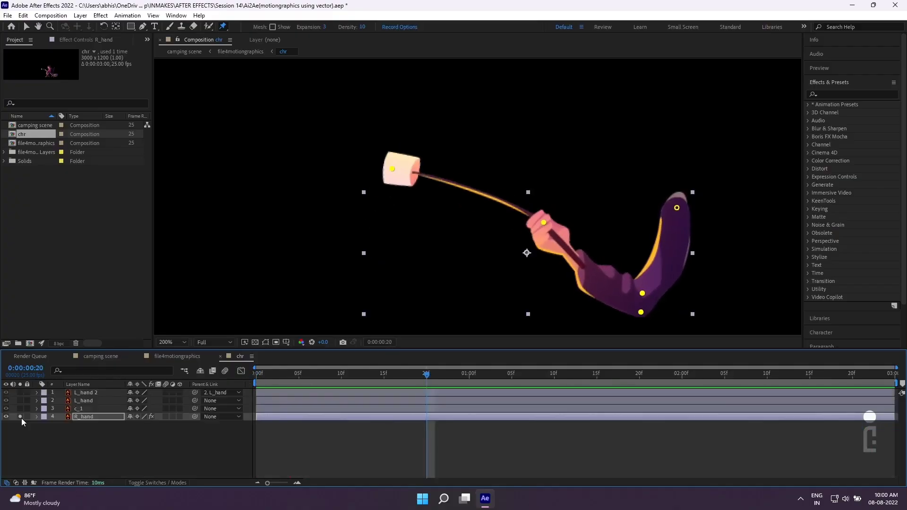
# Step: Unsolo the R_hand layer and preview the whole character's animation from the first frame
pyautogui.click(19, 416)
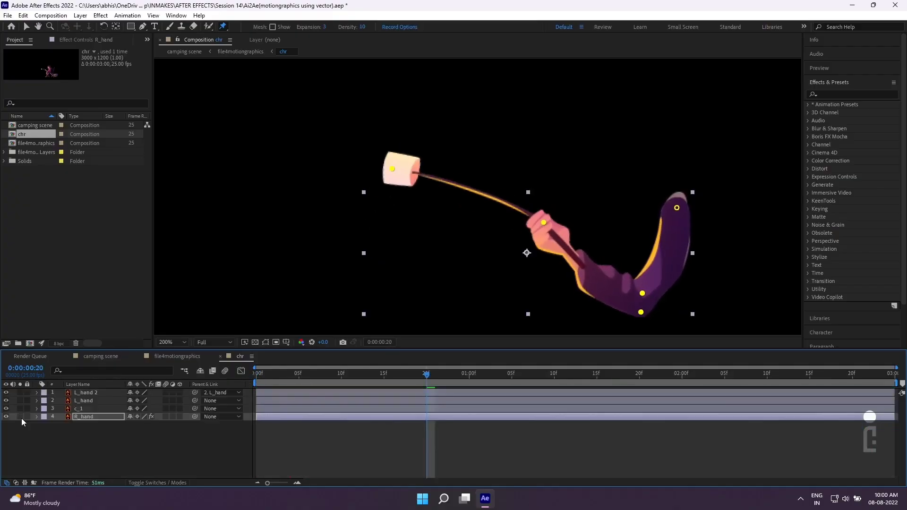
pyautogui.click(257, 375)
pyautogui.press('space')
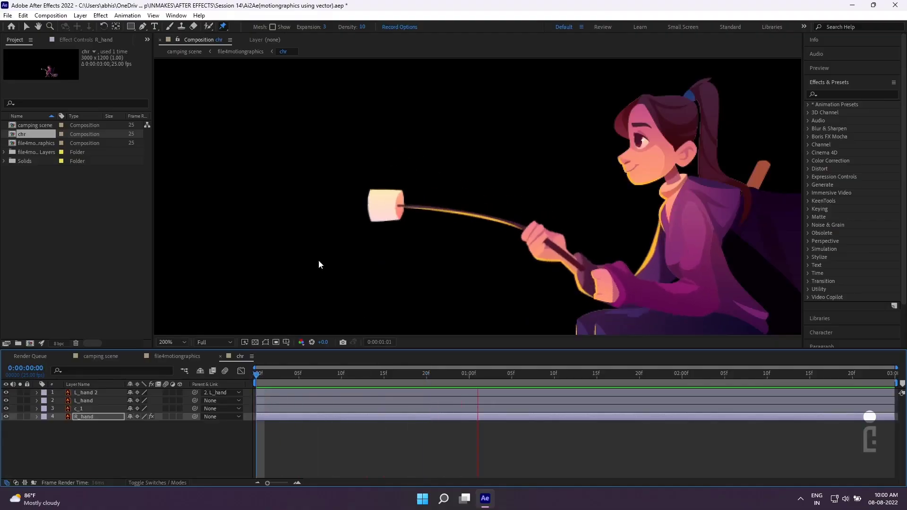
pyautogui.press('space')
pyautogui.scroll(-2, 271, 257)
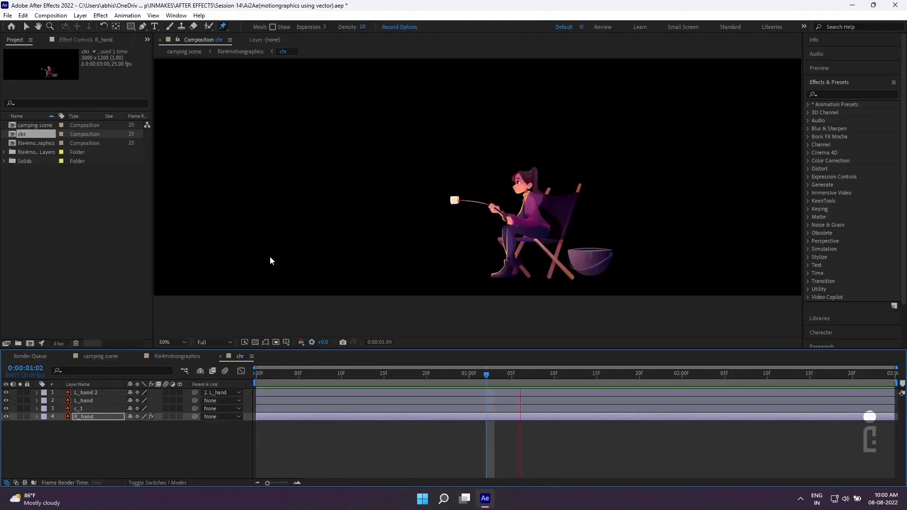
pyautogui.press('space')
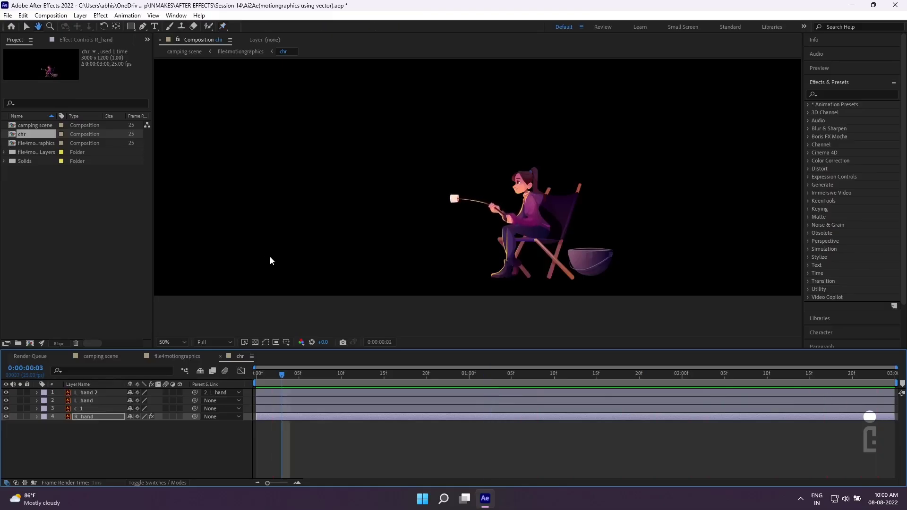
# Step: Reveal the keyframed Rotation properties of the L_hand and L_hand 2 layers in the timeline
pyautogui.scroll(1, 591, 304)
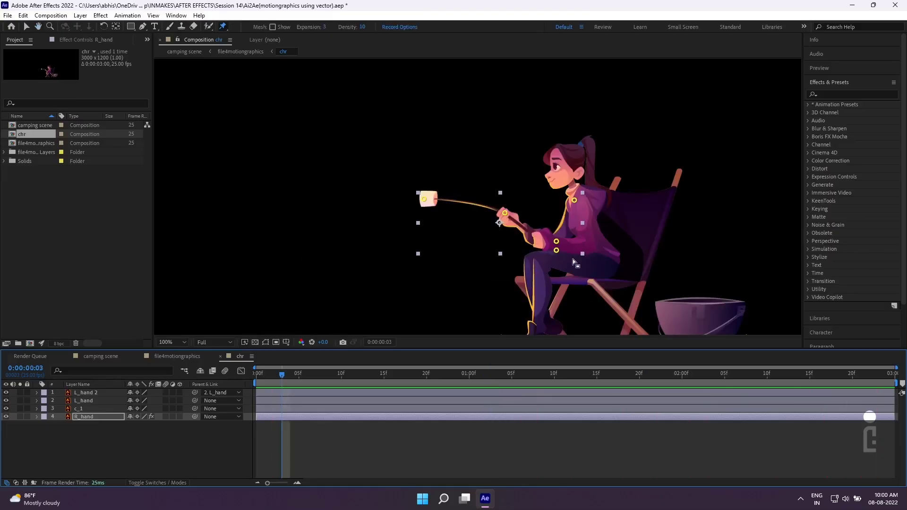
pyautogui.click(106, 393)
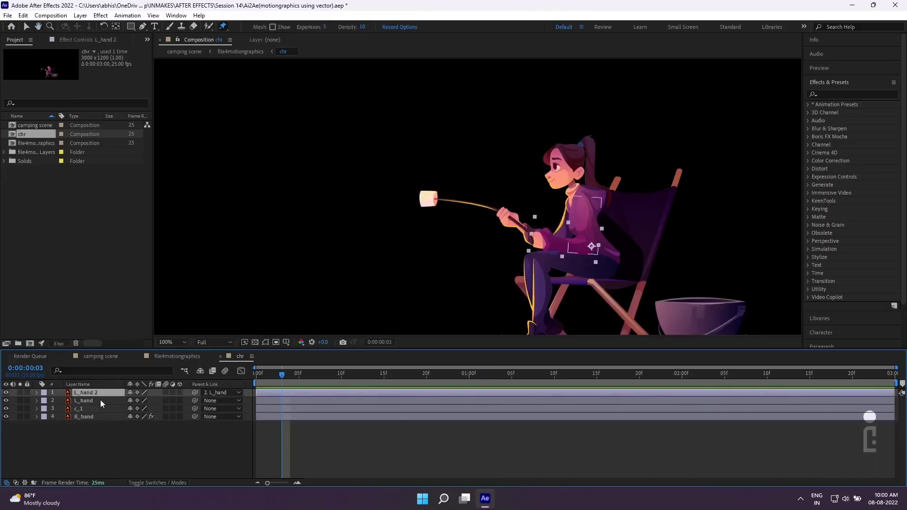
pyautogui.click(100, 400)
pyautogui.press('u')
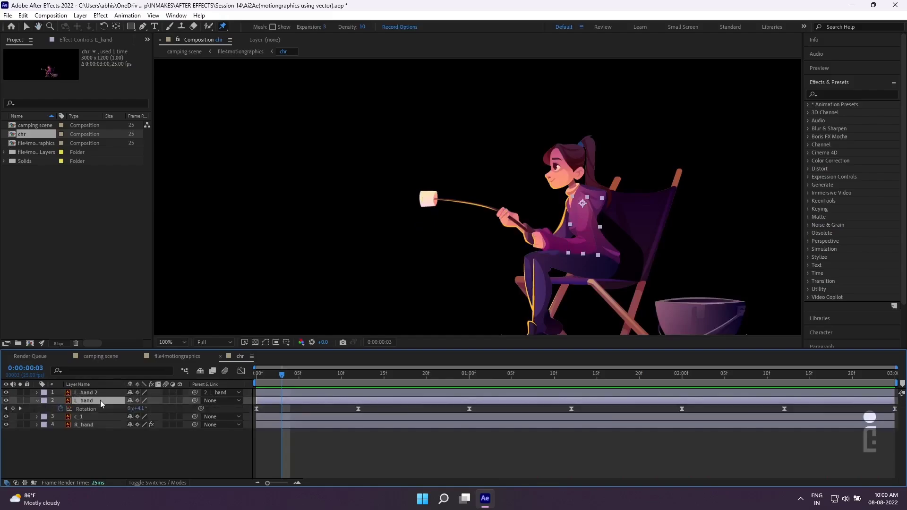
pyautogui.click(93, 392)
pyautogui.press('u')
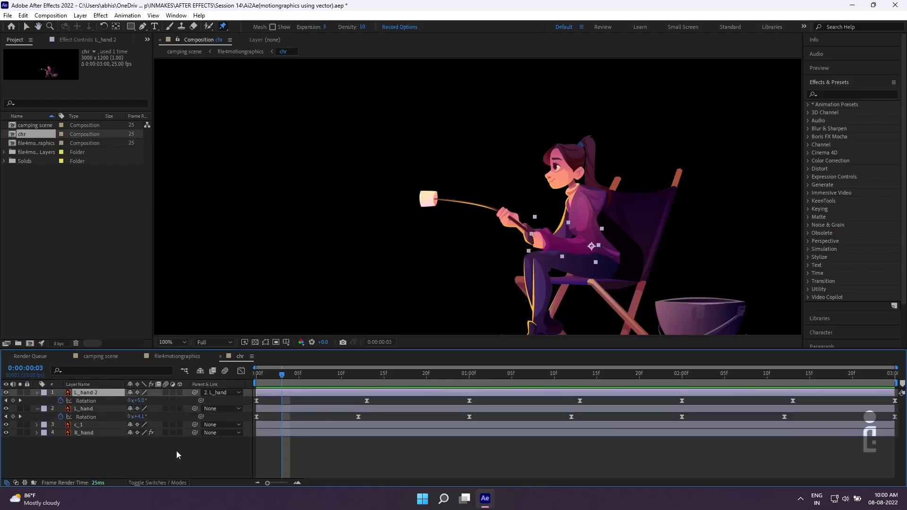
# Step: Try removing every rotation keyframe after 0:02:00 on the L_hand 2 and L_hand layers
pyautogui.moveTo(899, 402); pyautogui.dragTo(877, 421)
pyautogui.press('Delete')
pyautogui.moveTo(820, 402); pyautogui.dragTo(757, 423)
pyautogui.press('Delete')
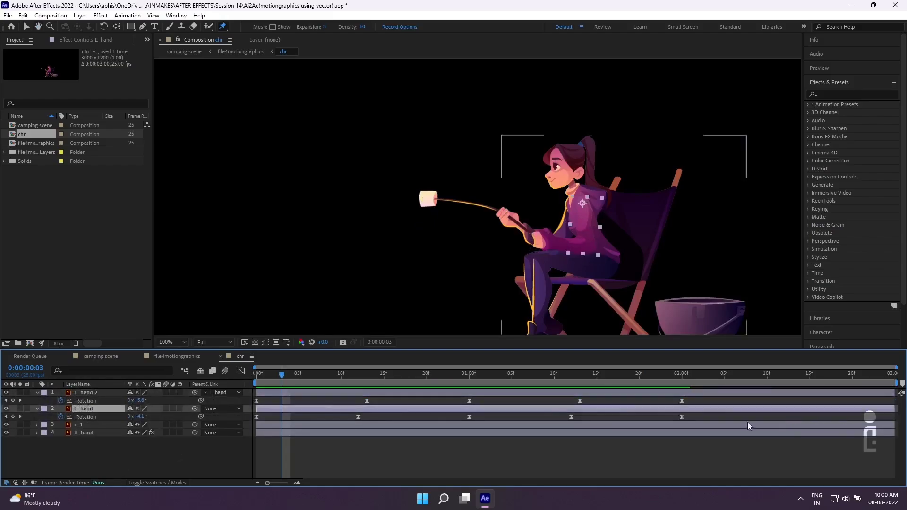
# Step: Try spreading both left-arm layers' remaining rotation keyframes to 0:00:17, 0:01:11, 0:02:05 and 0:02:23, and preview the motion
pyautogui.moveTo(682, 401); pyautogui.dragTo(878, 402)
pyautogui.moveTo(682, 417); pyautogui.dragTo(878, 417)
pyautogui.moveTo(580, 401); pyautogui.dragTo(708, 400)
pyautogui.moveTo(571, 417); pyautogui.dragTo(708, 417)
pyautogui.moveTo(470, 401); pyautogui.dragTo(545, 400)
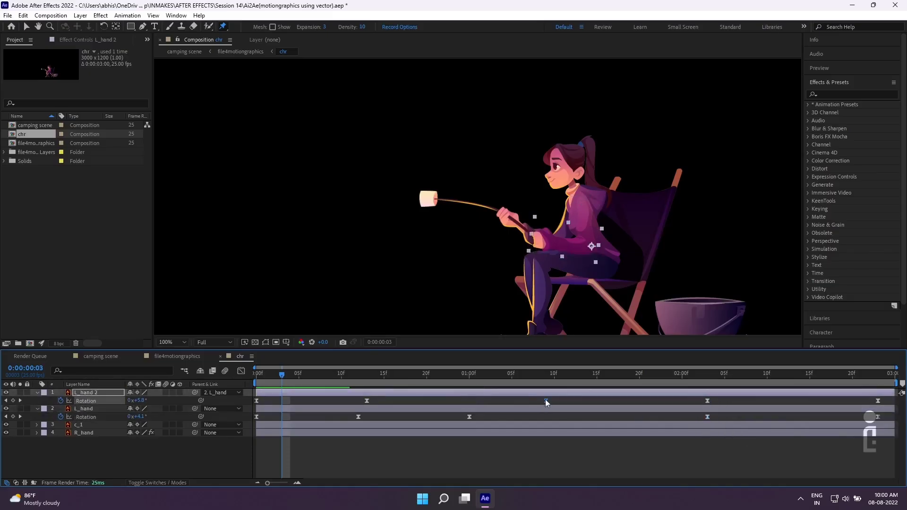
pyautogui.moveTo(469, 417); pyautogui.dragTo(546, 417)
pyautogui.moveTo(366, 402); pyautogui.dragTo(401, 402)
pyautogui.moveTo(358, 417); pyautogui.dragTo(401, 417)
pyautogui.moveTo(707, 401); pyautogui.dragTo(725, 401)
pyautogui.moveTo(708, 417); pyautogui.dragTo(725, 418)
pyautogui.moveTo(546, 401); pyautogui.dragTo(563, 401)
pyautogui.moveTo(546, 417); pyautogui.dragTo(563, 417)
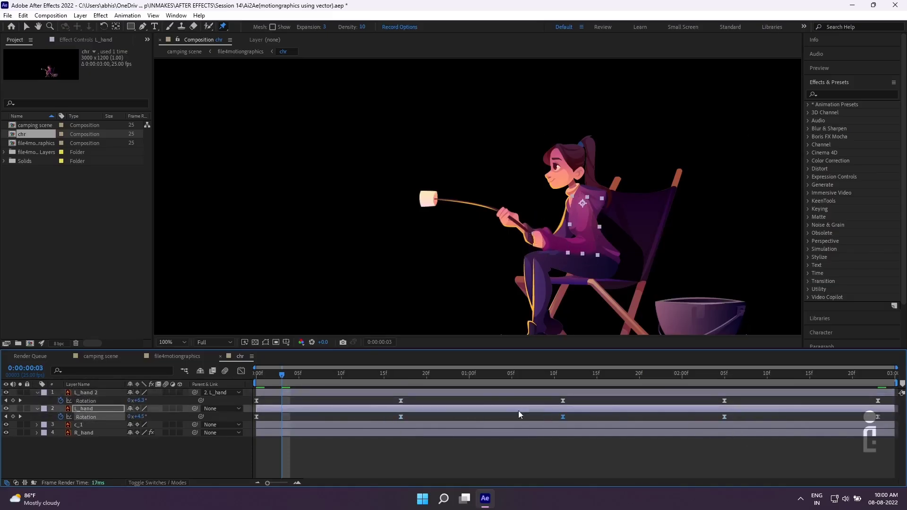
pyautogui.press('space')
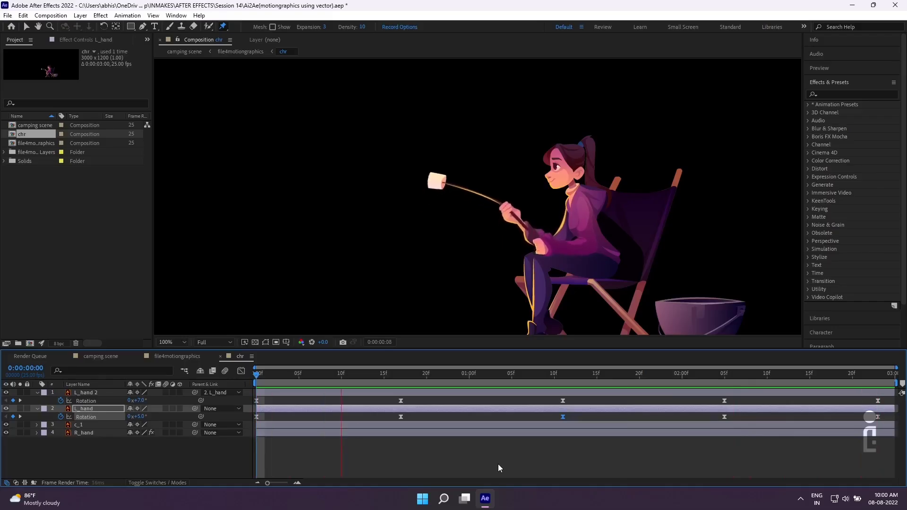
pyautogui.press('space')
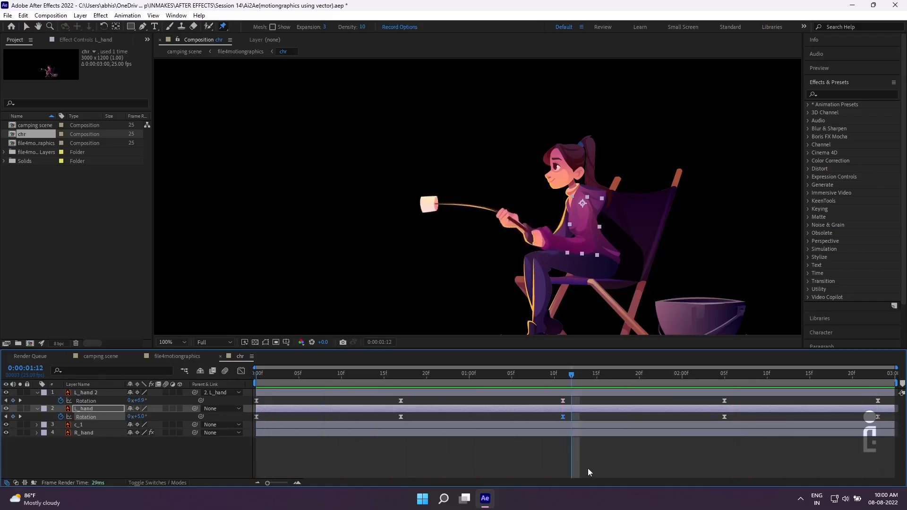
# Step: Undo the deletions and retiming of the rotation keyframes on both left-arm layers
pyautogui.moveTo(571, 375); pyautogui.dragTo(233, 384)
pyautogui.click(724, 401)
pyautogui.press('Delete')
pyautogui.click(724, 417)
pyautogui.press('Delete')
pyautogui.moveTo(400, 417); pyautogui.dragTo(358, 417)
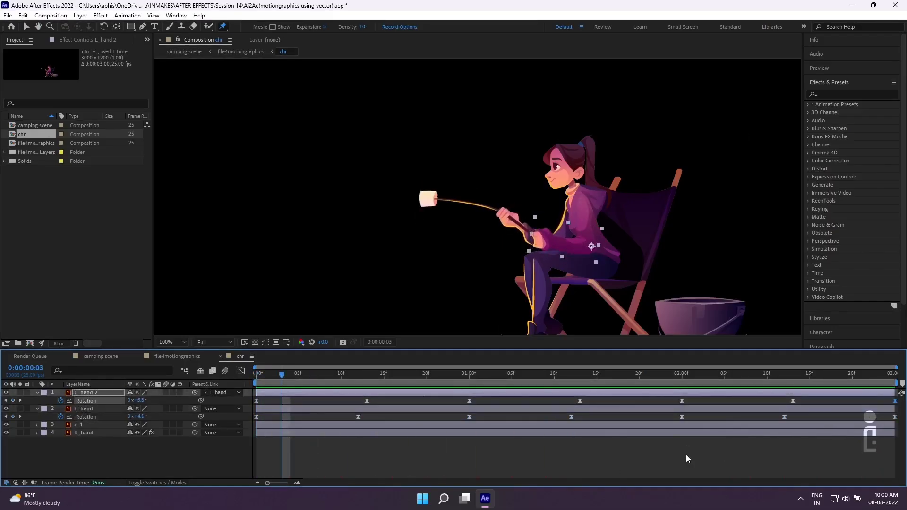
# Step: Switch to the Selection tool and delete the rotation keyframes from 0:02:00 onward on L_hand 2 and L_hand
pyautogui.click(687, 453)
pyautogui.press('v')
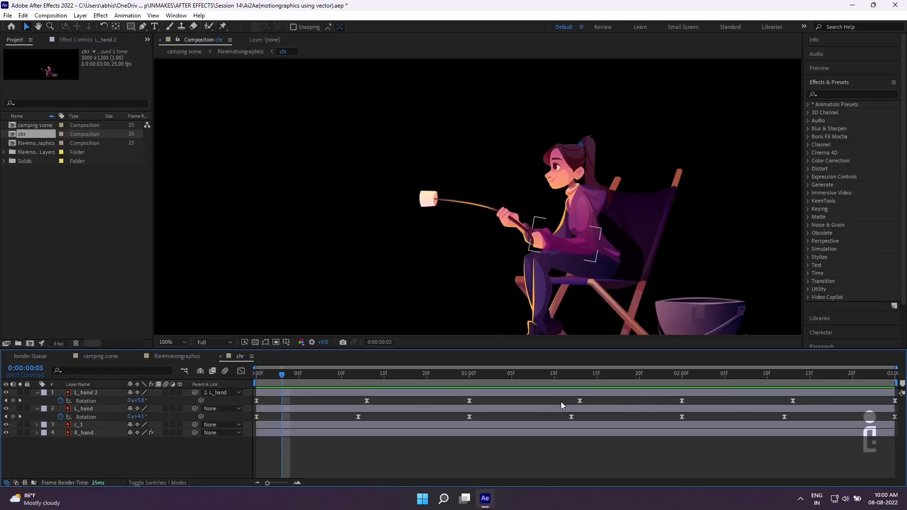
pyautogui.moveTo(900, 397); pyautogui.dragTo(674, 405)
pyautogui.press('Delete')
pyautogui.moveTo(900, 413); pyautogui.dragTo(675, 422)
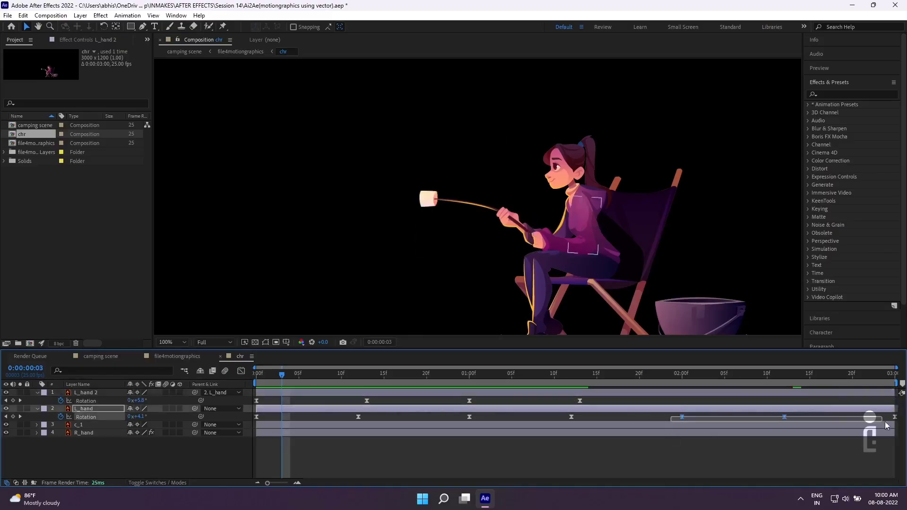
pyautogui.press('Delete')
# Step: Reduce both left-arm layers' rotation to three keyframes at 0:00:00, 0:01:00 and 0:02:00, and preview the swing
pyautogui.moveTo(726, 374); pyautogui.dragTo(573, 419)
pyautogui.press('Delete')
pyautogui.press('Delete')
pyautogui.moveTo(479, 395); pyautogui.dragTo(571, 403)
pyautogui.moveTo(344, 425); pyautogui.dragTo(477, 414)
pyautogui.moveTo(469, 417); pyautogui.dragTo(575, 420)
pyautogui.moveTo(580, 395); pyautogui.dragTo(685, 401)
pyautogui.hotkey('ctrl', 'z')
pyautogui.press('space')
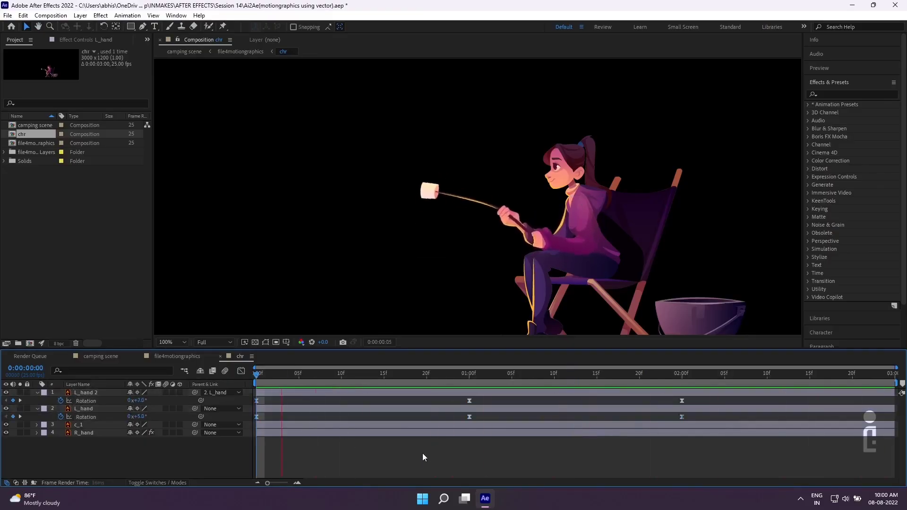
pyautogui.press('space')
# Step: Copy the first rotation keyframes of L_hand 2 and L_hand to 0:02:24, and preview the animation from the first frame
pyautogui.click(123, 394)
pyautogui.keyDown('shift'); pyautogui.click(420, 410); pyautogui.keyUp('shift')
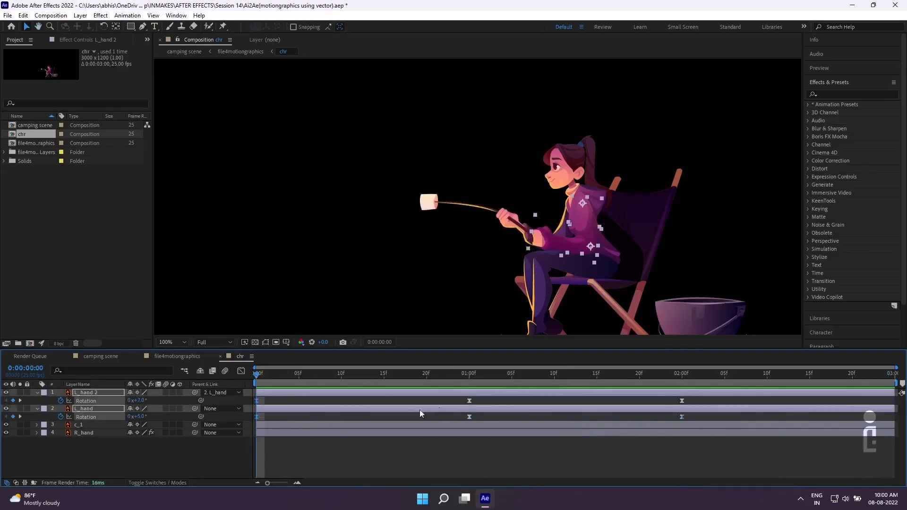
pyautogui.hotkey('ctrl', 'v')
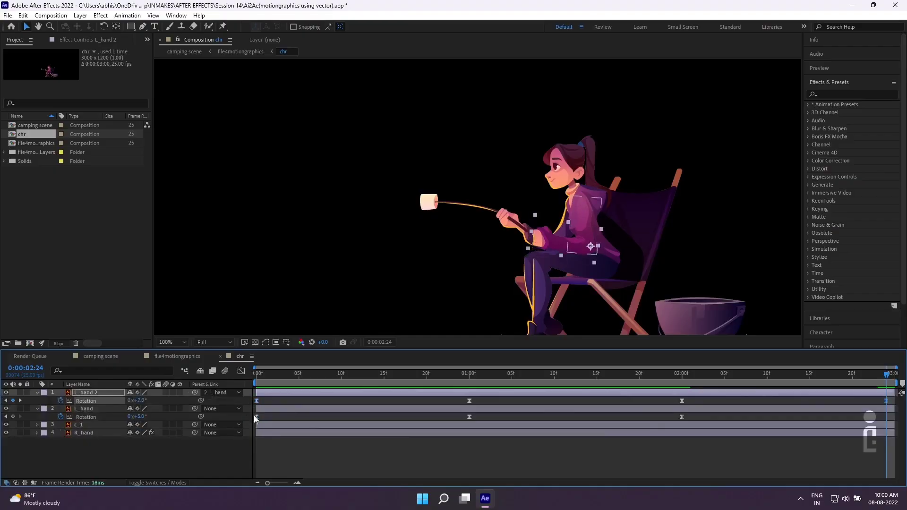
pyautogui.click(253, 416)
pyautogui.press('space')
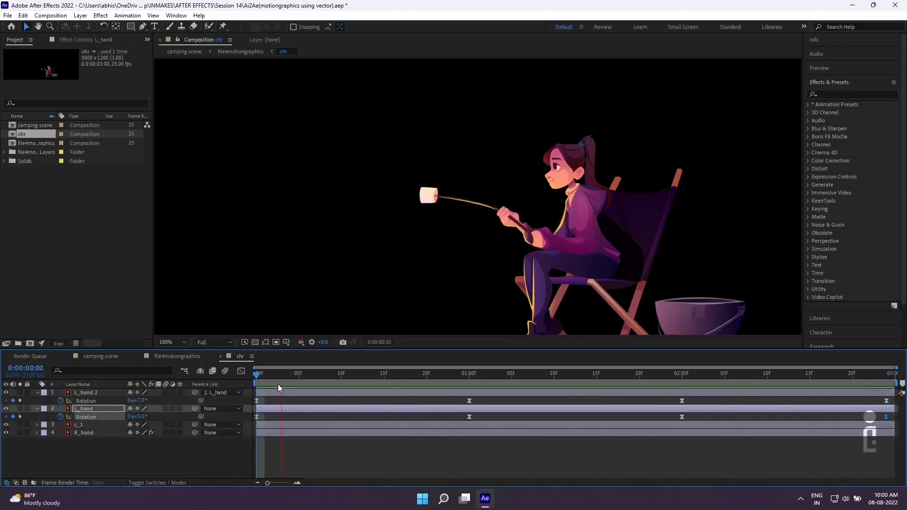
pyautogui.press('space')
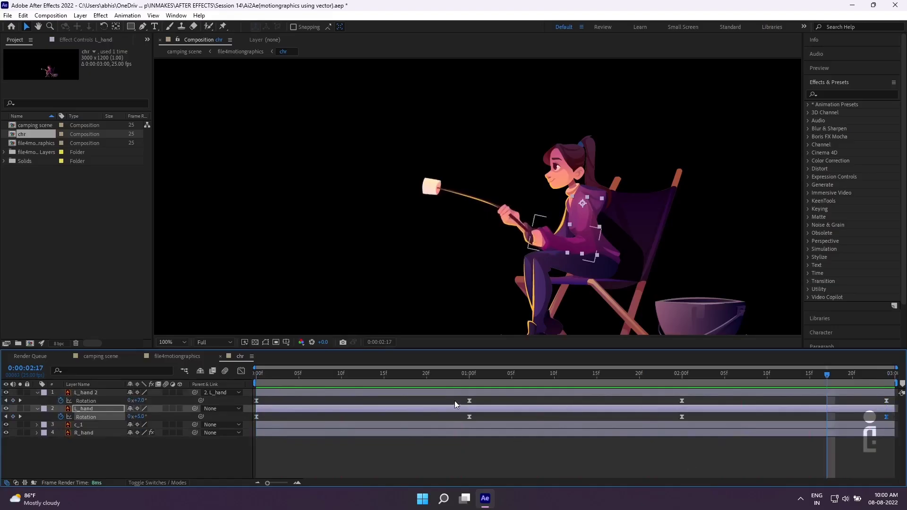
pyautogui.click(465, 449)
pyautogui.click(257, 374)
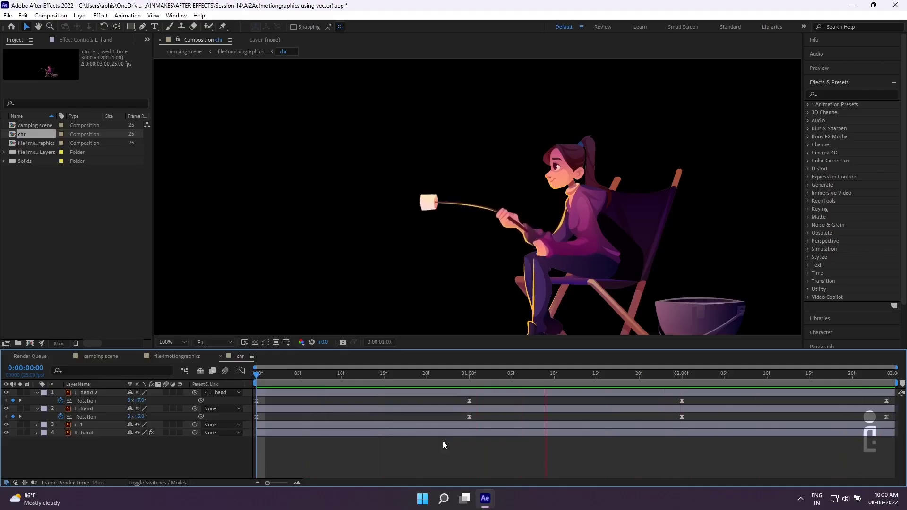
# Step: Reveal the R_hand layer's Puppet keyframes and delete those after 0:01:05 on Pins 2 to 5
pyautogui.click(38, 393)
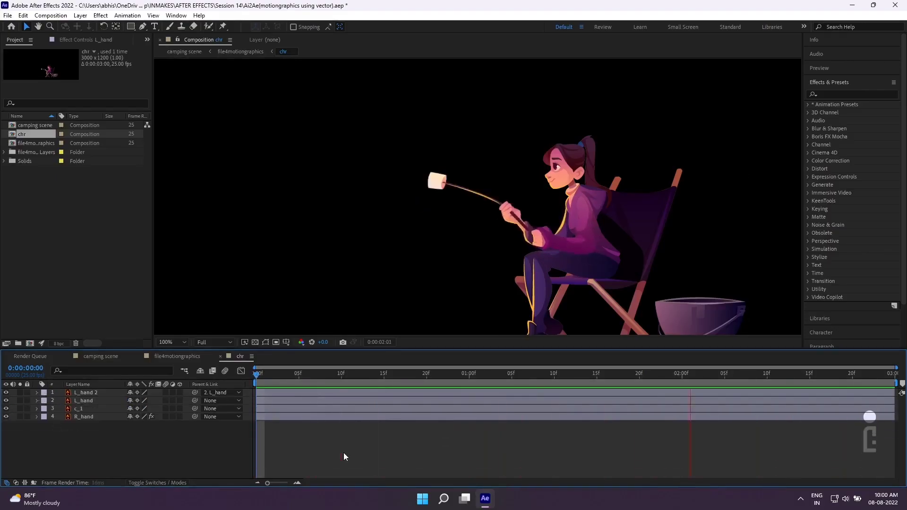
pyautogui.click(93, 416)
pyautogui.press('u')
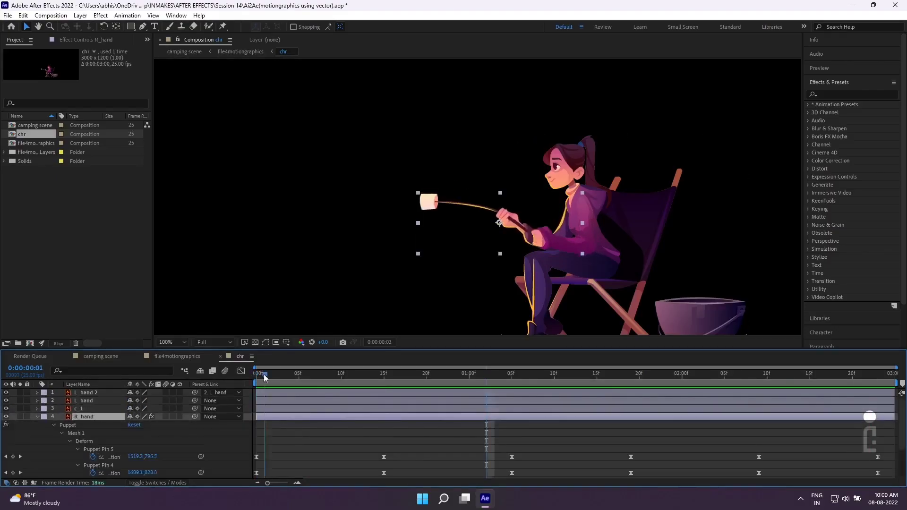
pyautogui.scroll(-2, 446, 443)
pyautogui.press('space')
pyautogui.moveTo(607, 400); pyautogui.dragTo(882, 465)
pyautogui.press('Delete')
# Step: Move the second keyframes of Puppet Pins 2 to 5 to 0:01:12 and the third to 0:02:24, and preview
pyautogui.moveTo(344, 399); pyautogui.dragTo(533, 464)
pyautogui.moveTo(512, 459); pyautogui.dragTo(674, 461)
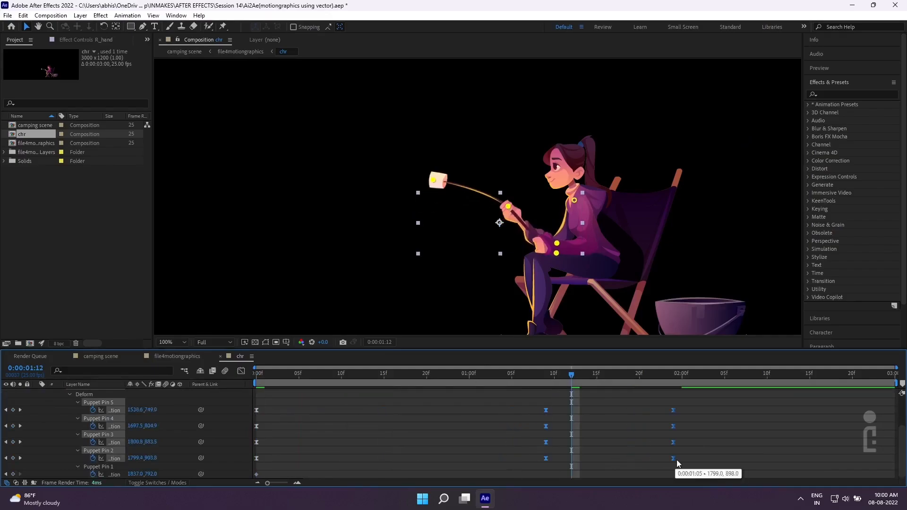
pyautogui.moveTo(650, 401); pyautogui.dragTo(690, 465)
pyautogui.moveTo(674, 459); pyautogui.dragTo(889, 448)
pyautogui.moveTo(528, 401); pyautogui.dragTo(560, 465)
pyautogui.moveTo(546, 458); pyautogui.dragTo(573, 461)
pyautogui.click(258, 373)
pyautogui.press('space')
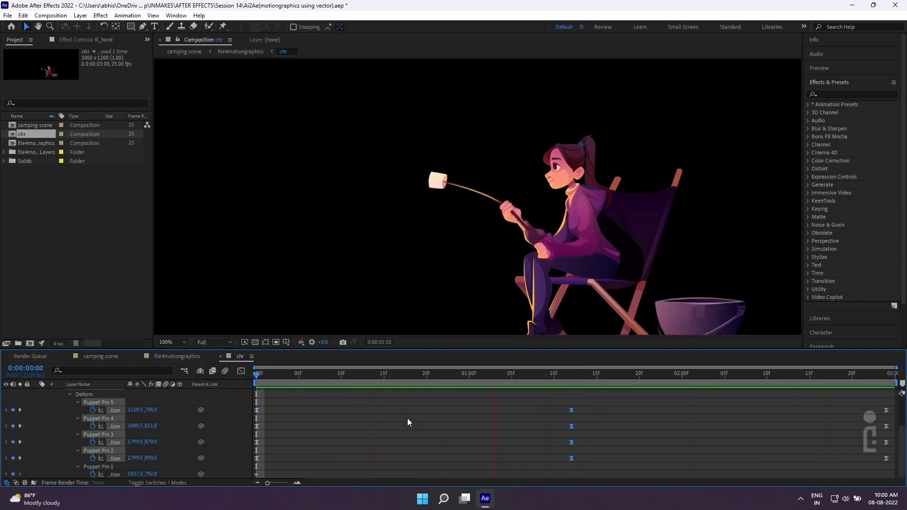
# Step: Shorten the speed handles on both sides of Puppet Pin 5's 0:01:12 keyframe in the Graph Editor and preview the motion
pyautogui.click(241, 371)
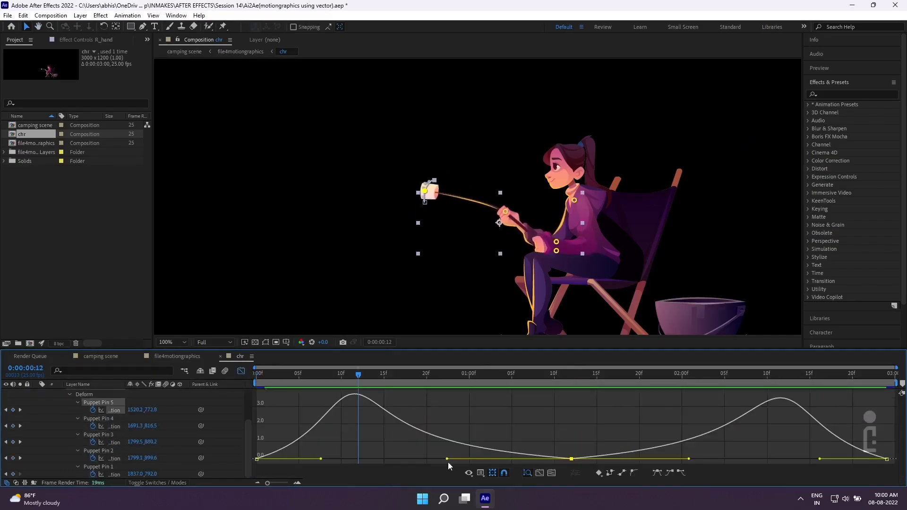
pyautogui.moveTo(690, 459); pyautogui.dragTo(654, 459)
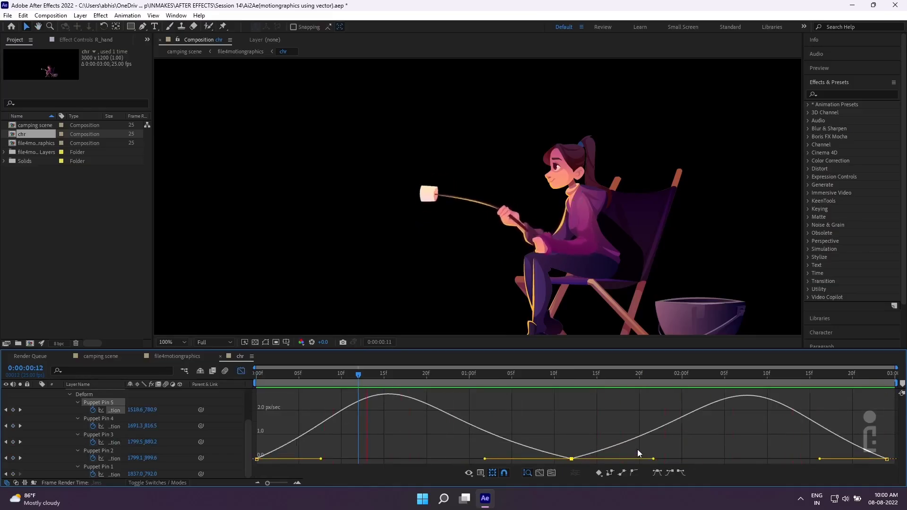
pyautogui.click(241, 371)
pyautogui.moveTo(893, 396); pyautogui.dragTo(592, 449)
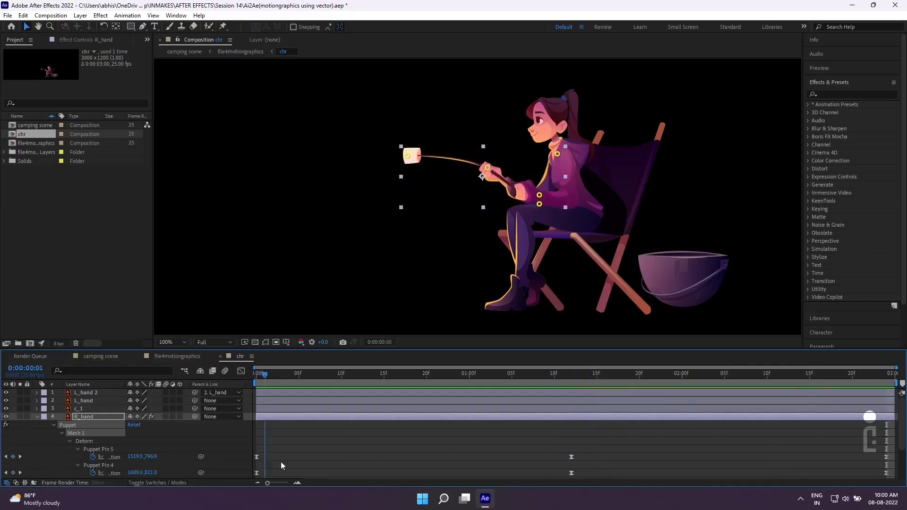
pyautogui.scroll(-3, 631, 448)
pyautogui.moveTo(531, 405); pyautogui.dragTo(601, 471)
pyautogui.click(601, 471)
pyautogui.scroll(3, 601, 471)
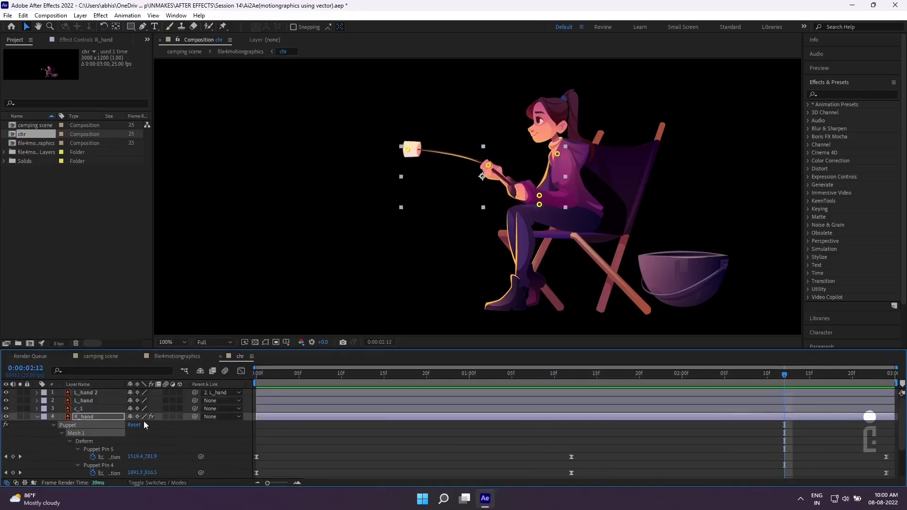
# Step: Reveal the rotation keyframes of L_hand 2 and L_hand and delete the 0:02:24 keyframe on each
pyautogui.click(37, 417)
pyautogui.click(82, 394)
pyautogui.keyDown('shift'); pyautogui.click(314, 403); pyautogui.keyUp('shift')
pyautogui.press('u')
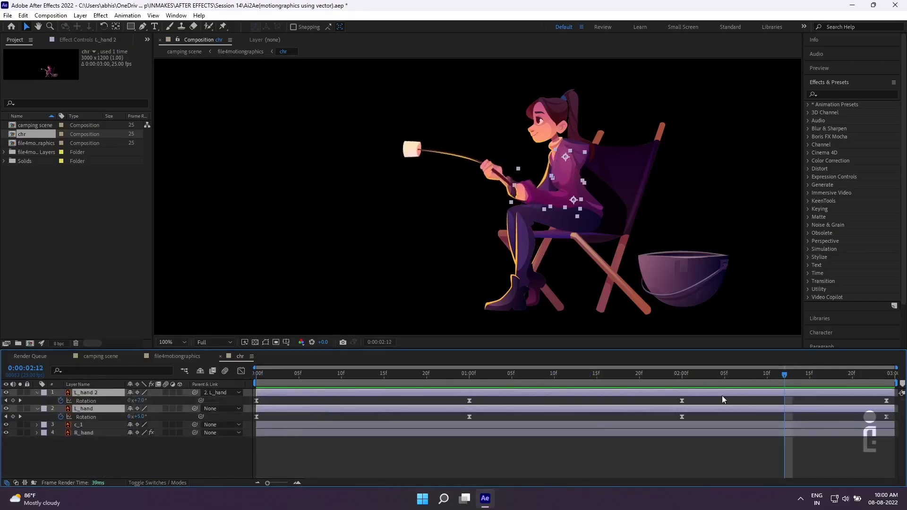
pyautogui.moveTo(723, 375); pyautogui.dragTo(887, 400)
pyautogui.click(888, 404)
pyautogui.click(887, 402)
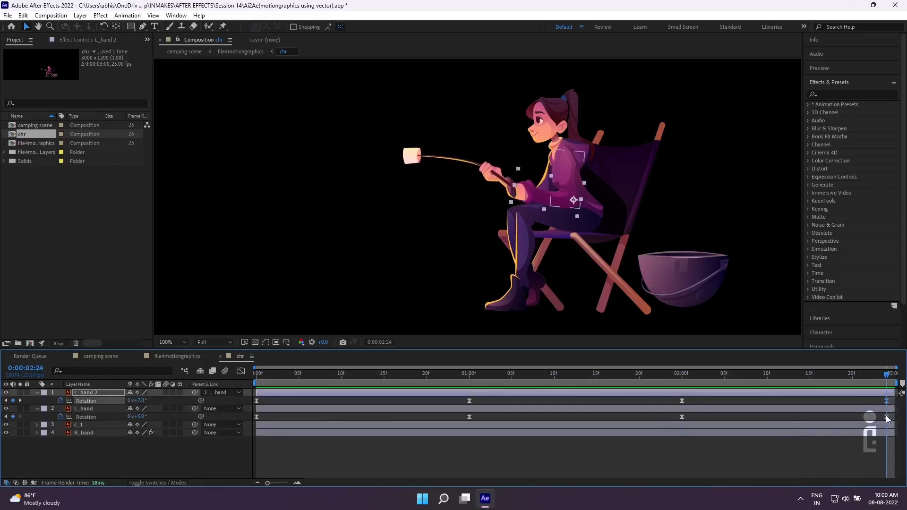
pyautogui.keyDown('shift'); pyautogui.click(887, 417); pyautogui.keyUp('shift')
pyautogui.press('Delete')
# Step: Move the second rotation keyframes of L_hand 2 and L_hand to 0:01:14 and the third to 0:02:24, and preview
pyautogui.moveTo(705, 399); pyautogui.dragTo(459, 405)
pyautogui.moveTo(469, 401); pyautogui.dragTo(590, 400)
pyautogui.click(695, 418)
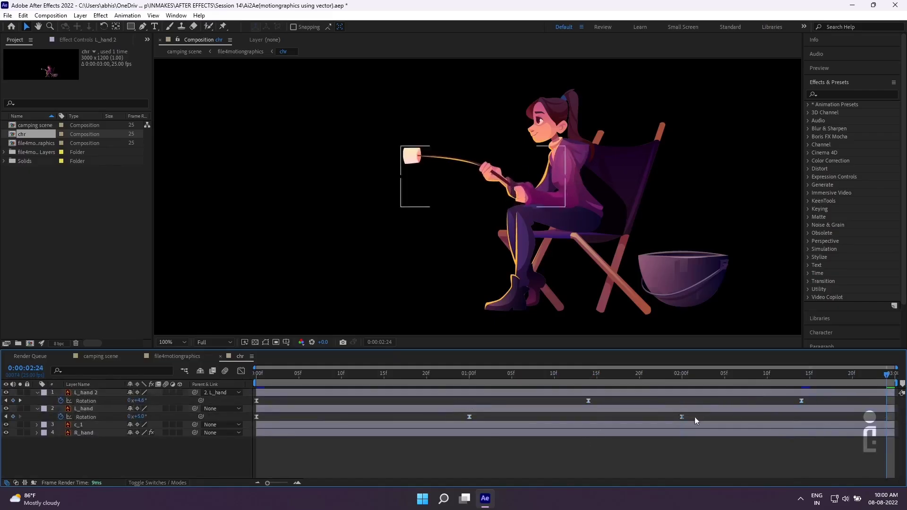
pyautogui.moveTo(802, 401); pyautogui.dragTo(888, 402)
pyautogui.moveTo(470, 417); pyautogui.dragTo(567, 414)
pyautogui.moveTo(831, 415); pyautogui.dragTo(886, 417)
pyautogui.press('space')
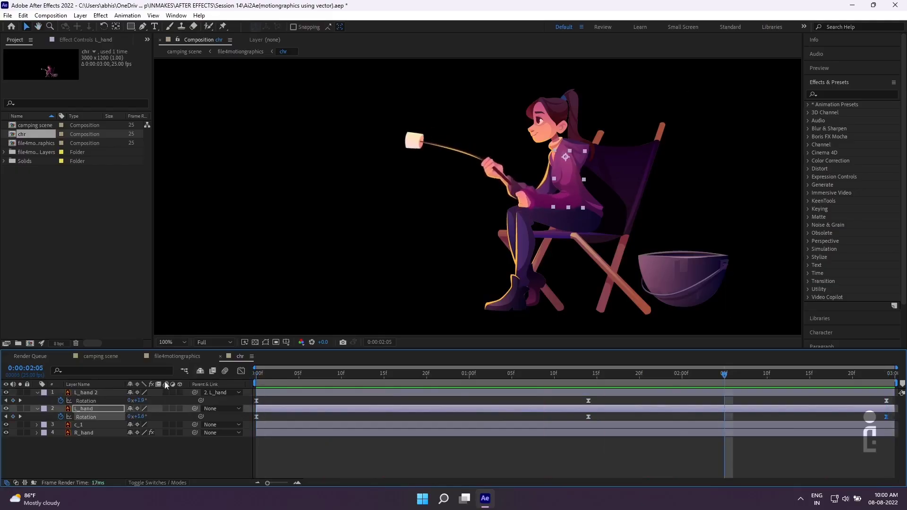
# Step: Collapse the left-arm layers, preview the character's animation from the first frame, and open the file4motiongraphics composition
pyautogui.click(37, 393)
pyautogui.click(37, 401)
pyautogui.click(61, 440)
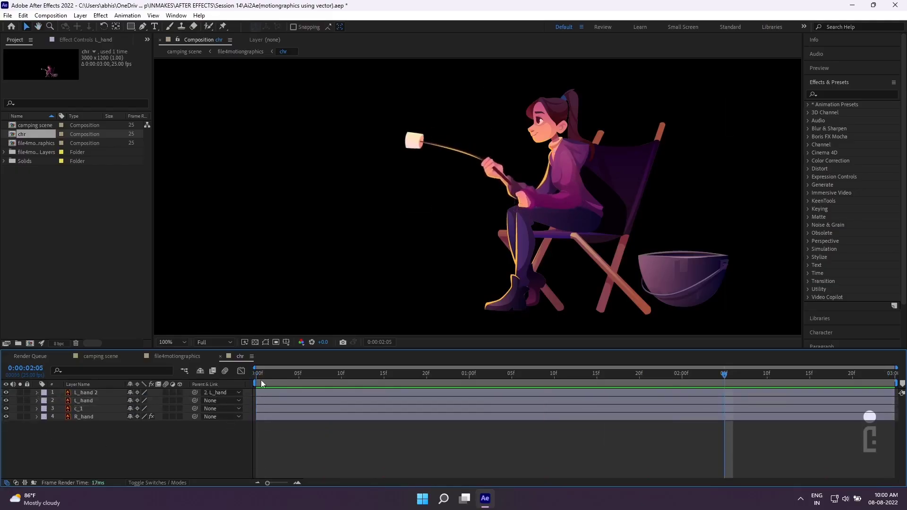
pyautogui.click(261, 380)
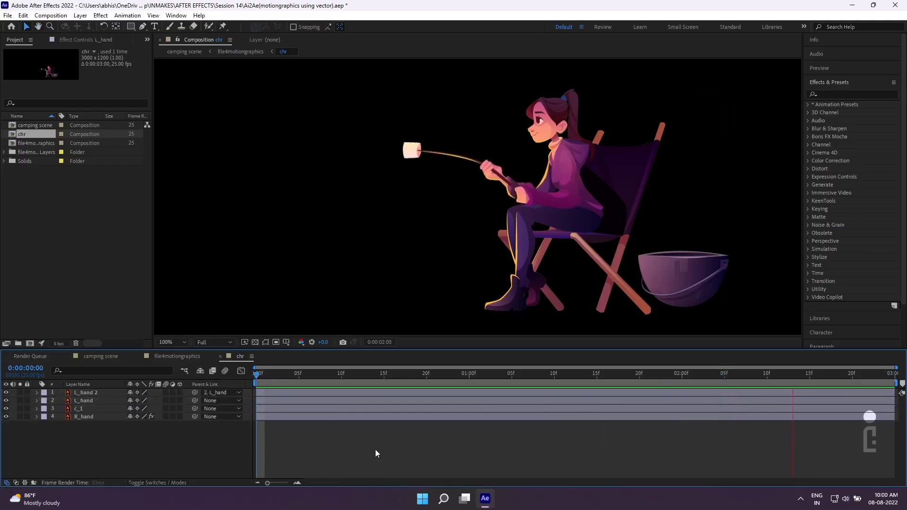
pyautogui.press('space')
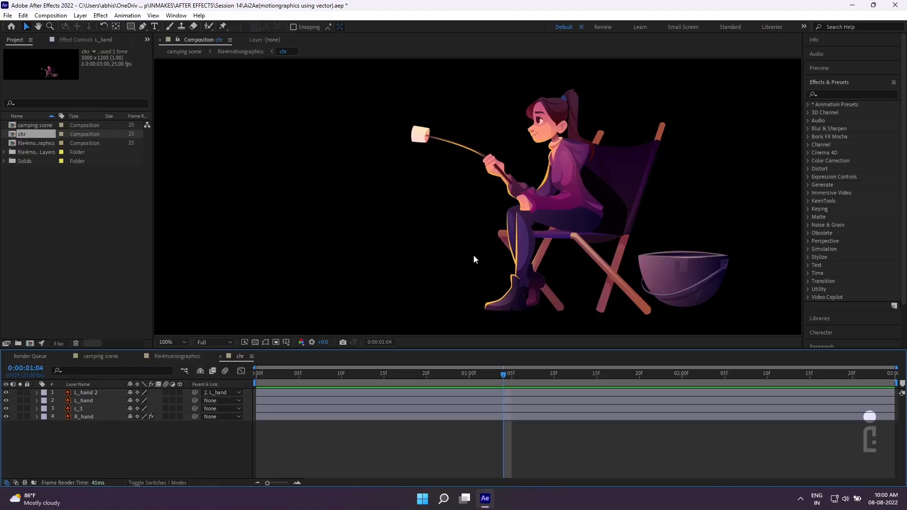
pyautogui.press('Home')
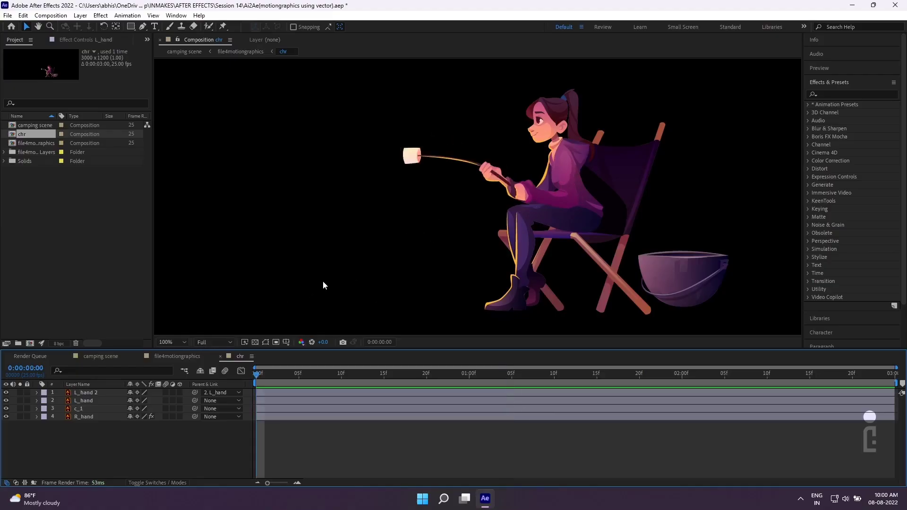
pyautogui.click(179, 357)
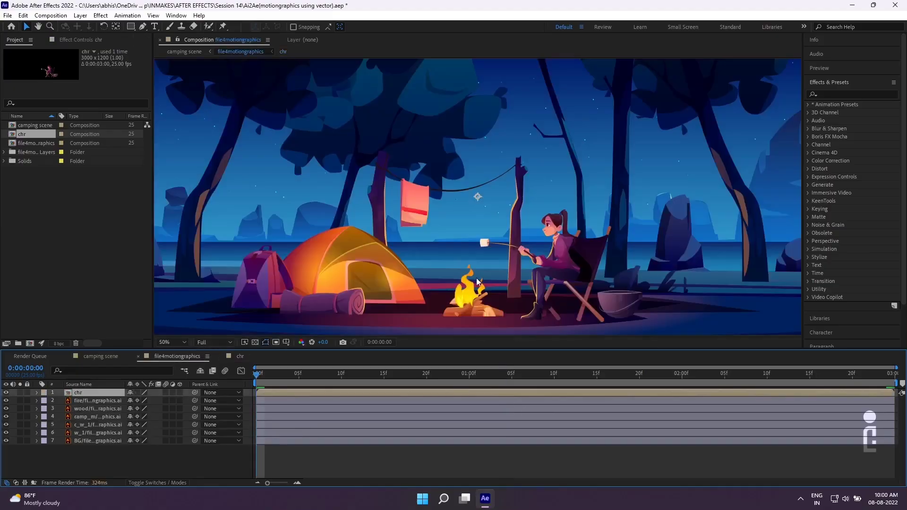
# Step: Preview the camping scene and hide the fire artwork layer
pyautogui.press('space')
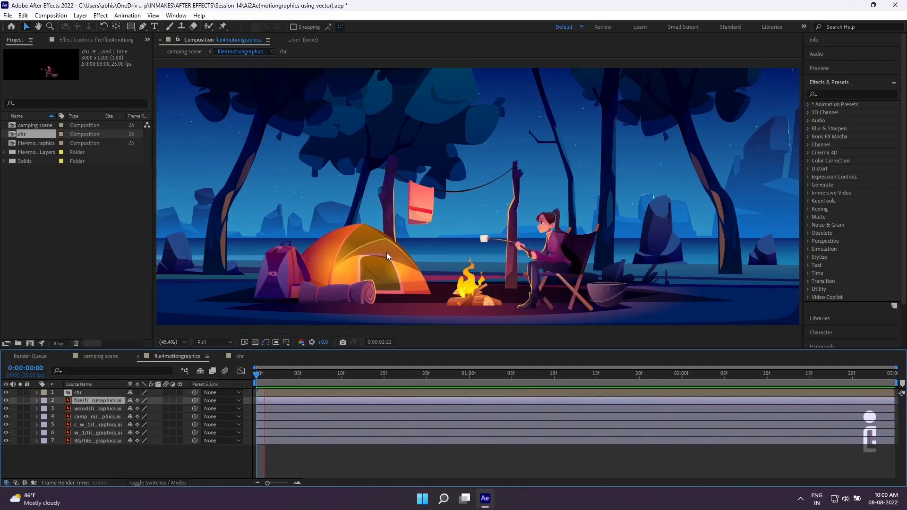
pyautogui.press('space')
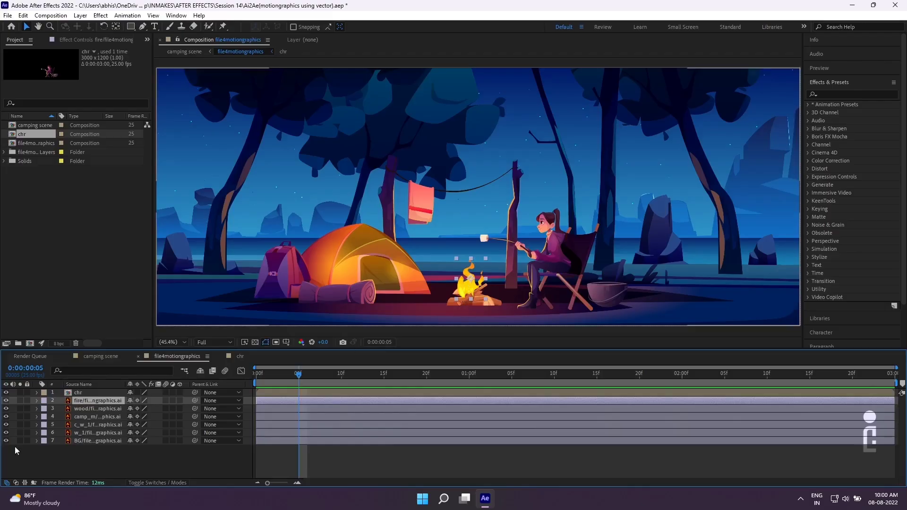
pyautogui.click(6, 401)
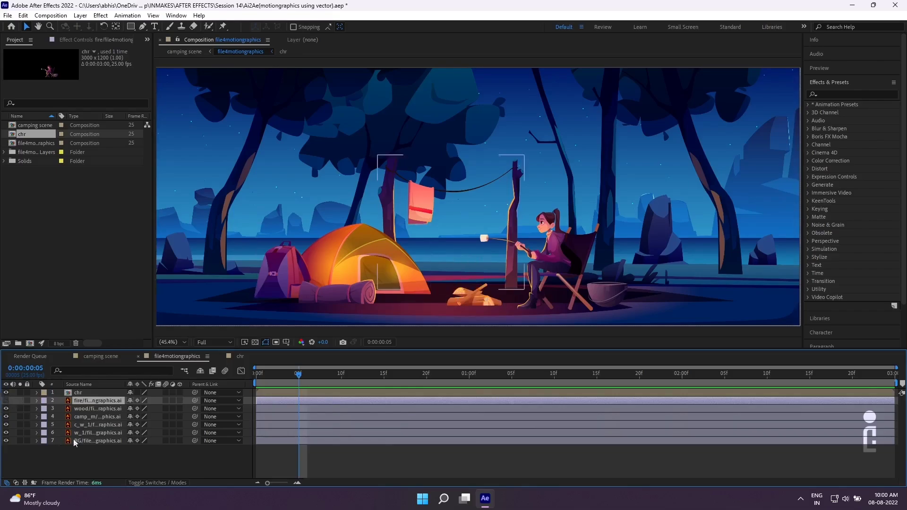
pyautogui.click(118, 469)
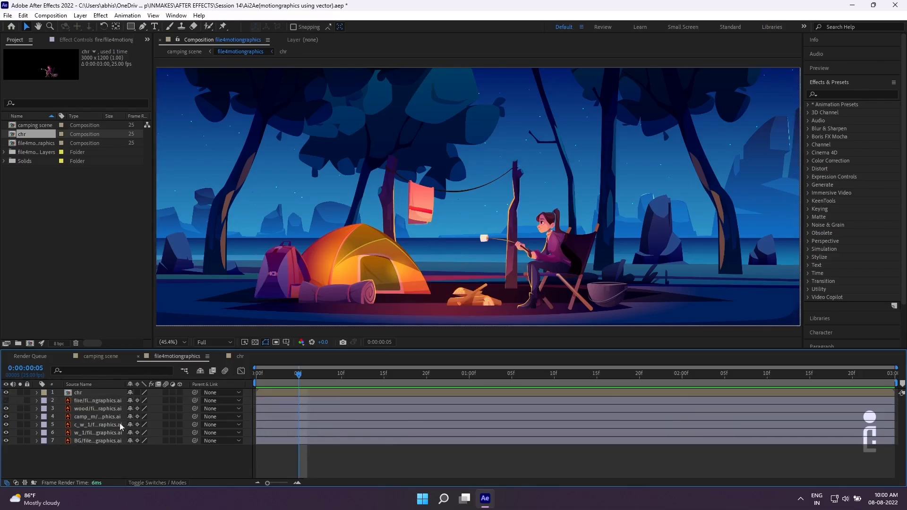
# Step: Create a new composition named fire, 1080 x 1080 px, without a locked aspect ratio
pyautogui.click(50, 15)
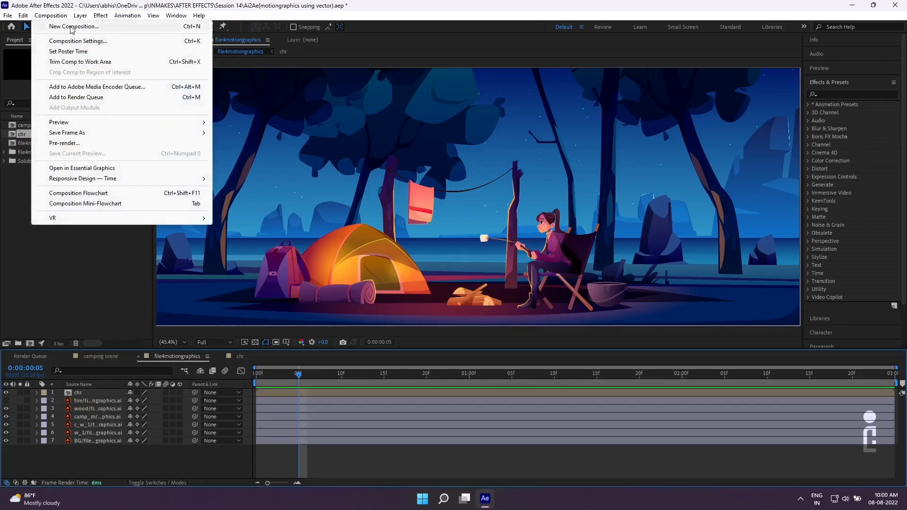
pyautogui.click(71, 41)
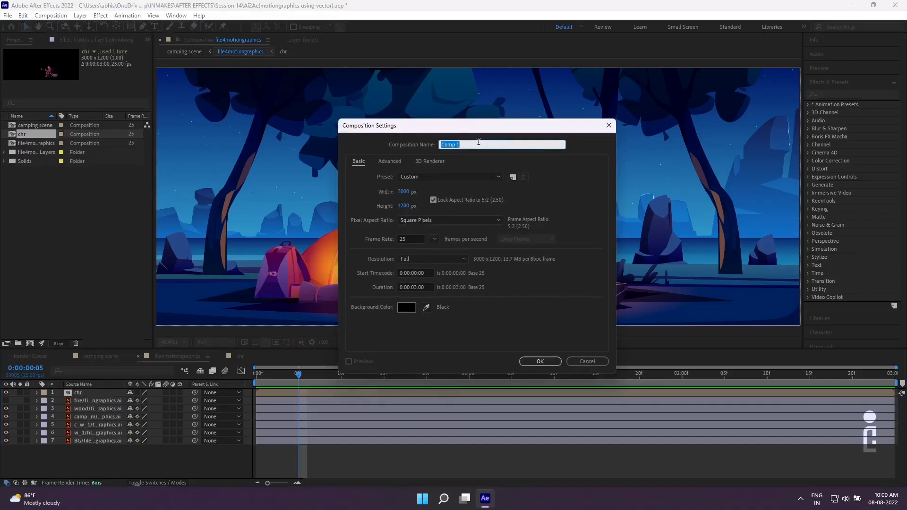
pyautogui.write('fire')
pyautogui.click(403, 192)
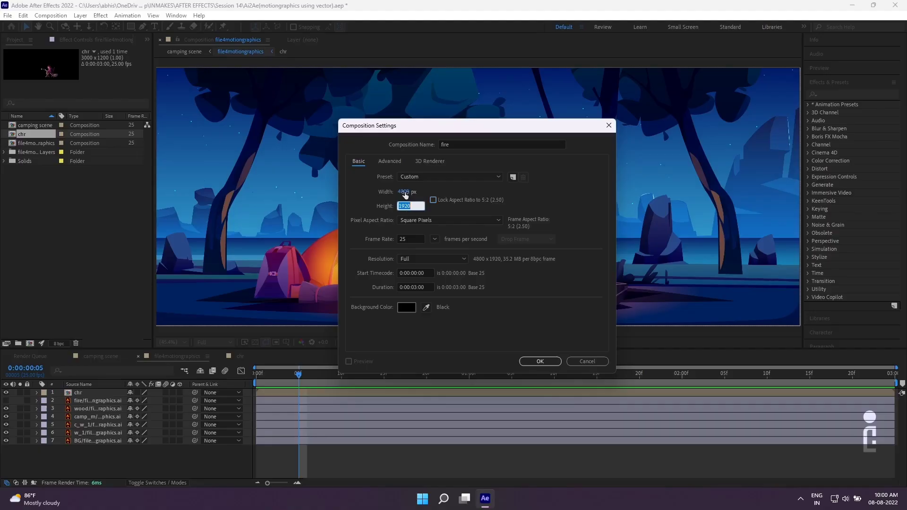
pyautogui.write('10801080')
pyautogui.click(531, 359)
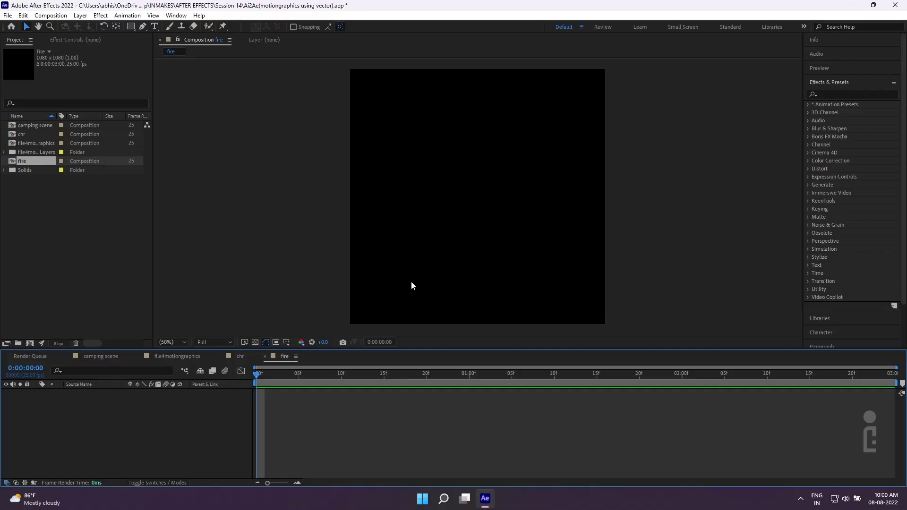
# Step: Draw a tall yellow teardrop flame with a pointed tip and rounded base in the middle of the composition using the Pen tool
pyautogui.click(143, 27)
pyautogui.click(476, 279)
pyautogui.moveTo(477, 161); pyautogui.dragTo(511, 48)
pyautogui.moveTo(477, 280); pyautogui.dragTo(462, 280)
pyautogui.scroll(-2, 494, 123)
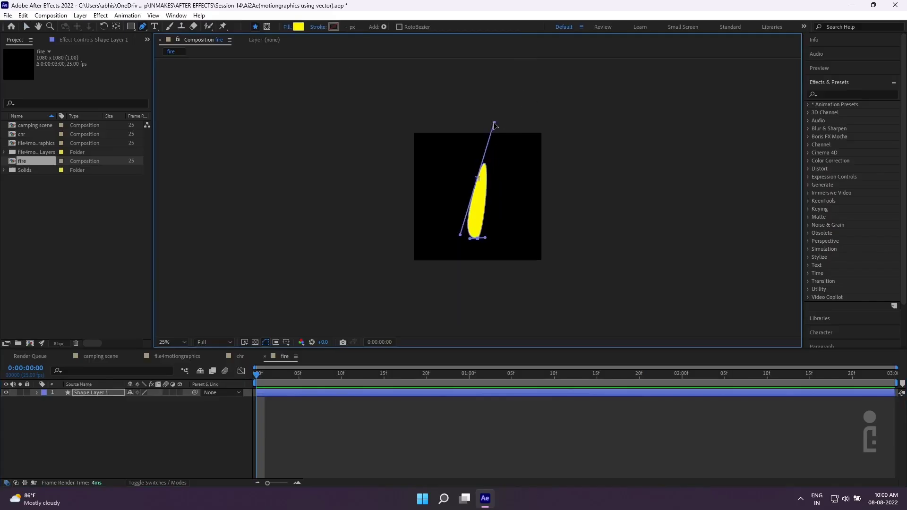
pyautogui.moveTo(494, 123); pyautogui.dragTo(492, 235)
pyautogui.scroll(2, 492, 235)
pyautogui.press('v')
pyautogui.moveTo(477, 162); pyautogui.dragTo(477, 134)
pyautogui.moveTo(462, 281); pyautogui.dragTo(457, 280)
pyautogui.click(187, 444)
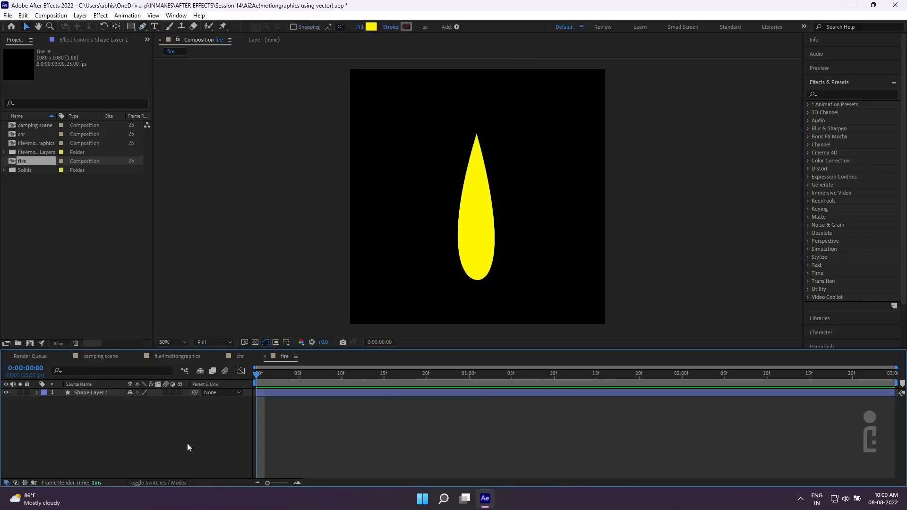
# Step: Find the Wave Warp effect, apply it to the teardrop shape layer, and preview the motion
pyautogui.click(97, 393)
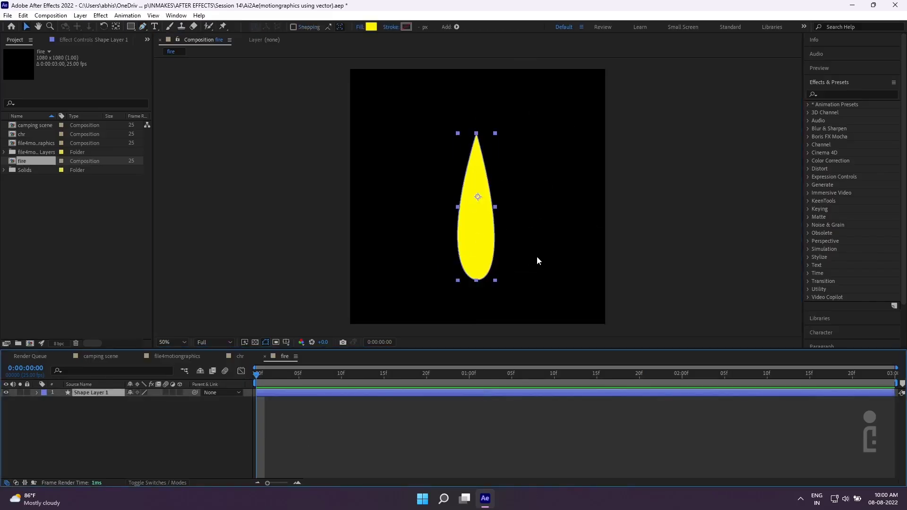
pyautogui.click(833, 94)
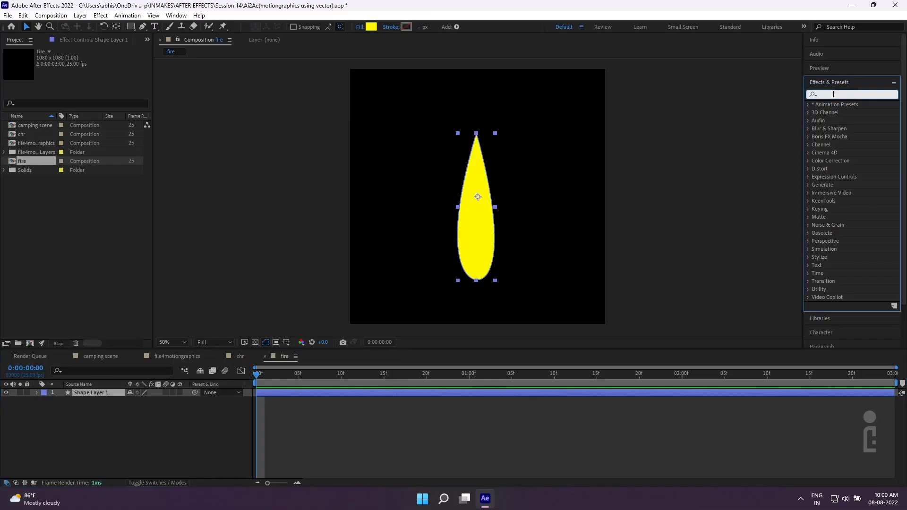
pyautogui.write('wave')
pyautogui.moveTo(838, 112); pyautogui.dragTo(483, 235)
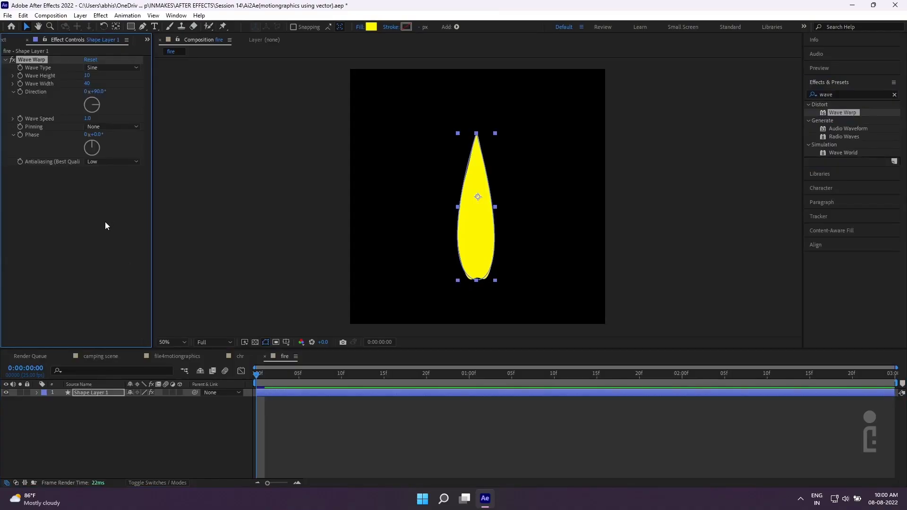
pyautogui.press('space')
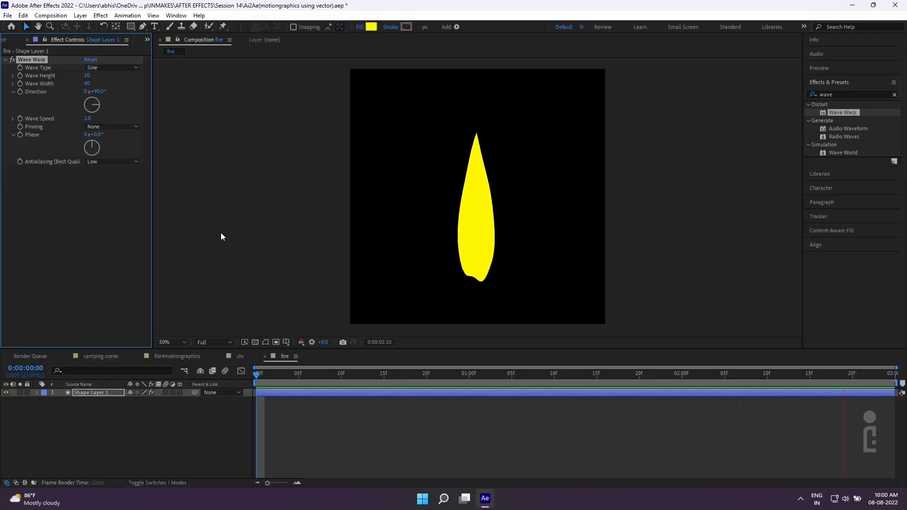
pyautogui.press('space')
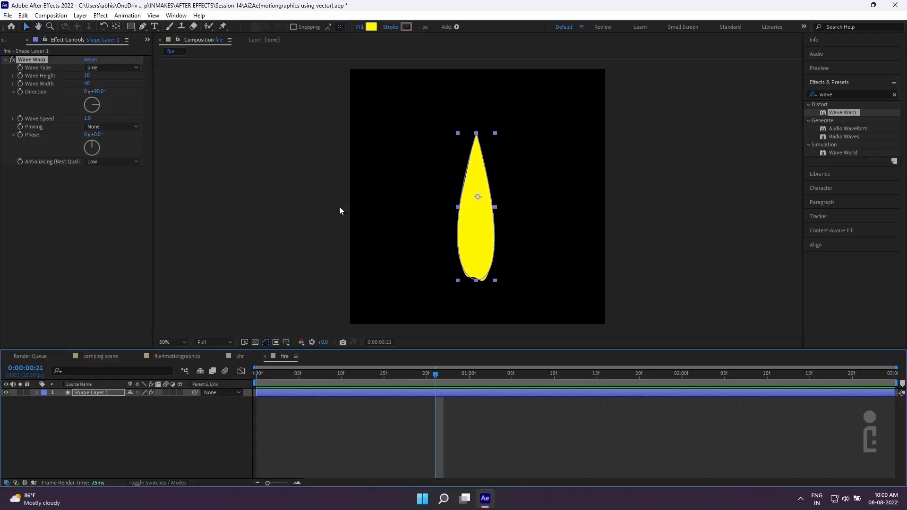
# Step: Set the flame's Wave Warp direction to 0°
pyautogui.moveTo(93, 97); pyautogui.dragTo(94, 101)
pyautogui.click(97, 92)
pyautogui.write('0')
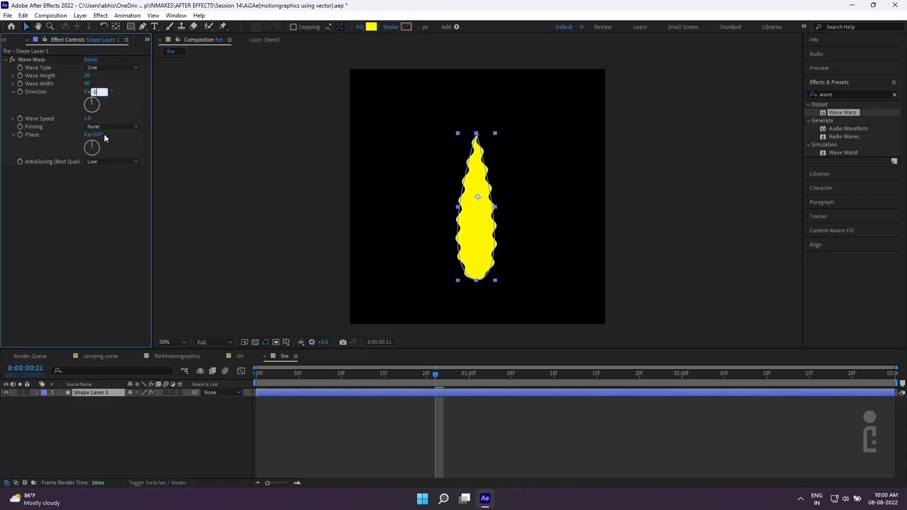
pyautogui.click(127, 110)
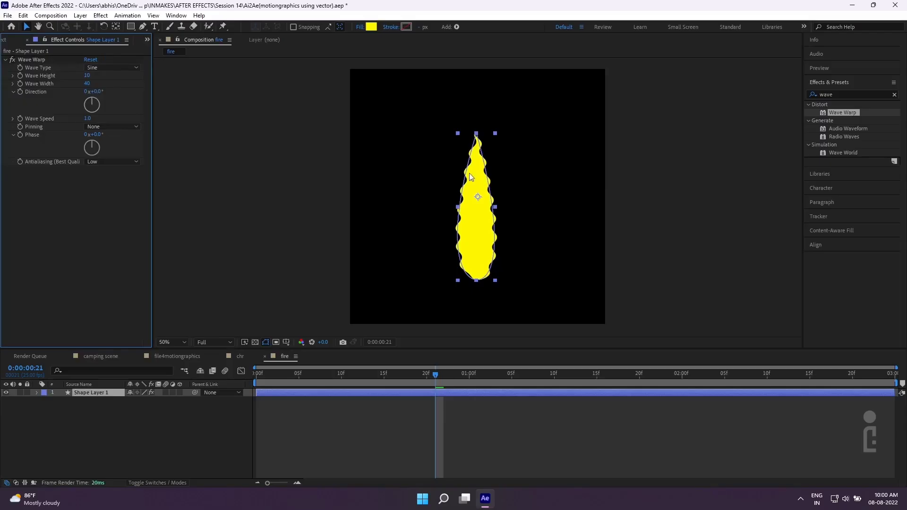
# Step: Widen the flame's Wave Warp waves, setting the wave width to 160
pyautogui.click(88, 83)
pyautogui.write('55')
pyautogui.press('Return')
pyautogui.moveTo(158, 80); pyautogui.dragTo(398, 81)
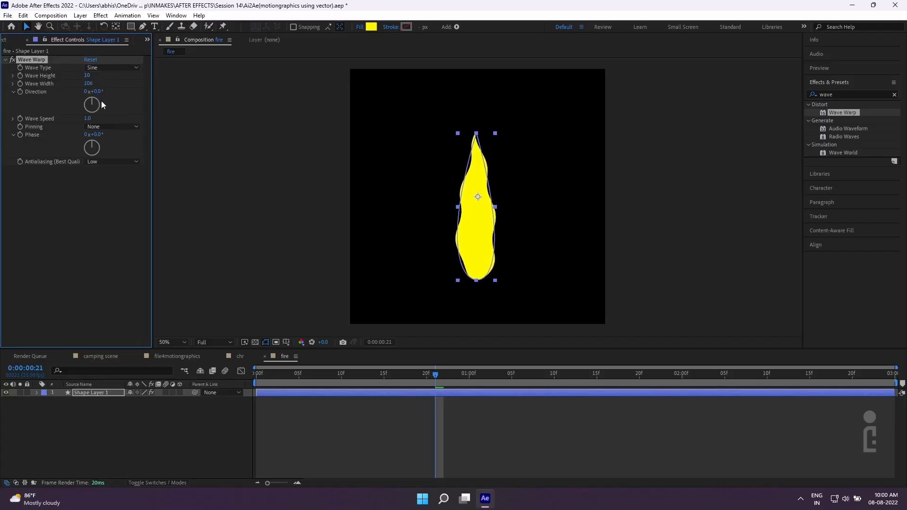
pyautogui.click(91, 83)
pyautogui.write('160')
pyautogui.click(112, 211)
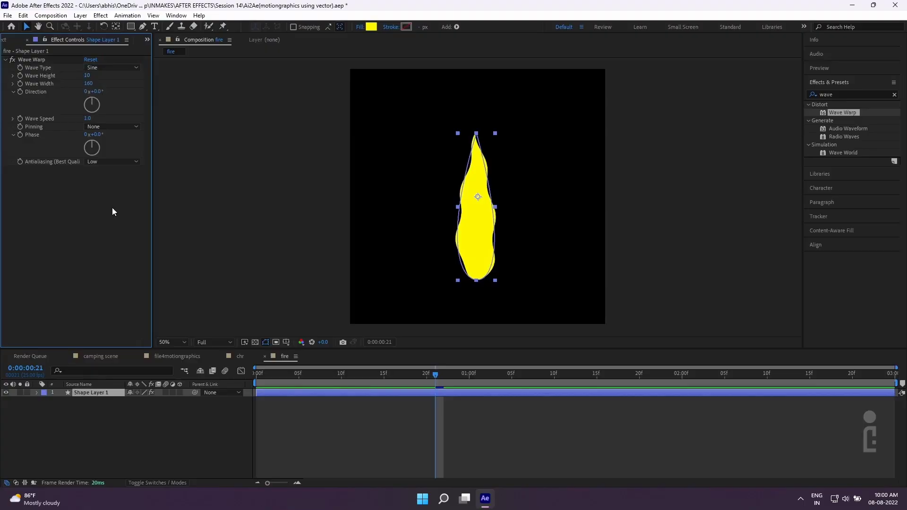
# Step: Set the flame's Wave Warp height to 19, preview it from the first frame, and look through the wave types
pyautogui.click(88, 75)
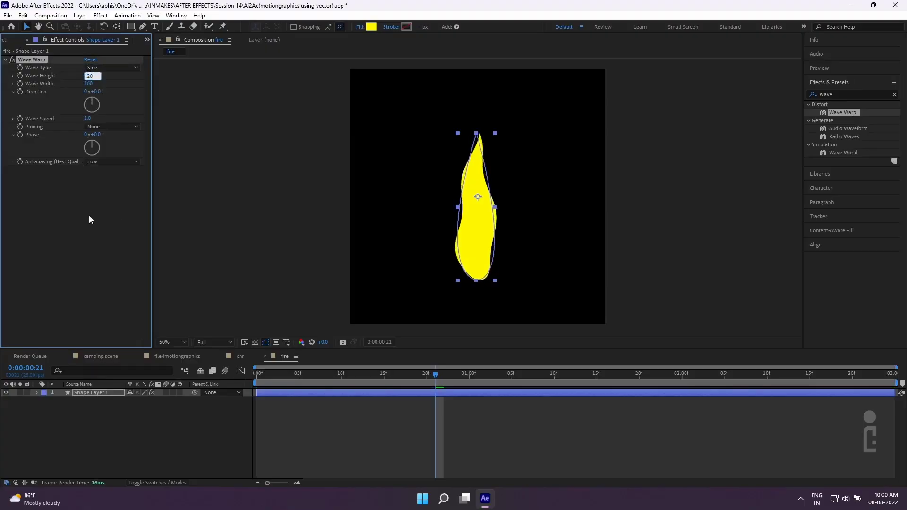
pyautogui.click(89, 215)
pyautogui.click(246, 383)
pyautogui.press('space')
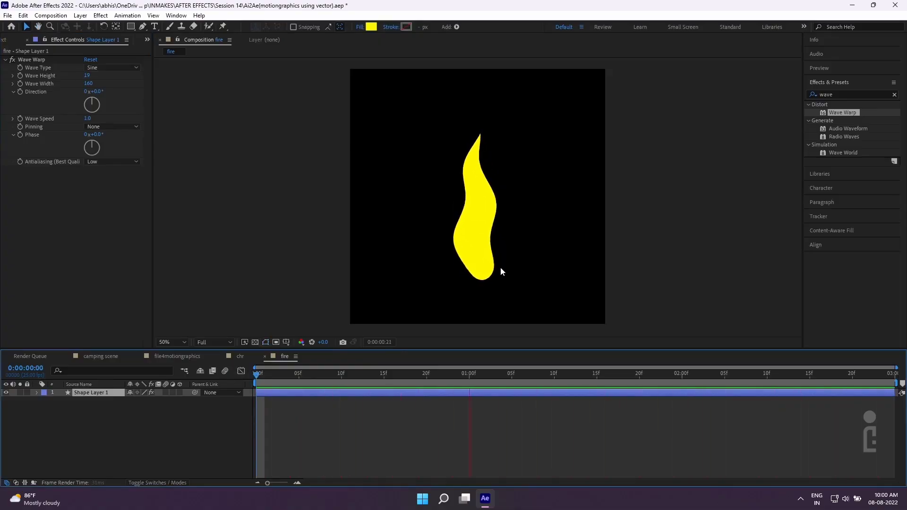
pyautogui.press('space')
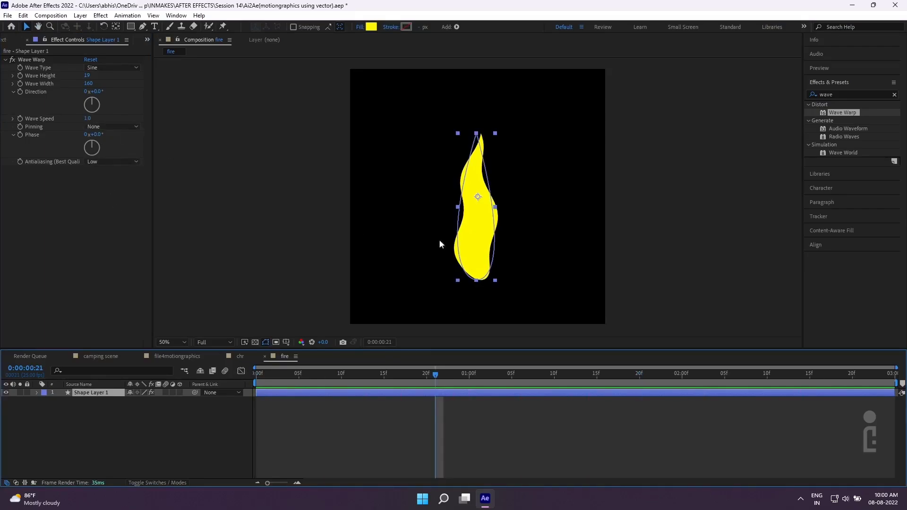
pyautogui.click(120, 67)
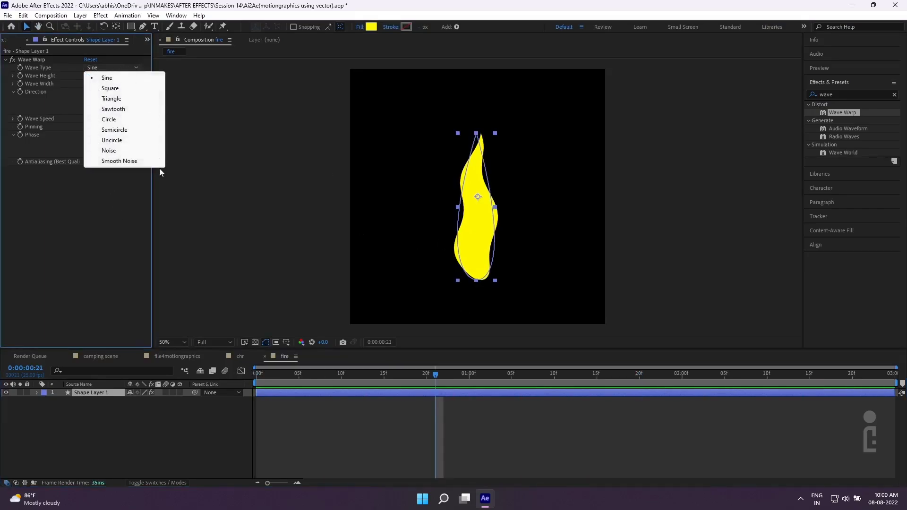
pyautogui.click(96, 225)
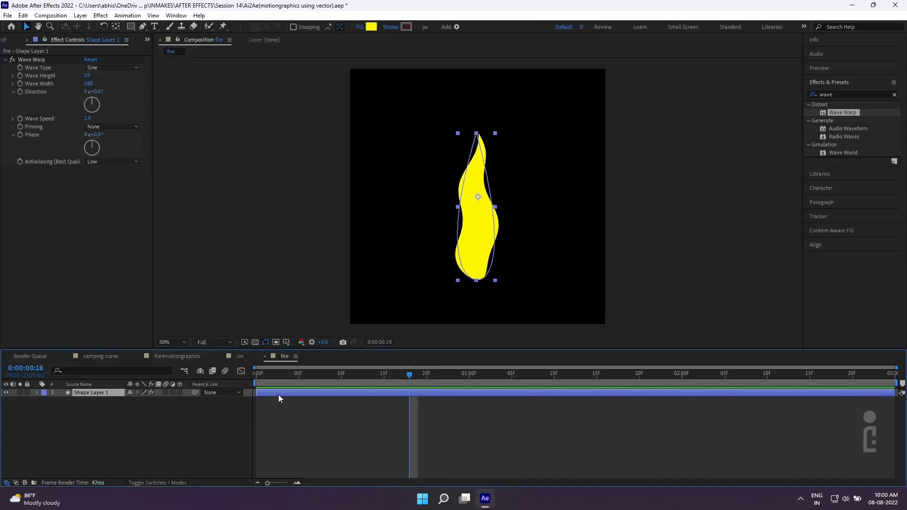
# Step: Duplicate the flame shape layer, then stretch the copy taller, narrow it to a thin strip and align its base with the original
pyautogui.hotkey('ctrl', 'd')
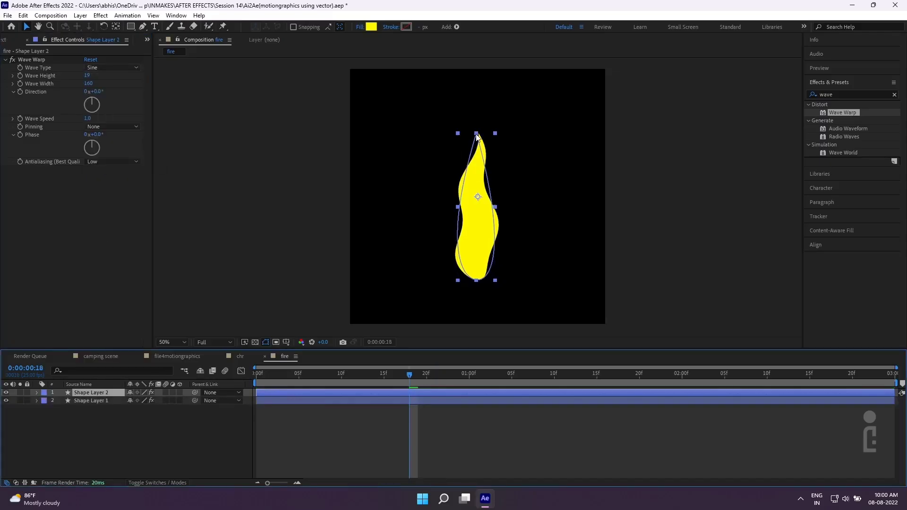
pyautogui.moveTo(476, 137); pyautogui.dragTo(478, 106)
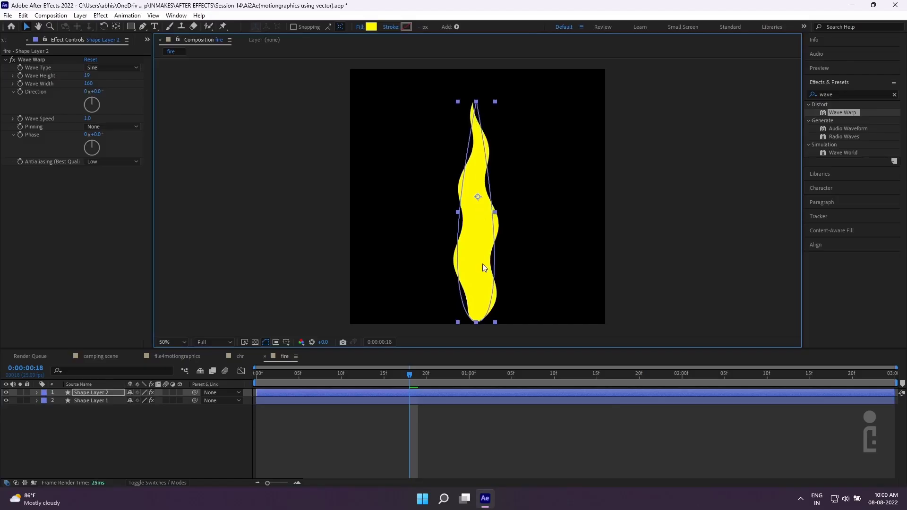
pyautogui.moveTo(482, 264); pyautogui.dragTo(480, 229)
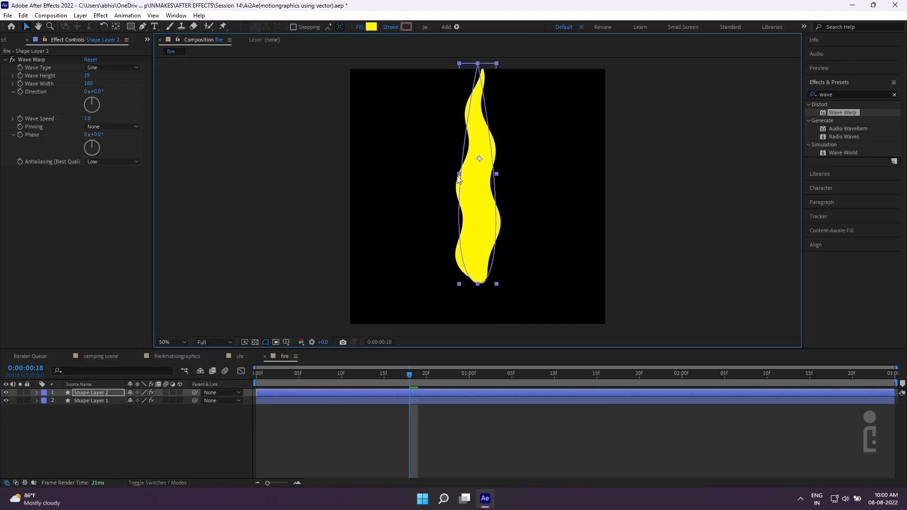
pyautogui.moveTo(460, 174); pyautogui.dragTo(470, 173)
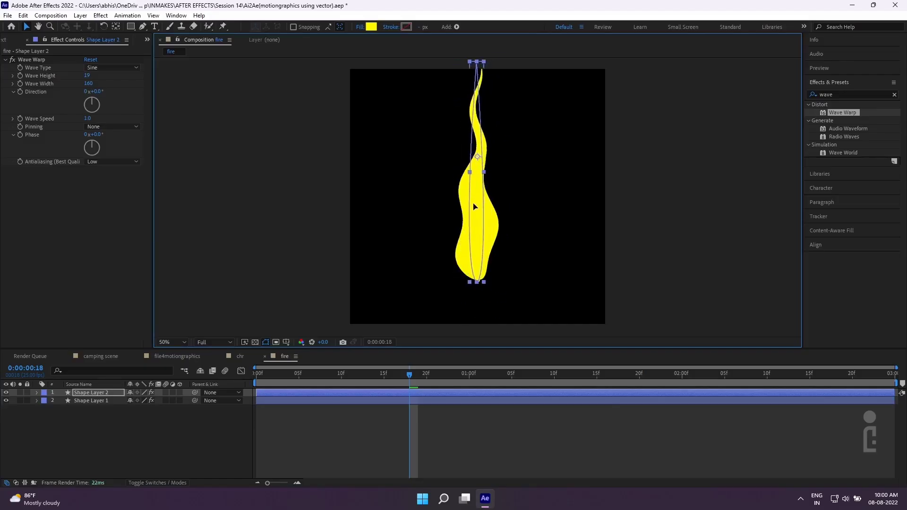
pyautogui.moveTo(474, 207); pyautogui.dragTo(473, 204)
# Step: Set the thin flame's Wave Warp height to -19, lower it slightly below the wide flame's base, and preview from the first frame
pyautogui.click(86, 76)
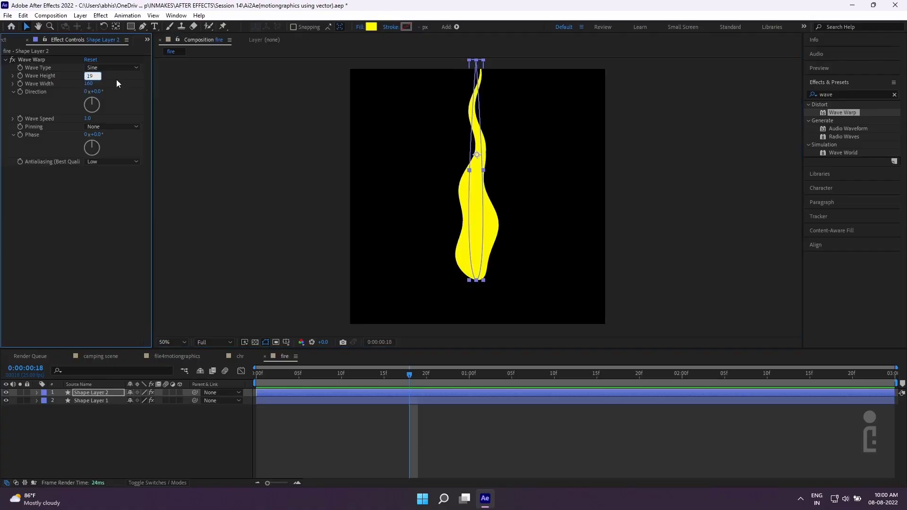
pyautogui.write('-')
pyautogui.click(67, 211)
pyautogui.moveTo(483, 185); pyautogui.dragTo(481, 206)
pyautogui.click(329, 429)
pyautogui.click(259, 373)
pyautogui.press('space')
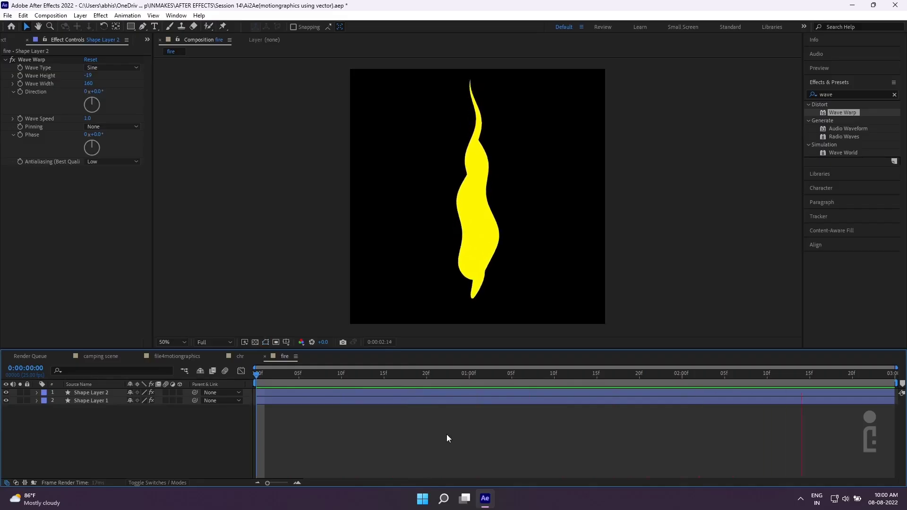
pyautogui.press('space')
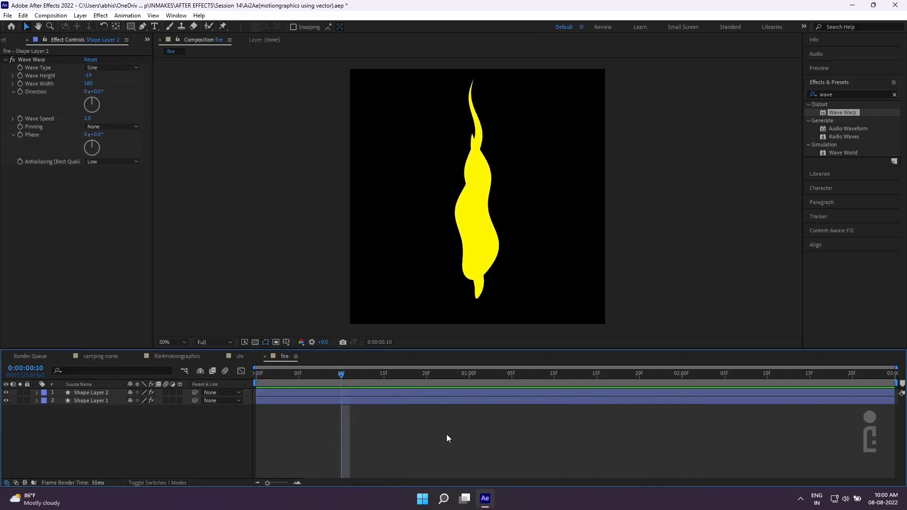
# Step: Set Shape Layer 1's track matte to Alpha with the thin flame above as the matte, and preview the result
pyautogui.click(182, 482)
pyautogui.click(175, 400)
pyautogui.click(192, 427)
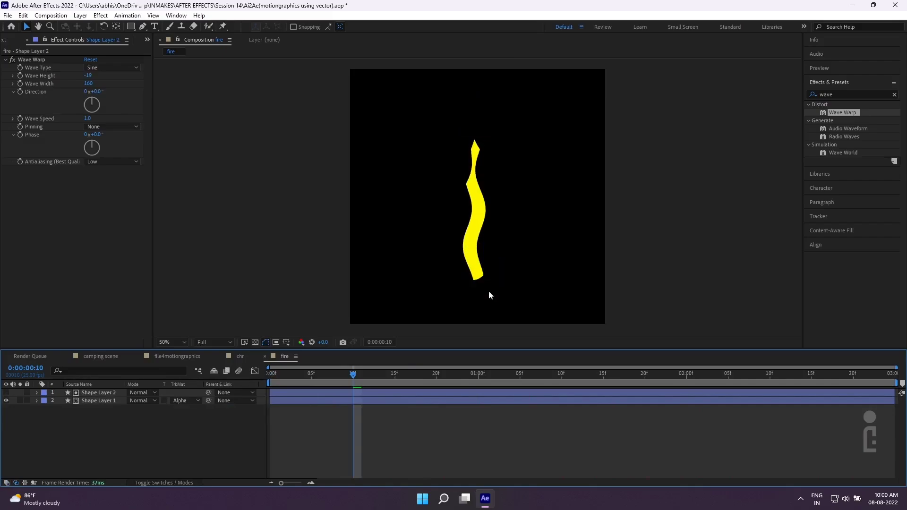
pyautogui.click(279, 375)
pyautogui.moveTo(279, 374); pyautogui.dragTo(270, 375)
pyautogui.press('space')
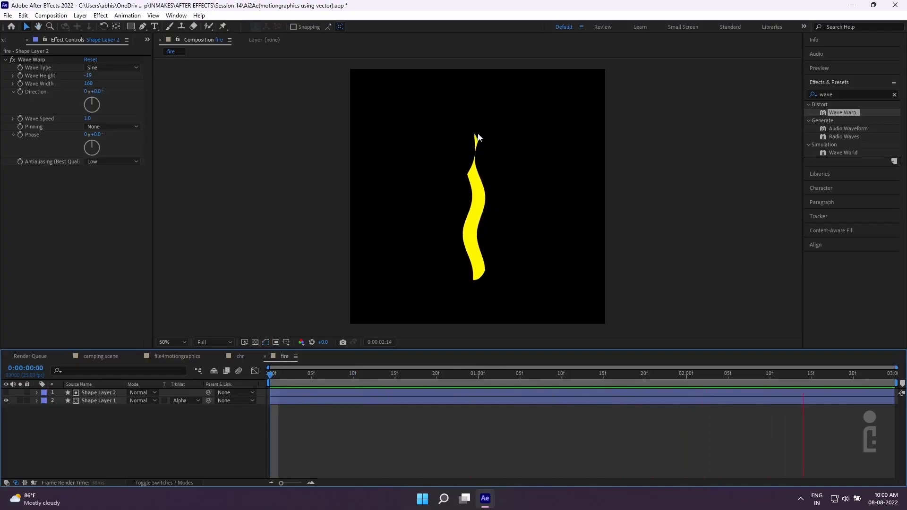
pyautogui.moveTo(472, 375); pyautogui.dragTo(428, 375)
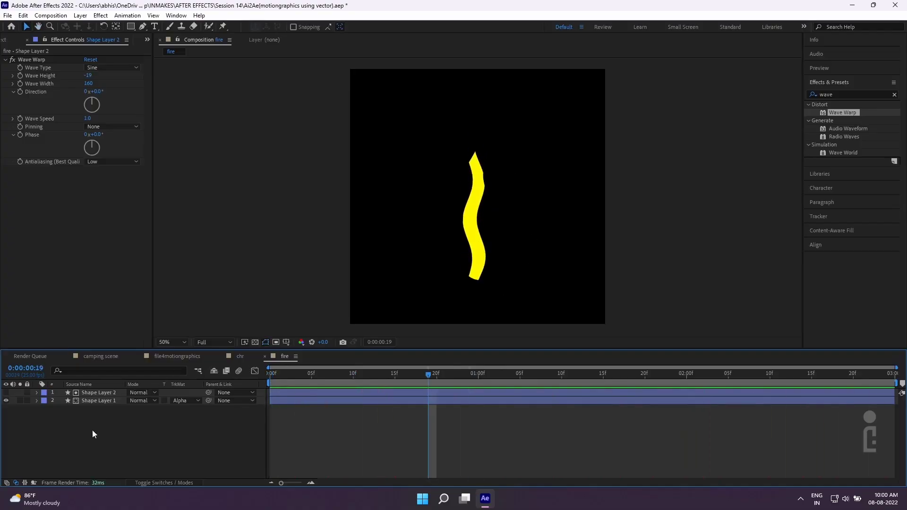
# Step: Duplicate both flame layers together and offset the copied pair slightly up and to the left of the original
pyautogui.moveTo(92, 428); pyautogui.dragTo(99, 394)
pyautogui.hotkey('ctrl', 'd')
pyautogui.moveTo(475, 253)
pyautogui.mouseDown()
pyautogui.moveTo(463, 250)
pyautogui.moveTo(487, 250)
pyautogui.moveTo(465, 243)
pyautogui.mouseUp()
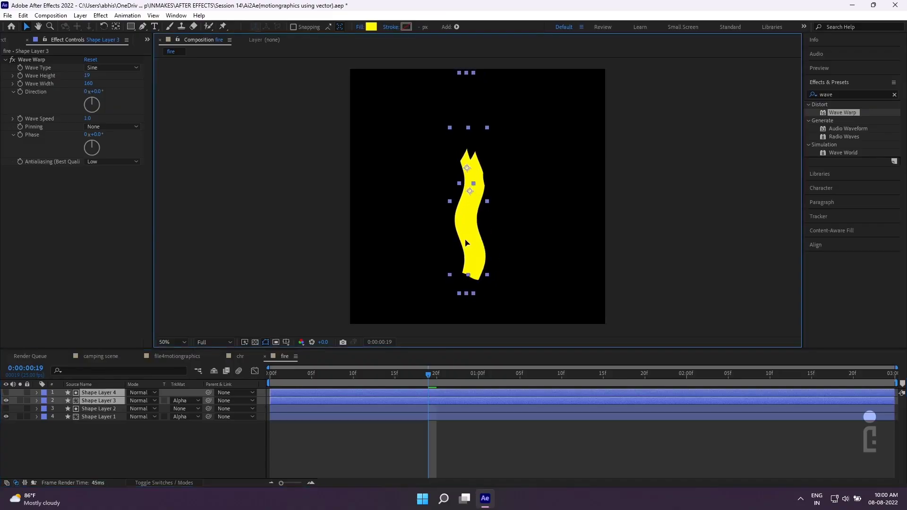
# Step: Shorten the copied wide flame, Shape Layer 3, move its base down to match the original, and preview from the first frame
pyautogui.click(98, 401)
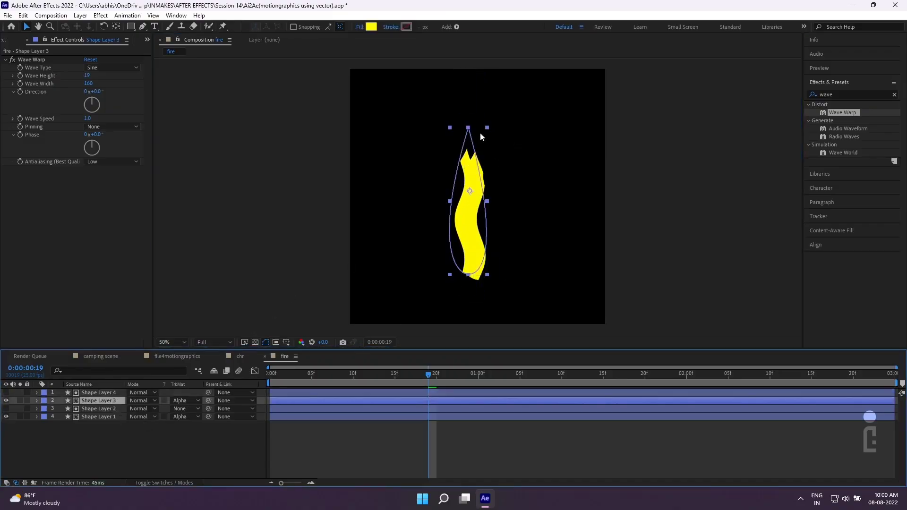
pyautogui.moveTo(469, 129); pyautogui.dragTo(465, 154)
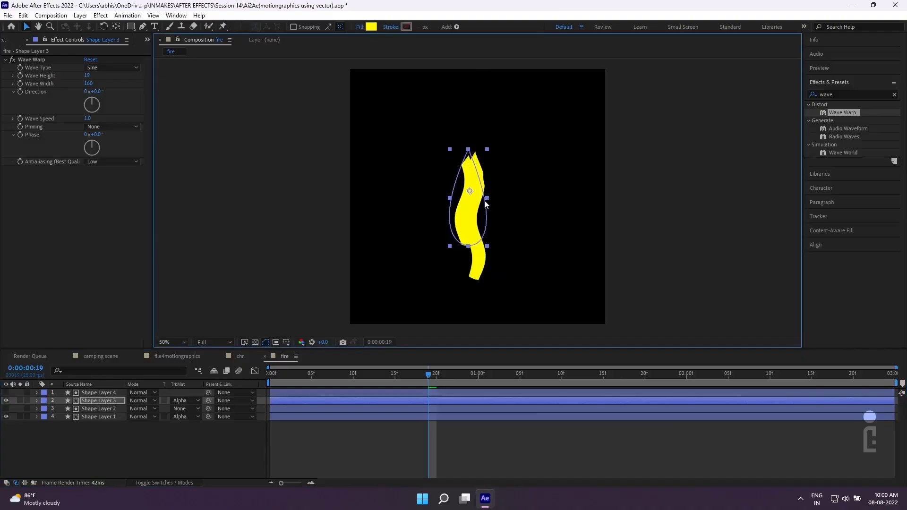
pyautogui.moveTo(485, 201); pyautogui.dragTo(490, 223)
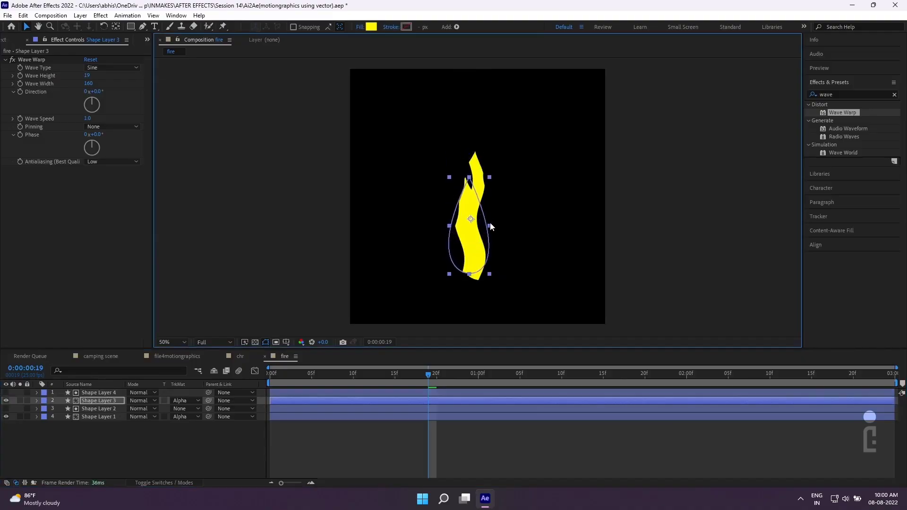
pyautogui.click(112, 394)
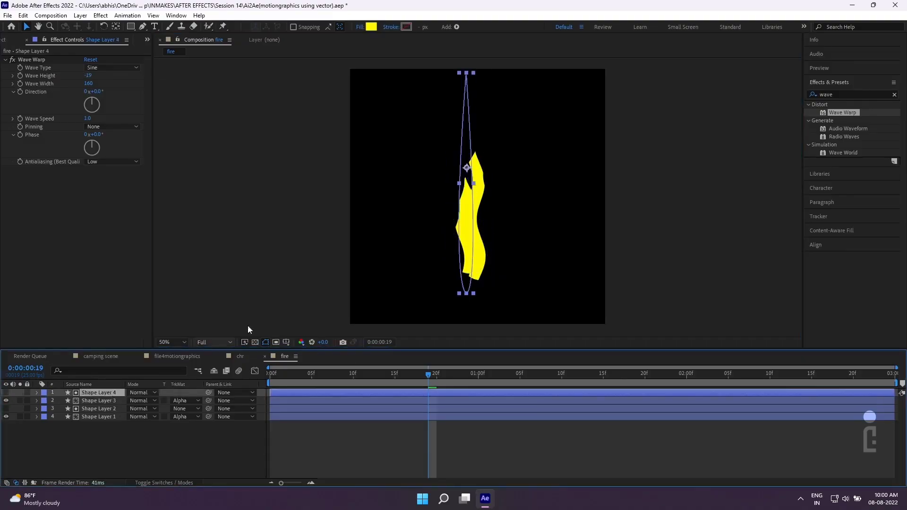
pyautogui.click(464, 208)
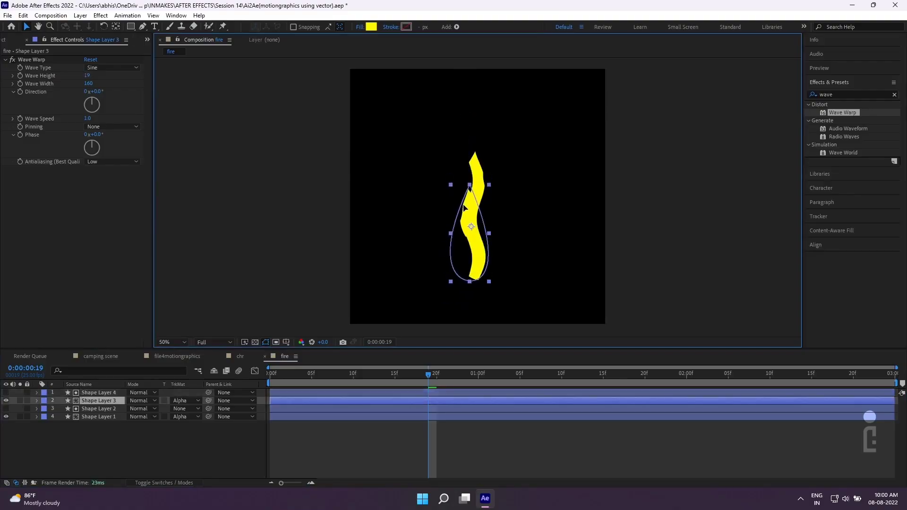
pyautogui.click(464, 208)
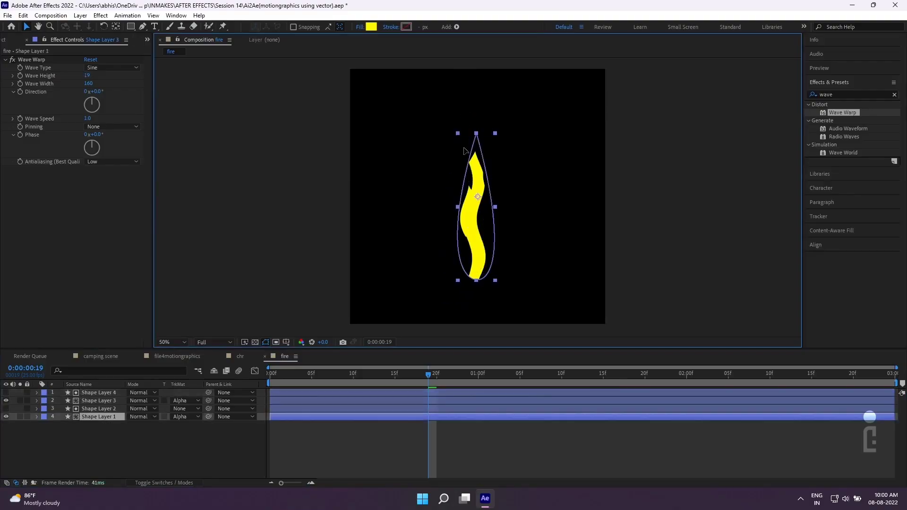
pyautogui.click(399, 178)
pyautogui.click(270, 375)
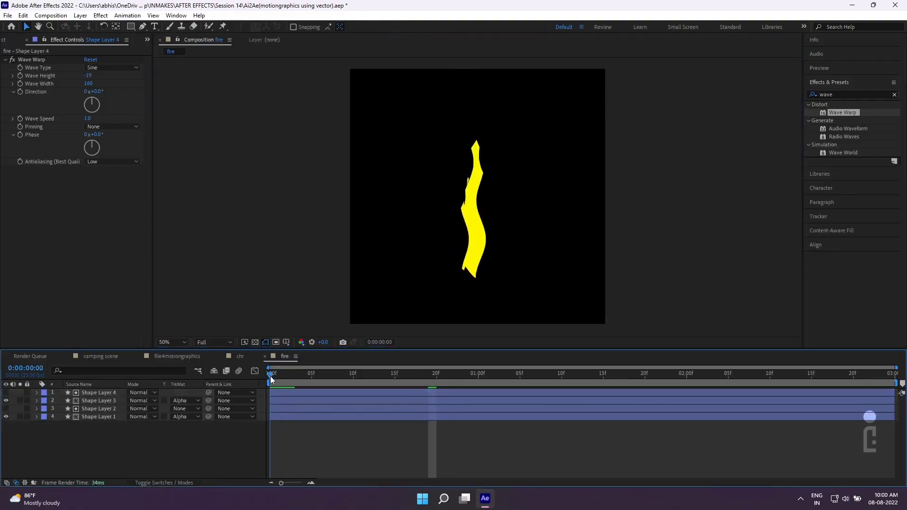
pyautogui.press('space')
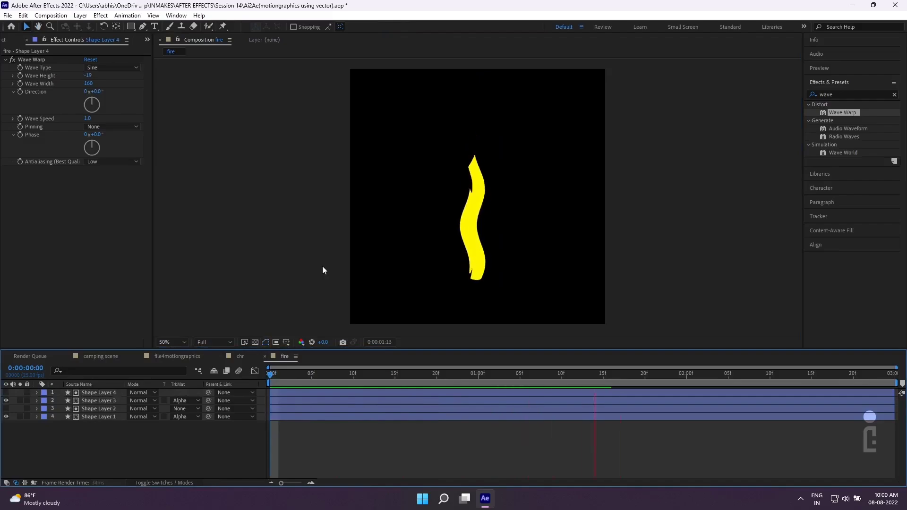
pyautogui.press('space')
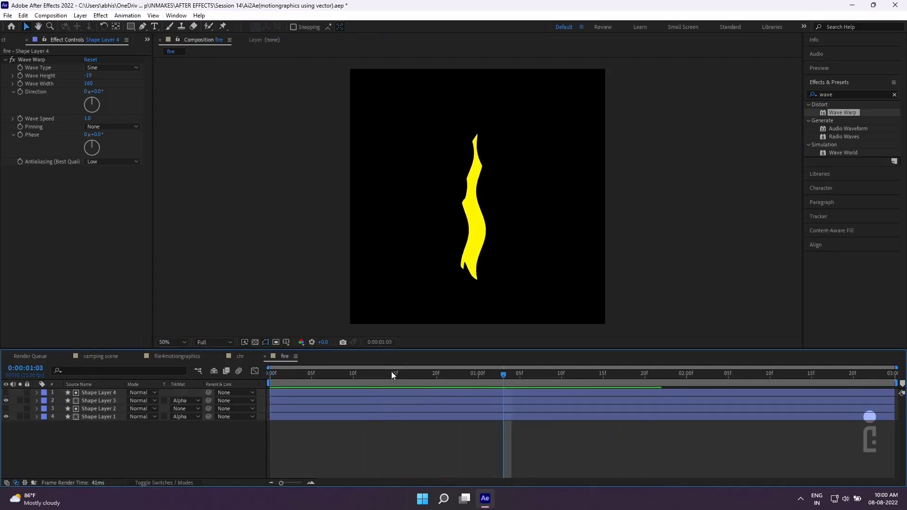
# Step: Shift Shape Layers 3 and 4 earlier in time, extend their ends to the composition's end, and preview the offset waves
pyautogui.click(387, 374)
pyautogui.click(398, 396)
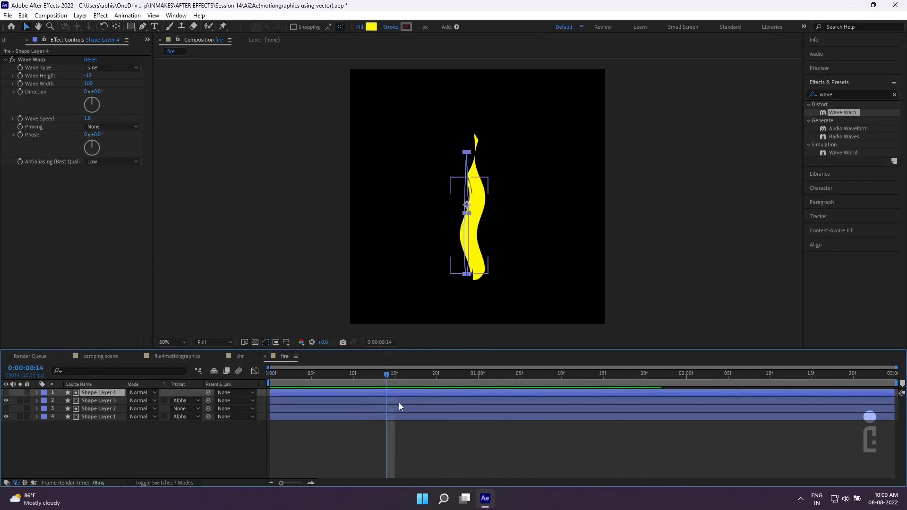
pyautogui.keyDown('shift'); pyautogui.click(399, 403); pyautogui.keyUp('shift')
pyautogui.moveTo(462, 401); pyautogui.dragTo(381, 394)
pyautogui.moveTo(806, 396); pyautogui.dragTo(897, 396)
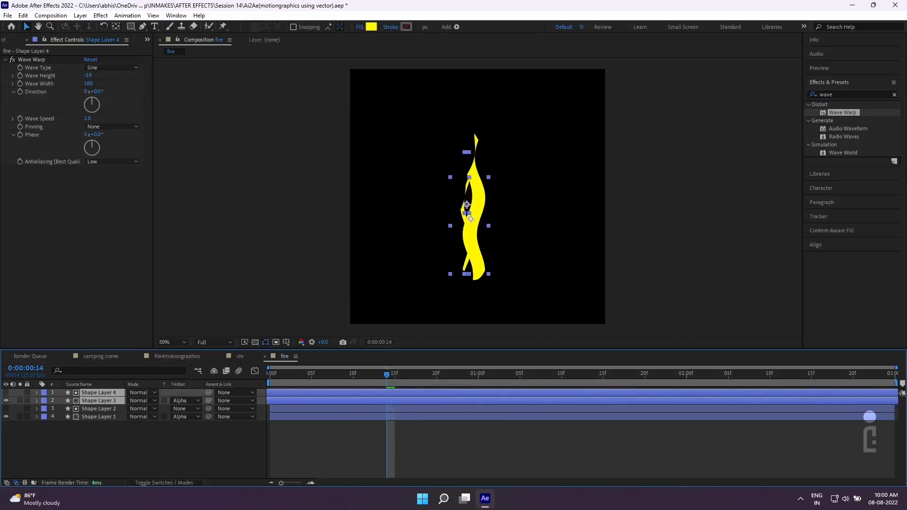
pyautogui.click(494, 468)
pyautogui.press('space')
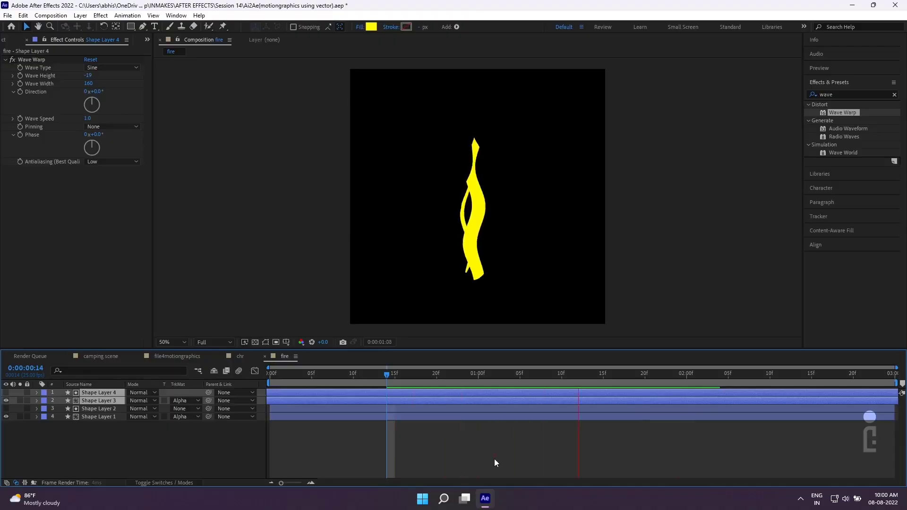
pyautogui.press('space')
# Step: Nudge Shape Layer 4 slightly right and down, adjust Shape Layer 3 to the right as well, and preview the fire
pyautogui.click(458, 393)
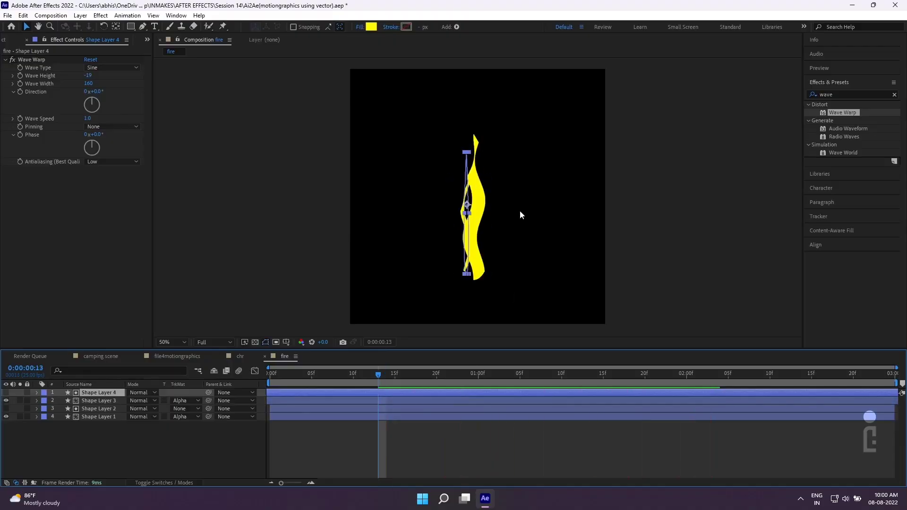
pyautogui.moveTo(466, 243); pyautogui.dragTo(470, 245)
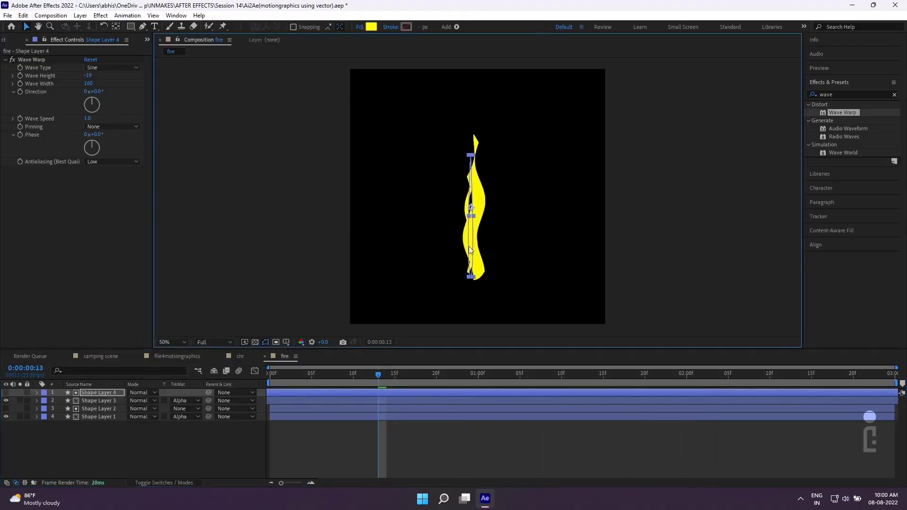
pyautogui.click(454, 401)
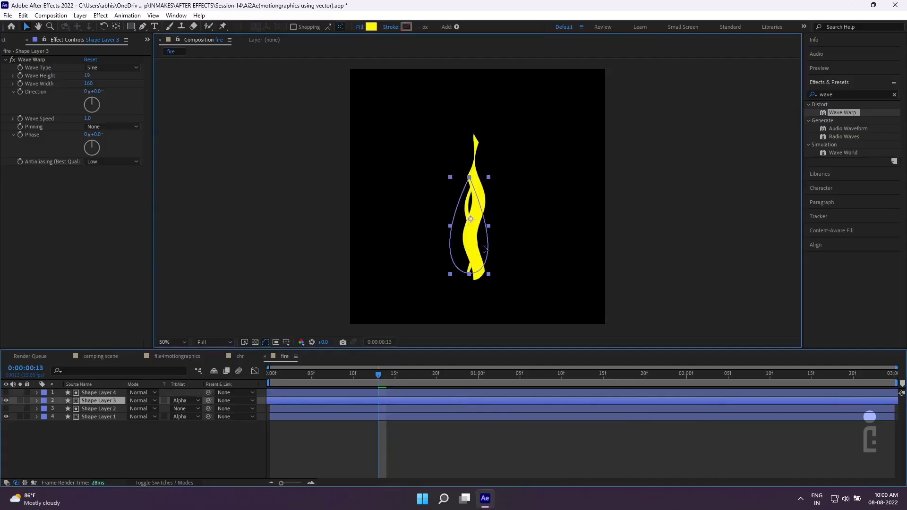
pyautogui.press('space')
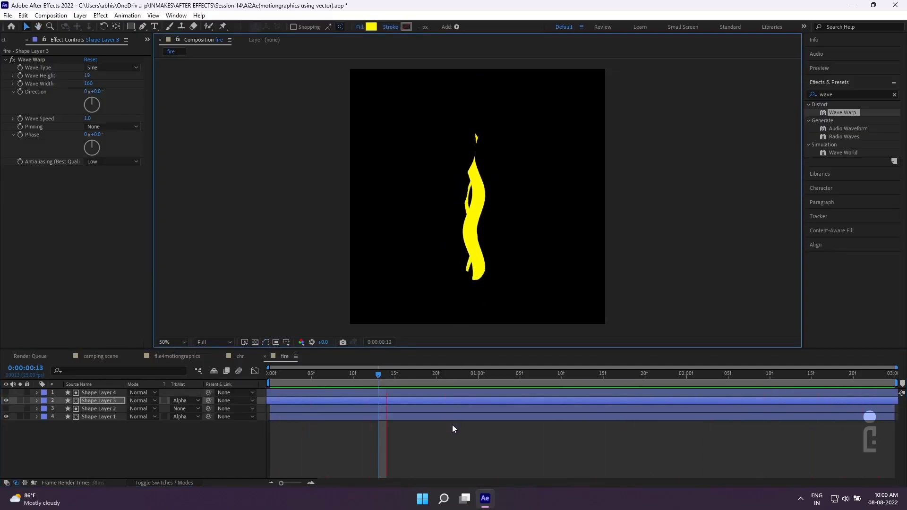
pyautogui.press('space')
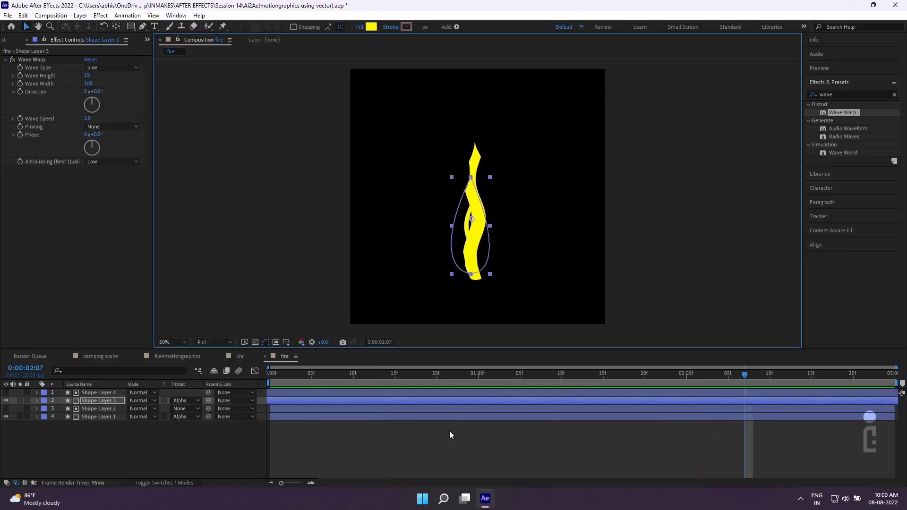
# Step: Duplicate all four flame layers, then shrink copied Shape Layers 5 and 6 and lower them to the fire's base
pyautogui.click(160, 461)
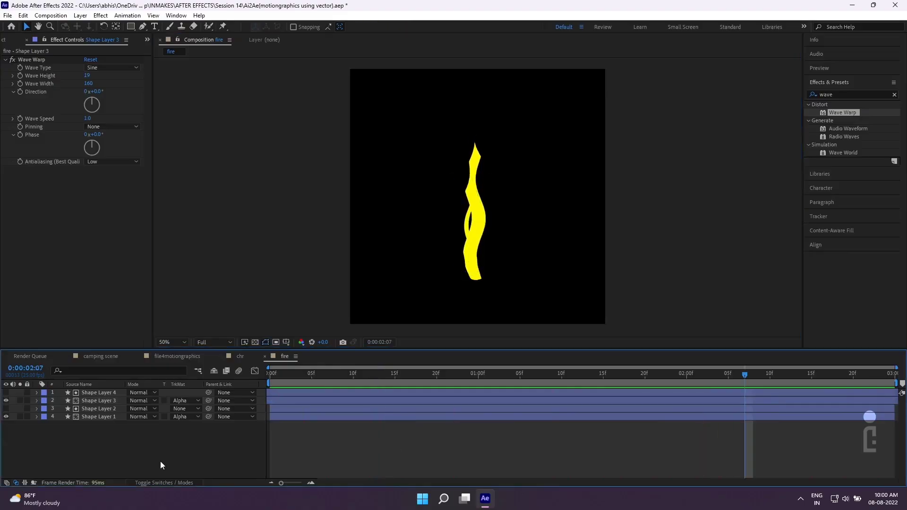
pyautogui.hotkey('ctrl', 'a')
pyautogui.hotkey('ctrl', 'd')
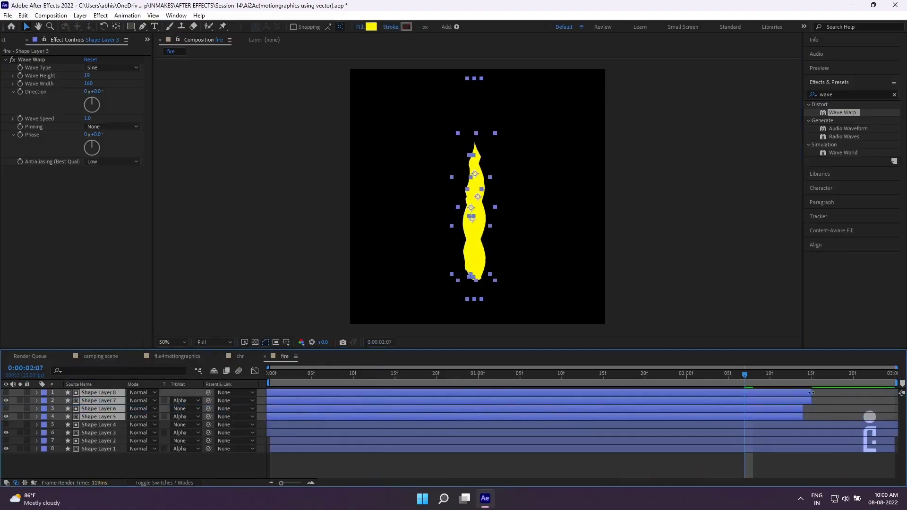
pyautogui.click(99, 417)
pyautogui.keyDown('shift'); pyautogui.click(98, 409); pyautogui.keyUp('shift')
pyautogui.moveTo(475, 208); pyautogui.dragTo(485, 207)
pyautogui.press('s')
pyautogui.moveTo(140, 417); pyautogui.dragTo(126, 417)
pyautogui.moveTo(486, 207); pyautogui.dragTo(483, 243)
pyautogui.click(37, 409)
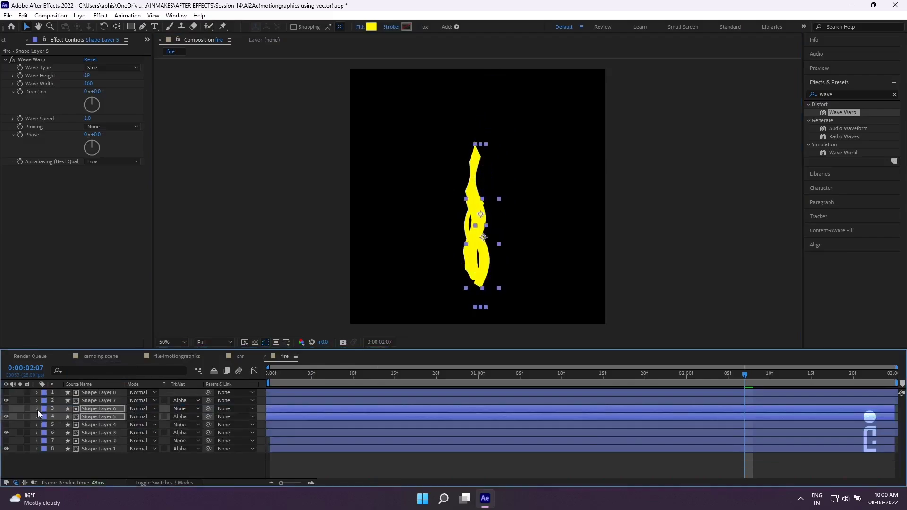
# Step: Lower copied Shape Layers 7 and 8, stack Shape Layer 7 on top, and make it the alpha matte of Shape Layer 8
pyautogui.click(98, 401)
pyautogui.keyDown('shift'); pyautogui.click(99, 394); pyautogui.keyUp('shift')
pyautogui.moveTo(476, 208); pyautogui.dragTo(472, 237)
pyautogui.click(99, 401)
pyautogui.moveTo(98, 400); pyautogui.dragTo(98, 390)
pyautogui.click(185, 401)
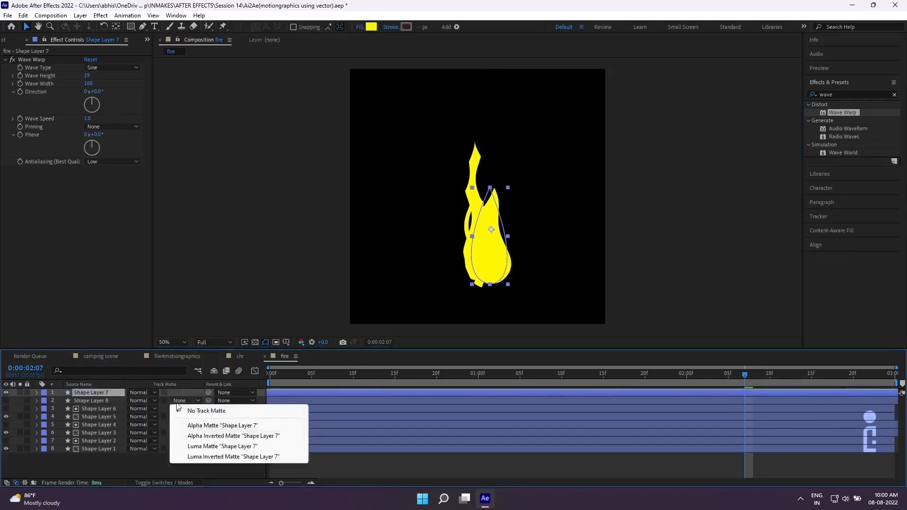
pyautogui.click(239, 425)
# Step: Lower Shape Layer 7 and Shape Layer 1 toward the fire's base, previewing the flames after each move
pyautogui.moveTo(472, 237); pyautogui.dragTo(476, 269)
pyautogui.click(407, 467)
pyautogui.click(270, 374)
pyautogui.press('space')
pyautogui.press('space')
pyautogui.click(444, 449)
pyautogui.moveTo(477, 241); pyautogui.dragTo(482, 259)
pyautogui.click(280, 461)
pyautogui.press('space')
pyautogui.press('space')
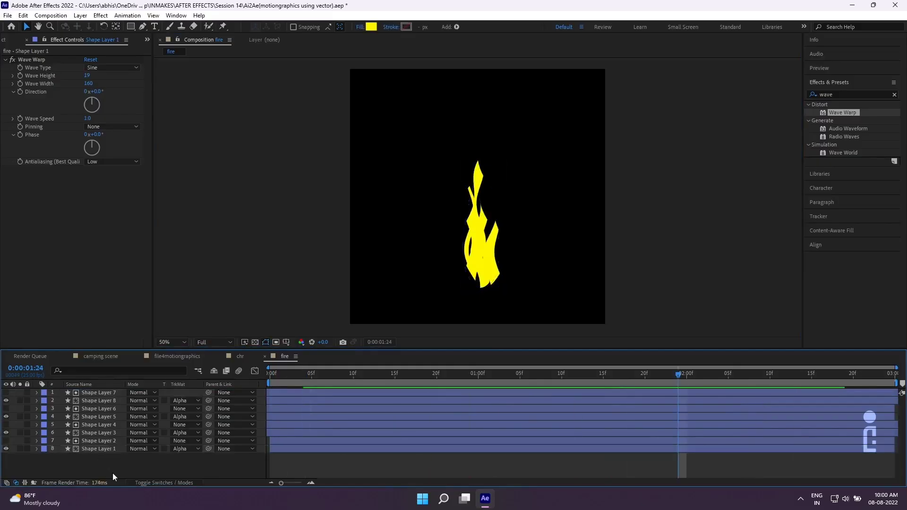
# Step: Duplicate Shape Layer 1 as an unmatted bottom layer starting at the first frame, slightly increase its Wave Width, and preview
pyautogui.click(97, 449)
pyautogui.hotkey('ctrl', 'd')
pyautogui.moveTo(94, 441); pyautogui.dragTo(88, 460)
pyautogui.press('space')
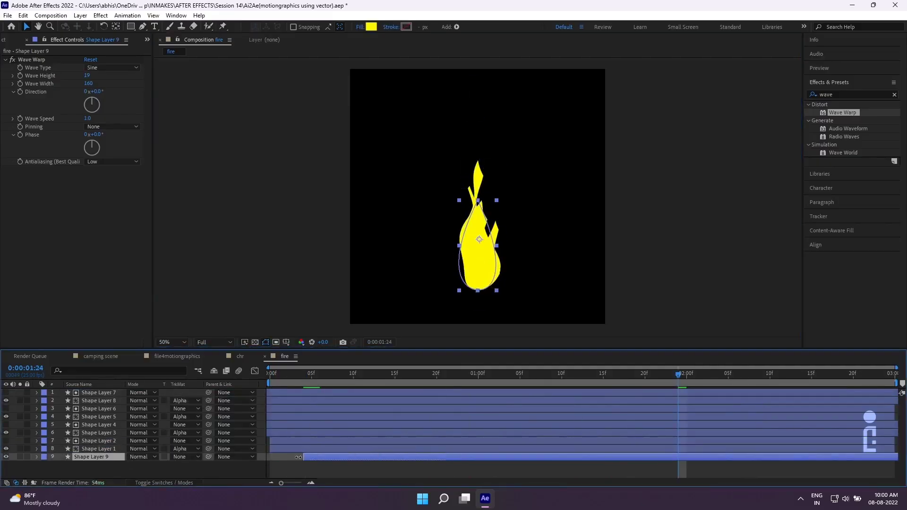
pyautogui.press('space')
pyautogui.moveTo(88, 84); pyautogui.dragTo(92, 84)
pyautogui.press('space')
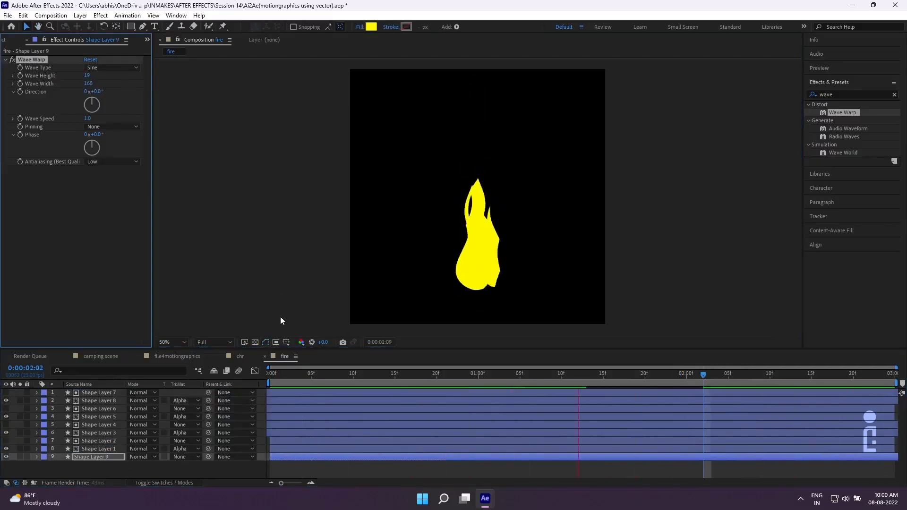
pyautogui.press('space')
# Step: Scale down the unmatted bottom flame, reposition it at the foot of the fire, and preview the result
pyautogui.press('s')
pyautogui.moveTo(139, 465); pyautogui.dragTo(126, 464)
pyautogui.moveTo(481, 256); pyautogui.dragTo(472, 274)
pyautogui.press('space')
pyautogui.press('space')
pyautogui.moveTo(98, 135); pyautogui.dragTo(66, 135)
pyautogui.press('space')
pyautogui.press('space')
pyautogui.press('space')
pyautogui.moveTo(466, 276); pyautogui.dragTo(481, 250)
pyautogui.press('space')
# Step: Duplicate the matted pair of Shape Layers 7 and 8 to add another tongue of flame, and preview the whole fire
pyautogui.click(99, 400)
pyautogui.keyDown('shift'); pyautogui.click(95, 393); pyautogui.keyUp('shift')
pyautogui.hotkey('ctrl', 'd')
pyautogui.press('space')
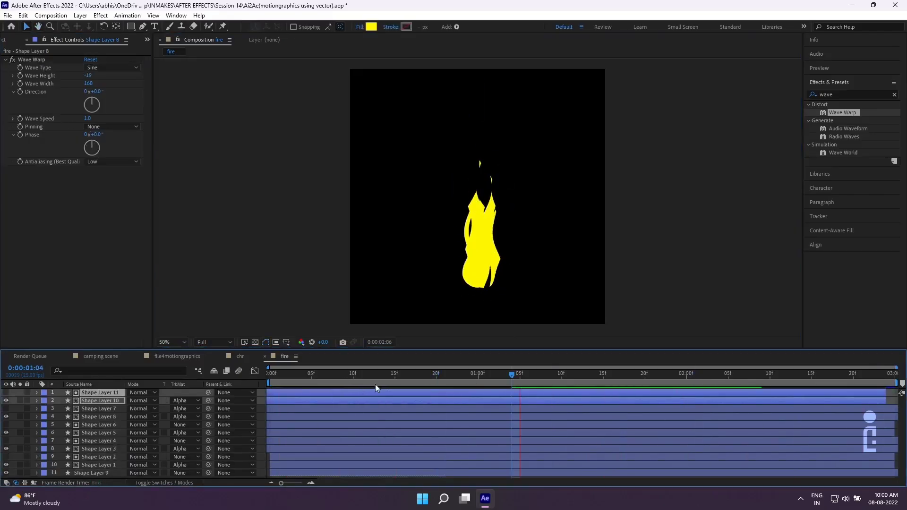
pyautogui.press('space')
pyautogui.click(444, 333)
pyautogui.press('space')
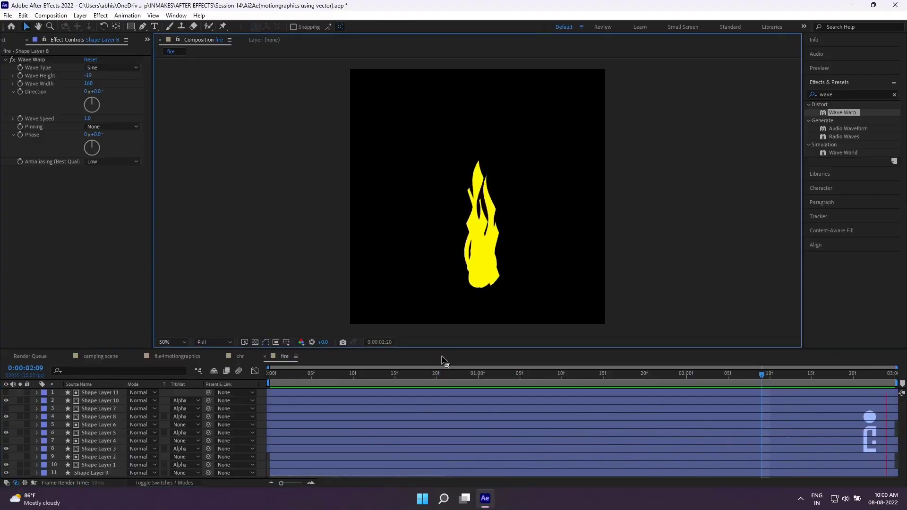
pyautogui.press('space')
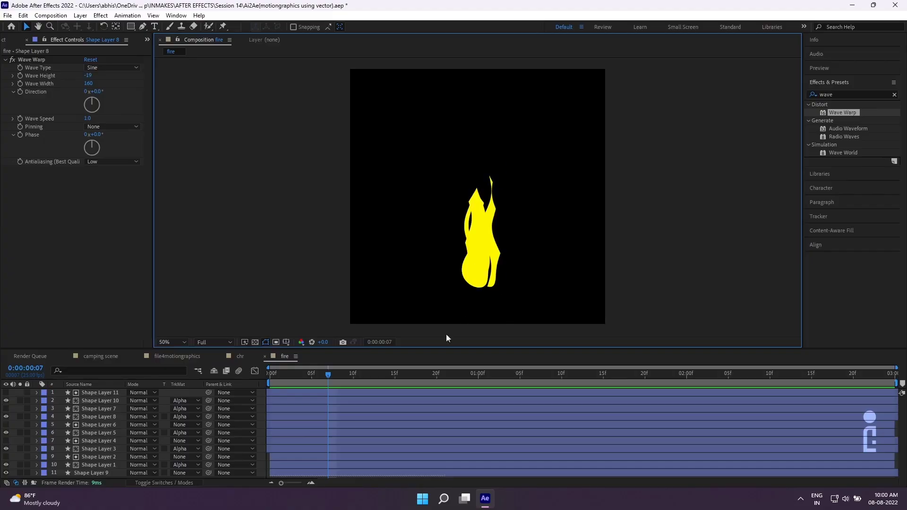
# Step: Set the opacity of all the flame layers to 83% and preview the fire from the first frame
pyautogui.click(385, 380)
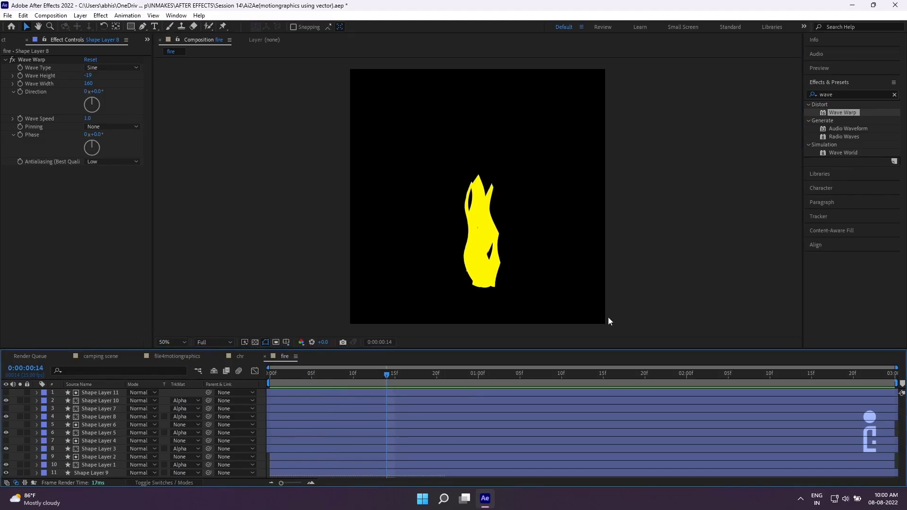
pyautogui.click(116, 410)
pyautogui.click(95, 393)
pyautogui.hotkey('ctrl', 'a')
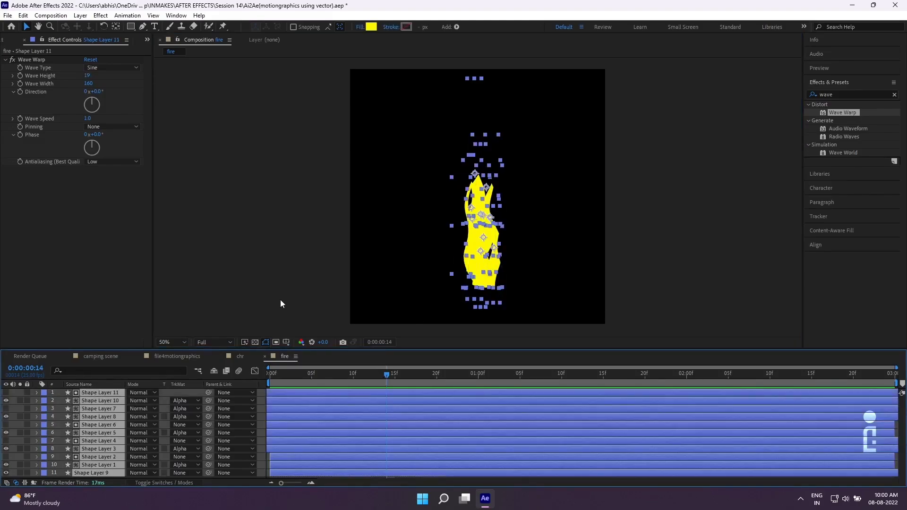
pyautogui.press('t')
pyautogui.moveTo(128, 401); pyautogui.dragTo(122, 399)
pyautogui.click(540, 284)
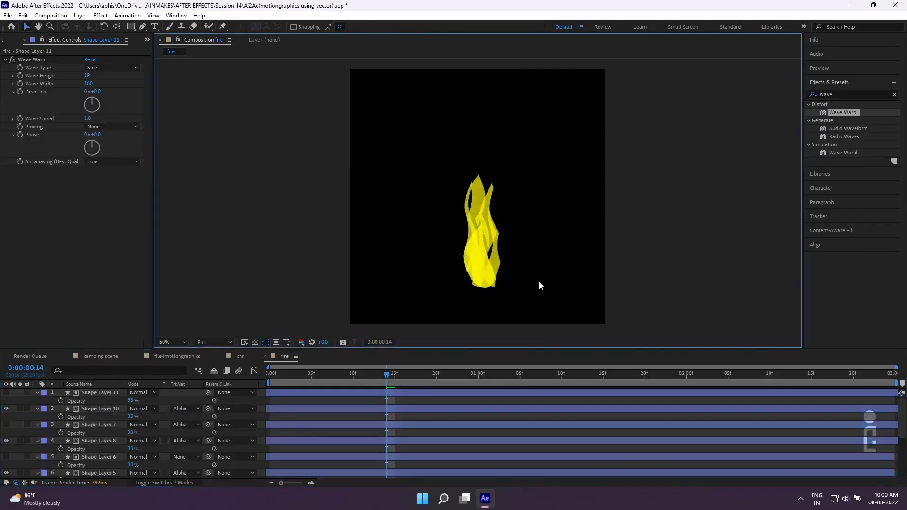
pyautogui.click(270, 375)
pyautogui.press('t')
pyautogui.press('space')
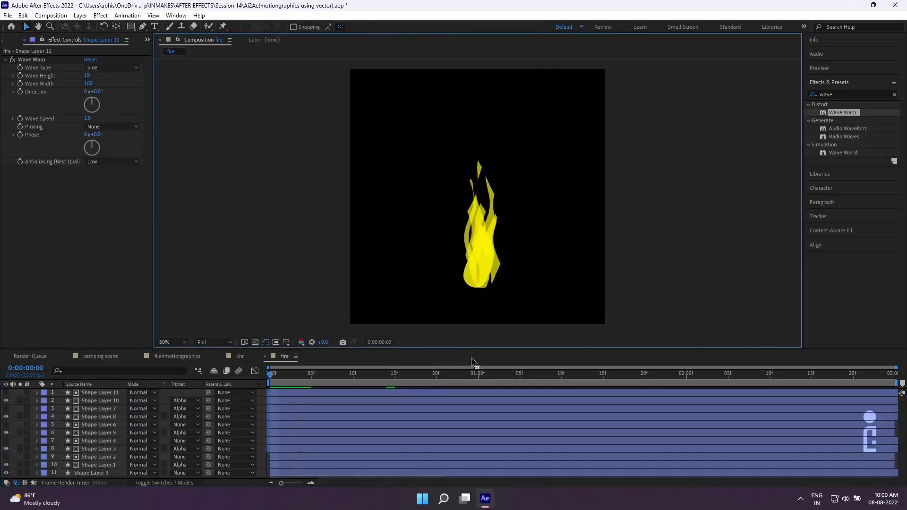
pyautogui.click(491, 155)
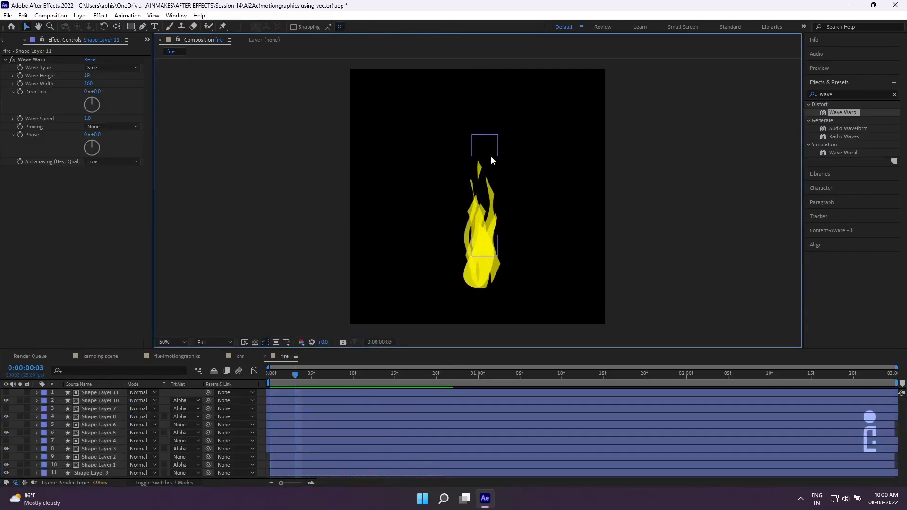
# Step: Add an adjustment layer above all the flame layers and set Shape Layer 11 to No Track Matte
pyautogui.rightClick(261, 395)
pyautogui.moveTo(284, 278)
pyautogui.click(425, 358)
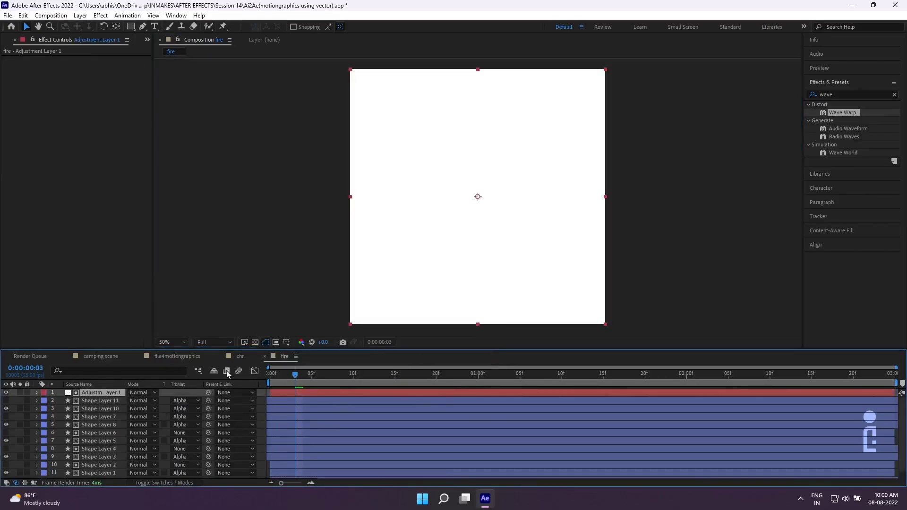
pyautogui.click(189, 401)
pyautogui.click(201, 412)
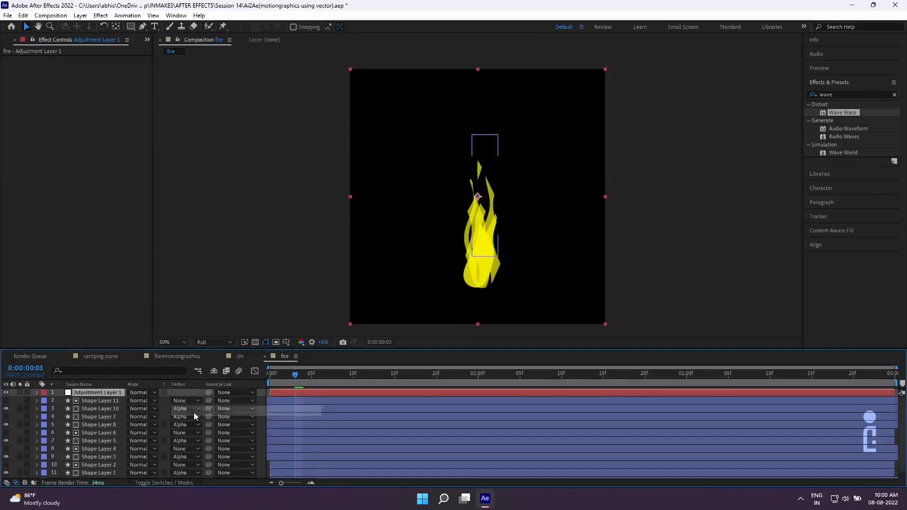
# Step: Apply Gradient Ramp to the adjustment layer, with the ramp starting at 540, 62 and ending at 542, 1042
pyautogui.doubleClick(846, 96)
pyautogui.write('gradi')
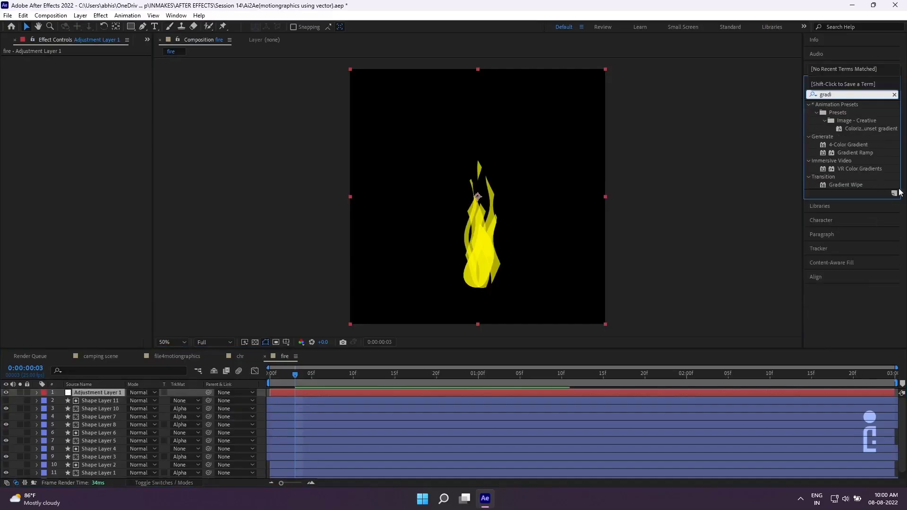
pyautogui.doubleClick(855, 153)
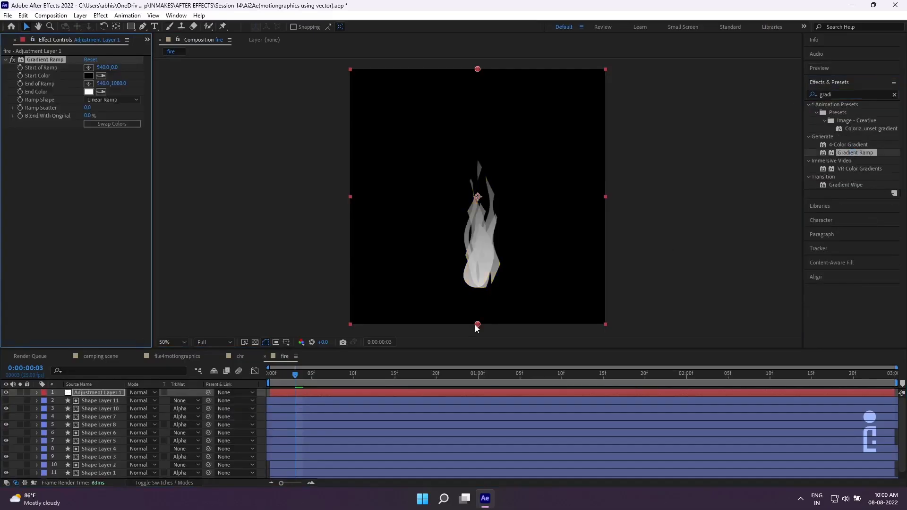
pyautogui.moveTo(476, 325); pyautogui.dragTo(477, 313)
pyautogui.moveTo(475, 68); pyautogui.dragTo(474, 94)
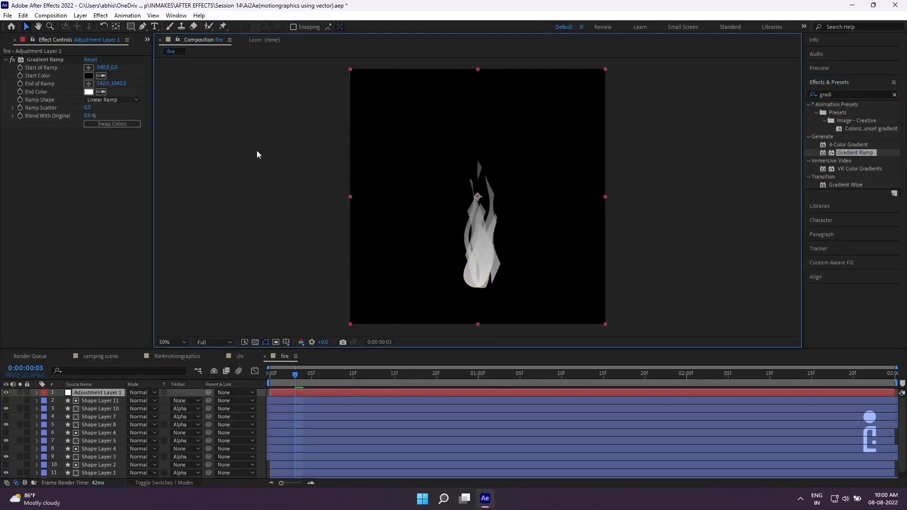
pyautogui.click(66, 69)
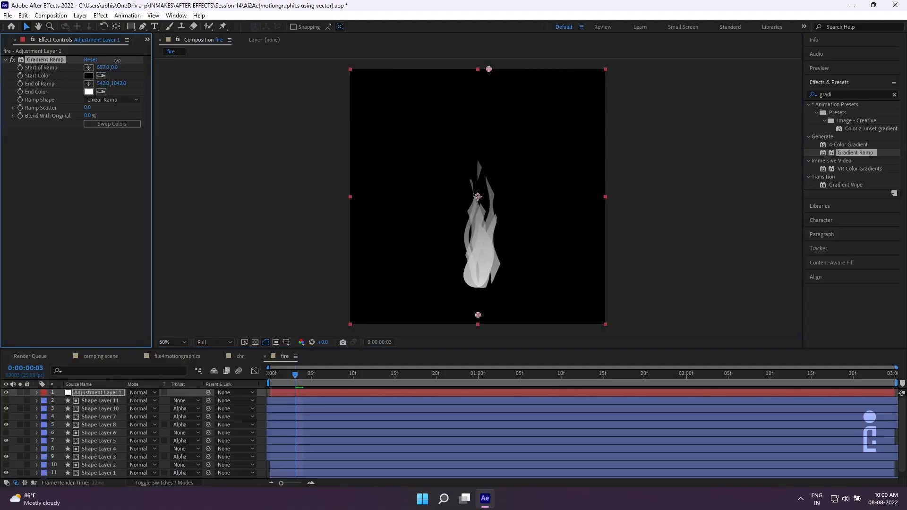
pyautogui.hotkey('ctrl', 'z')
pyautogui.moveTo(118, 68); pyautogui.dragTo(162, 58)
pyautogui.click(101, 155)
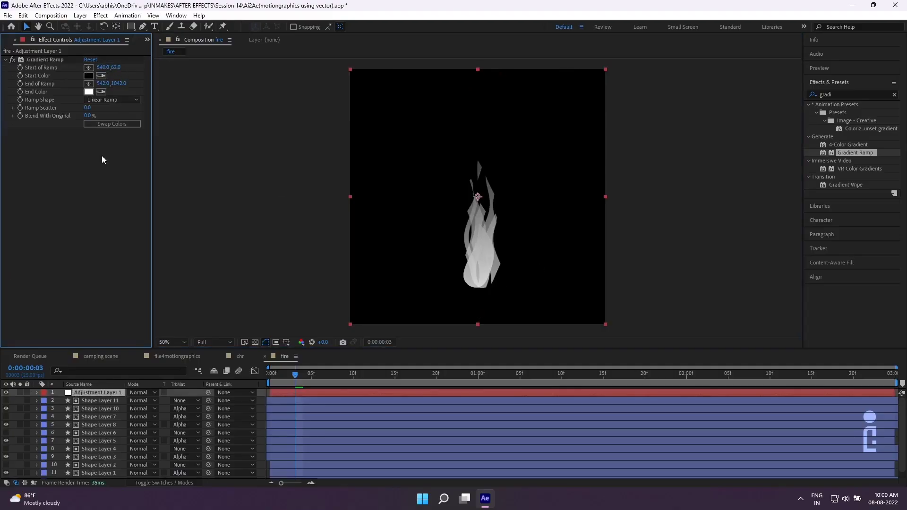
# Step: Set the Gradient Ramp's end colour to a golden yellow and its start colour to red, FF0000
pyautogui.click(89, 92)
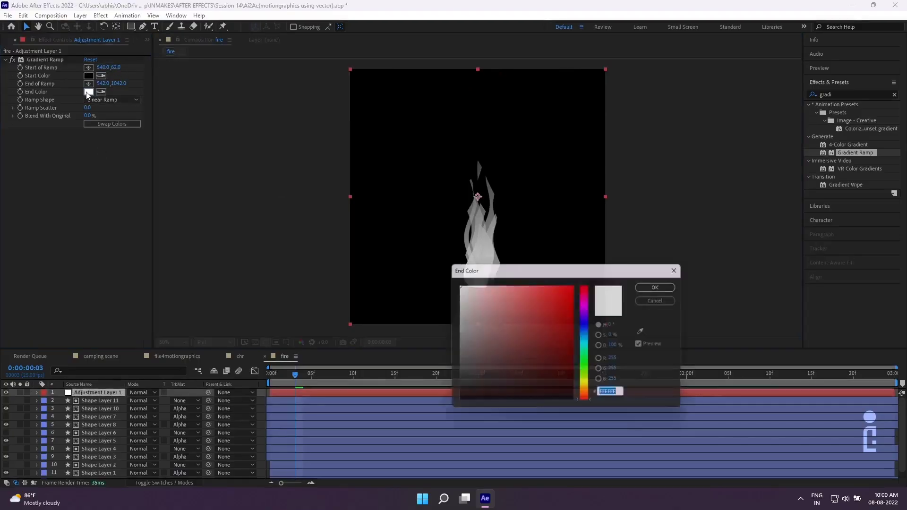
pyautogui.moveTo(584, 401); pyautogui.dragTo(587, 392)
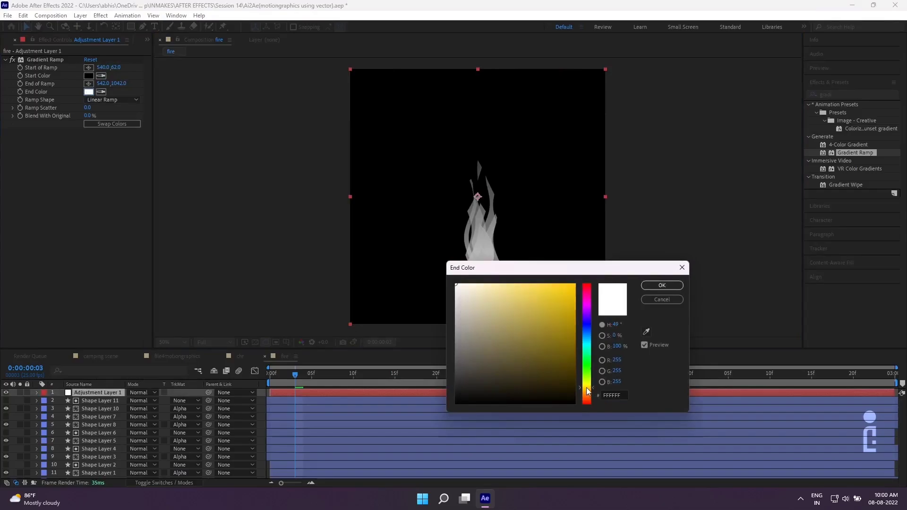
pyautogui.moveTo(552, 303); pyautogui.dragTo(553, 277)
pyautogui.click(662, 285)
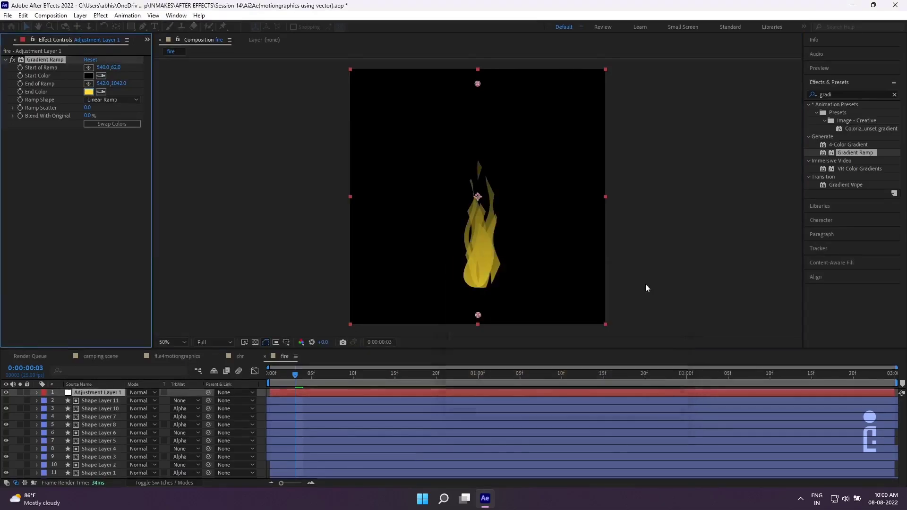
pyautogui.click(88, 76)
pyautogui.click(564, 294)
pyautogui.moveTo(564, 294); pyautogui.dragTo(585, 272)
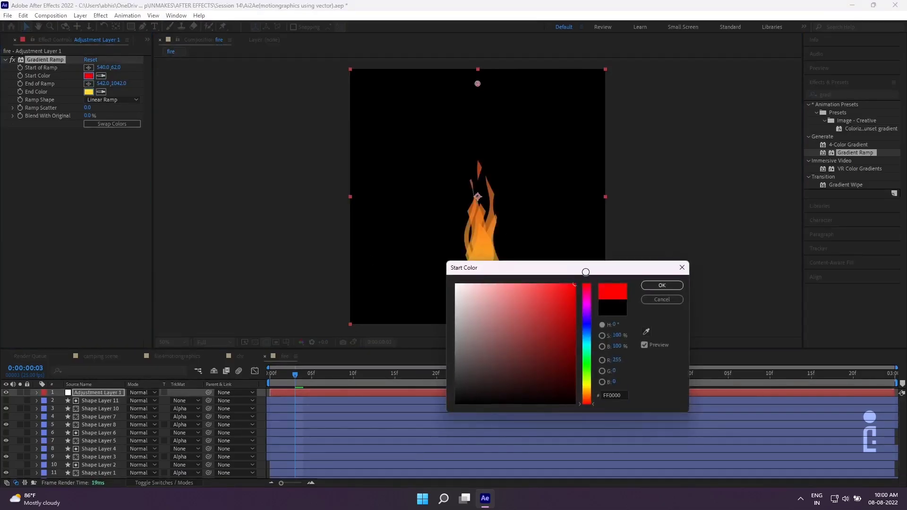
pyautogui.click(666, 287)
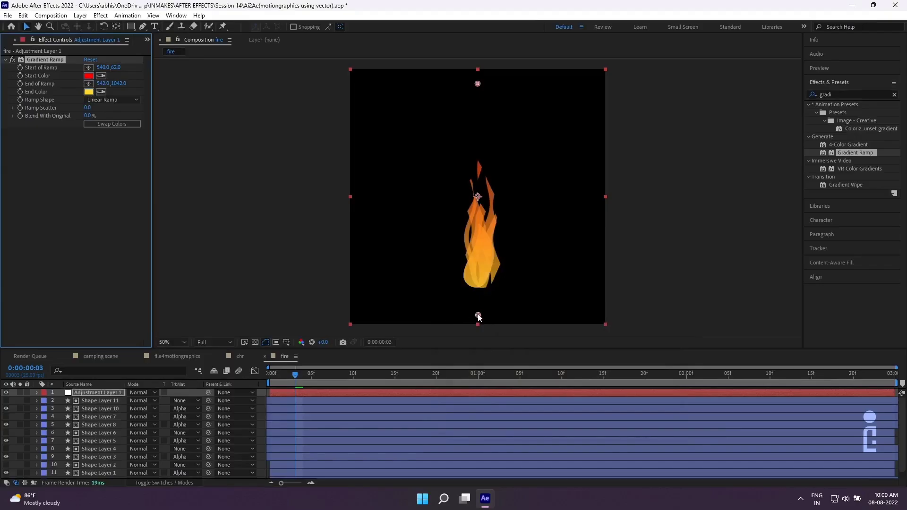
# Step: Move the end of the gradient ramp up to about 548, 924 and preview the fire from the first frame
pyautogui.moveTo(478, 316); pyautogui.dragTo(479, 287)
pyautogui.moveTo(278, 375); pyautogui.dragTo(270, 375)
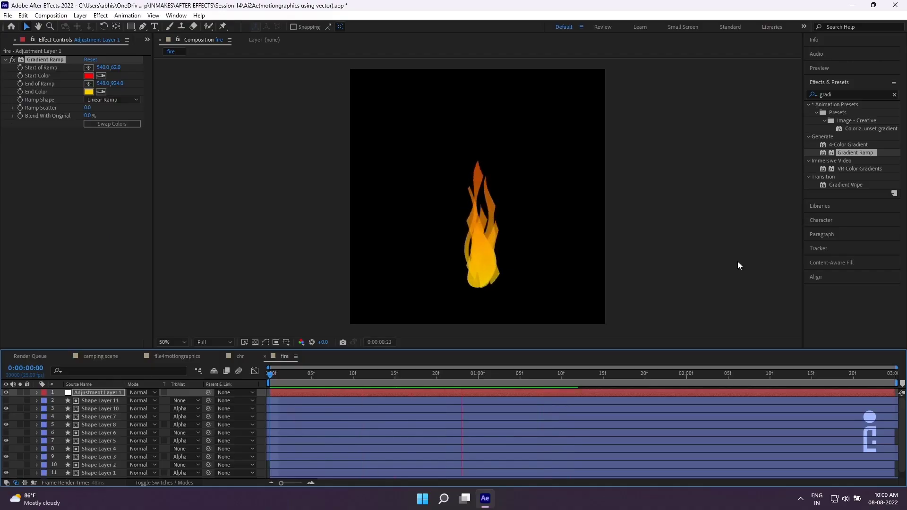
pyautogui.scroll(-1, 121, 435)
pyautogui.scroll(1, 95, 459)
pyautogui.scroll(-1, 96, 466)
# Step: Pre-compose the adjustment layer and all the shape layers into a new composition named flames
pyautogui.click(95, 474)
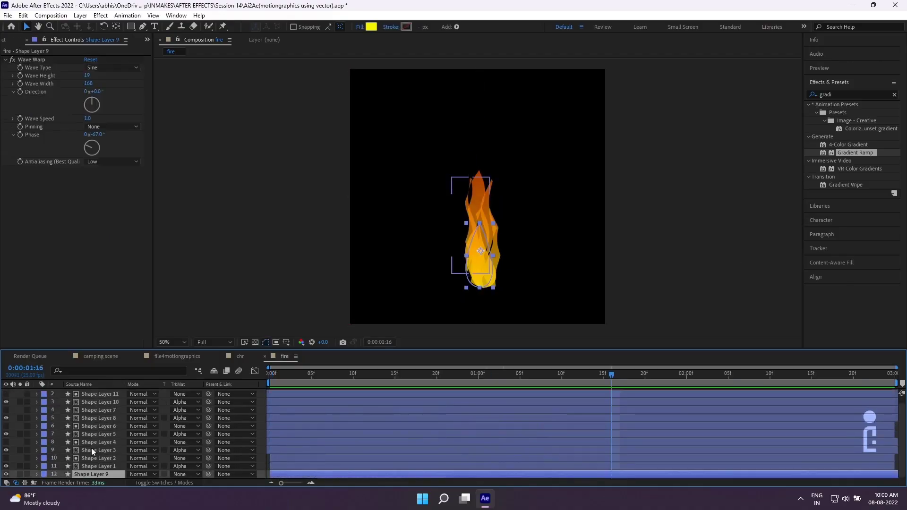
pyautogui.scroll(1, 91, 449)
pyautogui.click(90, 393)
pyautogui.scroll(-1, 90, 436)
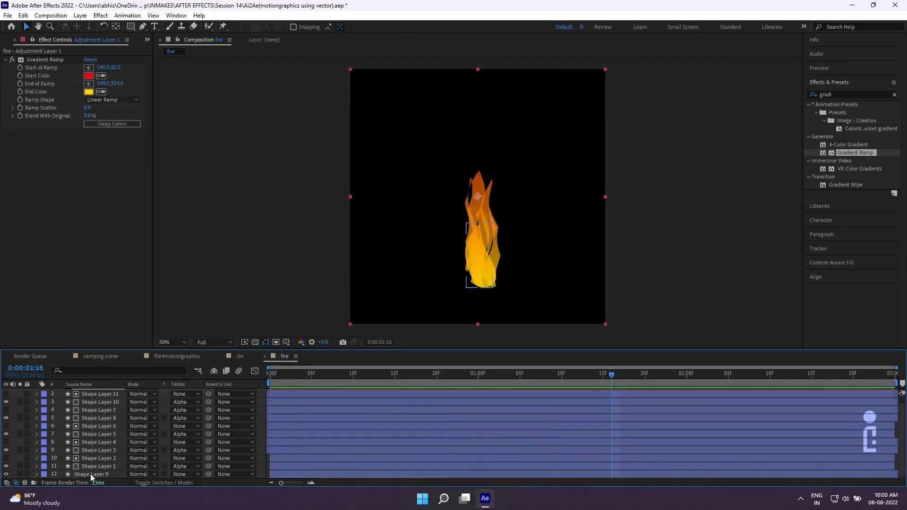
pyautogui.keyDown('shift'); pyautogui.click(90, 474); pyautogui.keyUp('shift')
pyautogui.rightClick(89, 475)
pyautogui.click(156, 410)
pyautogui.write('flames')
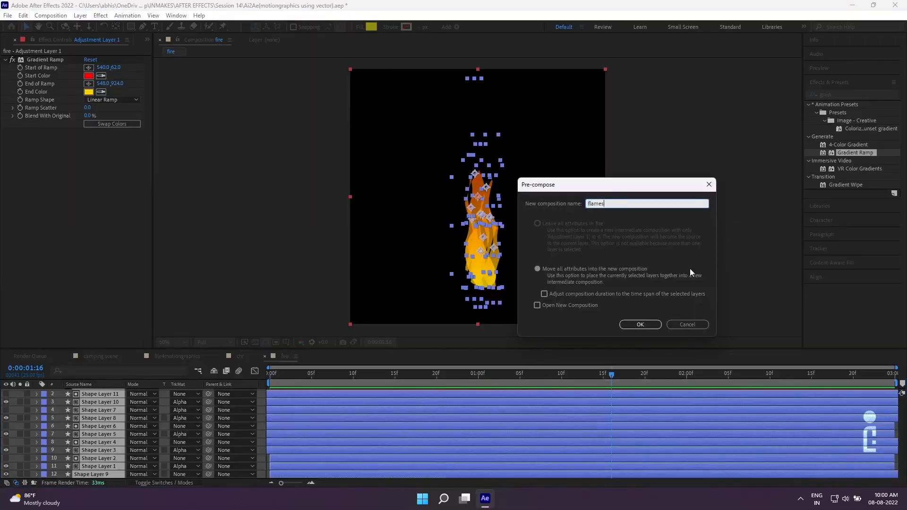
pyautogui.click(649, 326)
# Step: Unlink the flames layer's scale, set it to 100% wide and 81% high, and preview the fire
pyautogui.press('s')
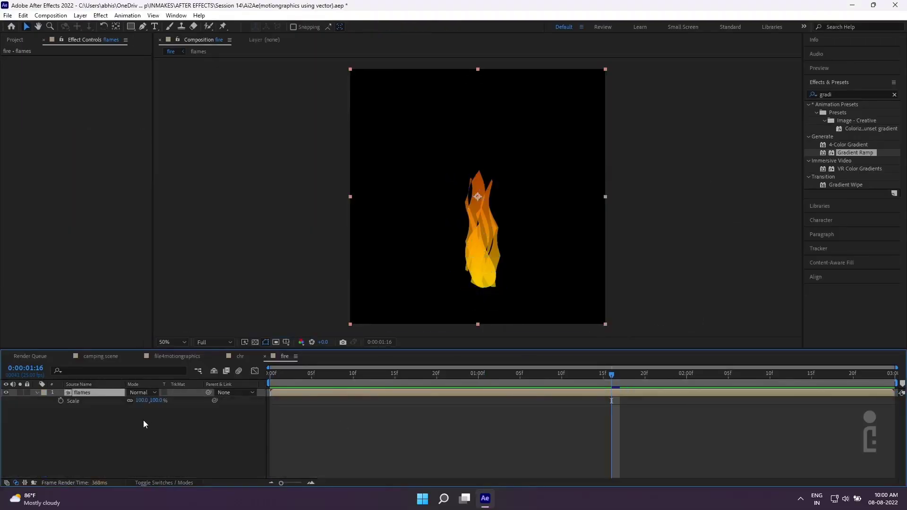
pyautogui.click(130, 401)
pyautogui.moveTo(154, 401); pyautogui.dragTo(145, 400)
pyautogui.click(270, 374)
pyautogui.press('space')
pyautogui.press('space')
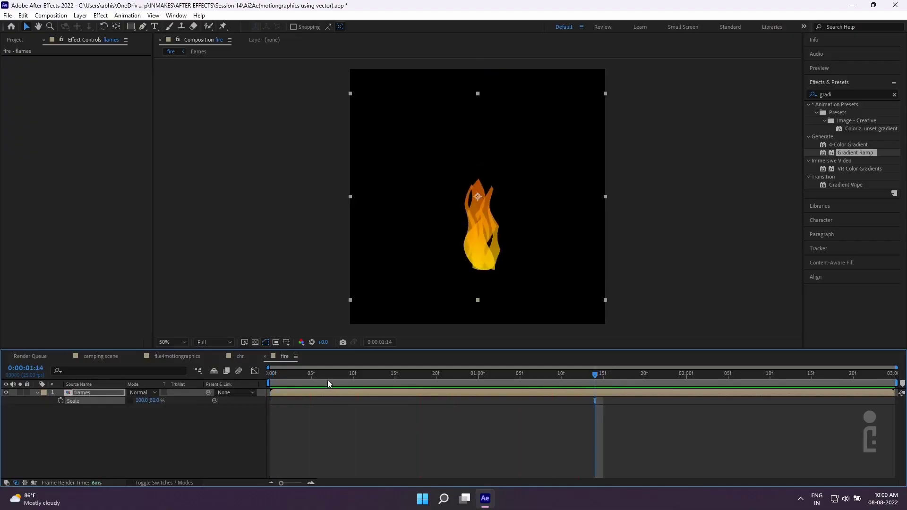
pyautogui.press('space')
pyautogui.press('space')
pyautogui.press('s')
pyautogui.click(185, 425)
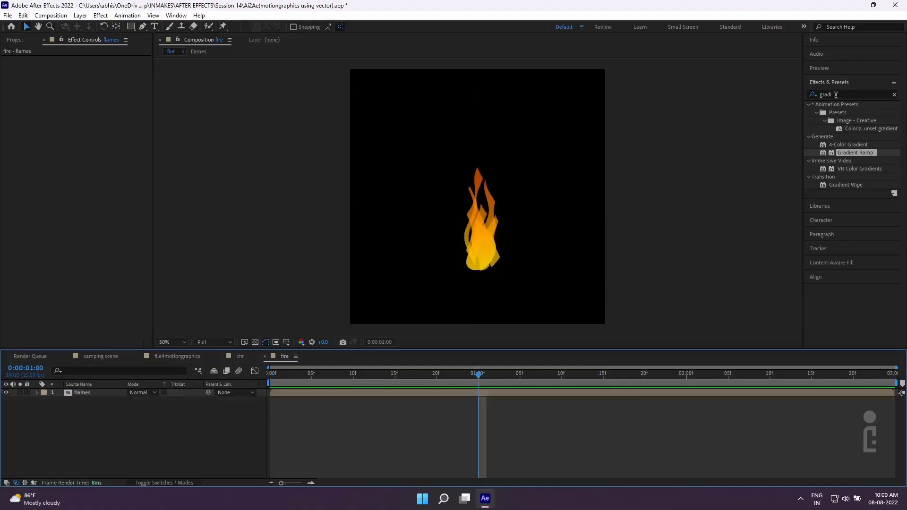
# Step: Apply the Stylize Glow effect to the flames layer
pyautogui.click(836, 94)
pyautogui.write('glow')
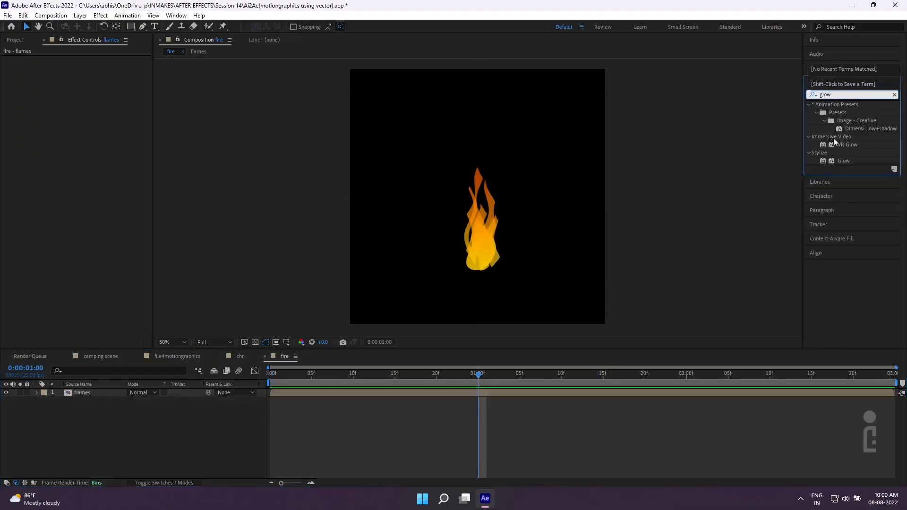
pyautogui.moveTo(844, 160); pyautogui.dragTo(674, 391)
pyautogui.scroll(1, 473, 236)
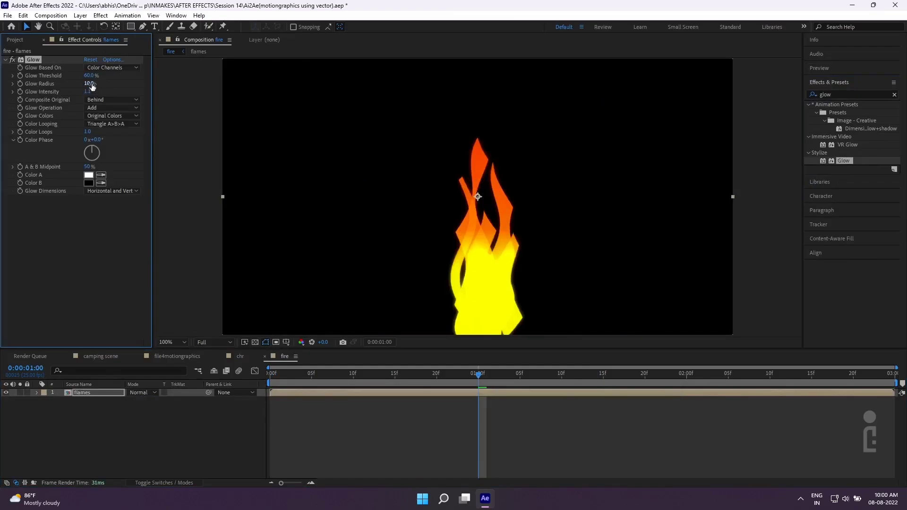
# Step: Set the Glow's radius to 56, intensity to 1.1 and threshold to 63.5%, and preview the glowing fire
pyautogui.moveTo(89, 83)
pyautogui.mouseDown()
pyautogui.moveTo(112, 81)
pyautogui.moveTo(93, 73)
pyautogui.mouseUp()
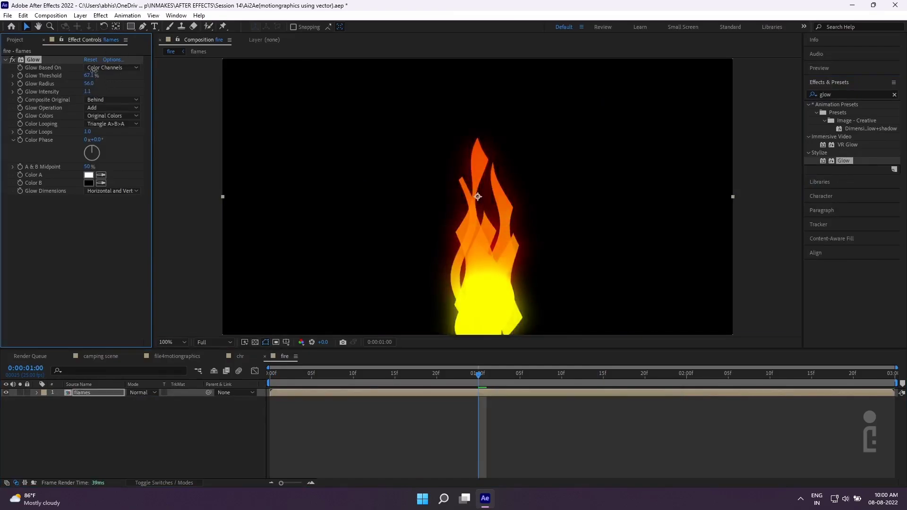
pyautogui.scroll(-1, 472, 255)
pyautogui.press('space')
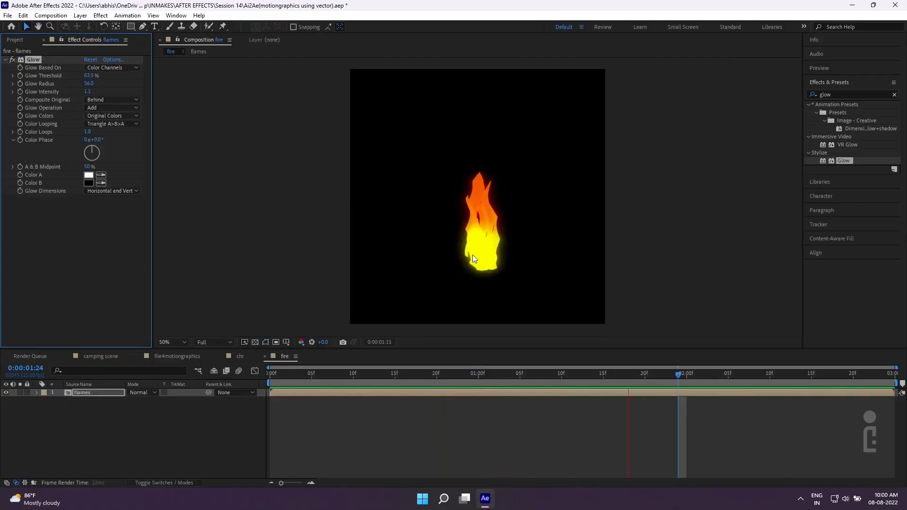
pyautogui.press('space')
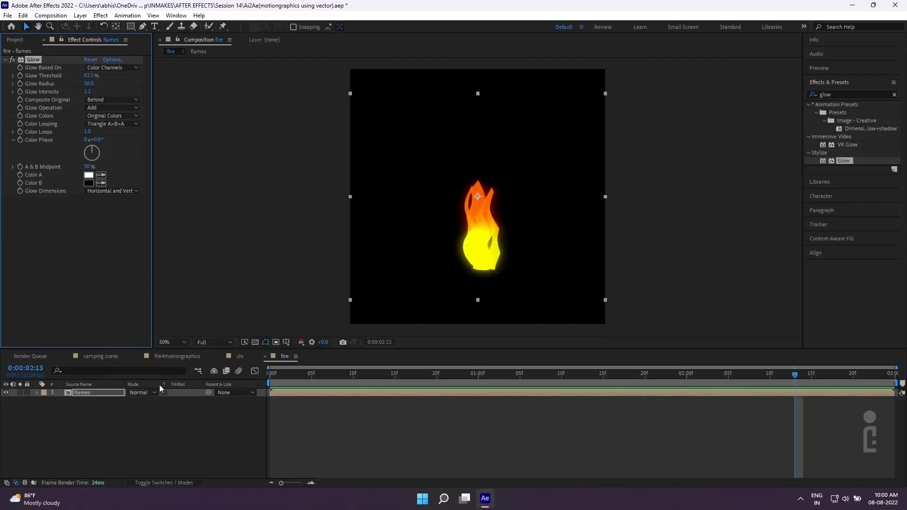
# Step: Move the Gradient Ramp's end point further below the fire in the flames composition, and preview the fire composition
pyautogui.doubleClick(96, 393)
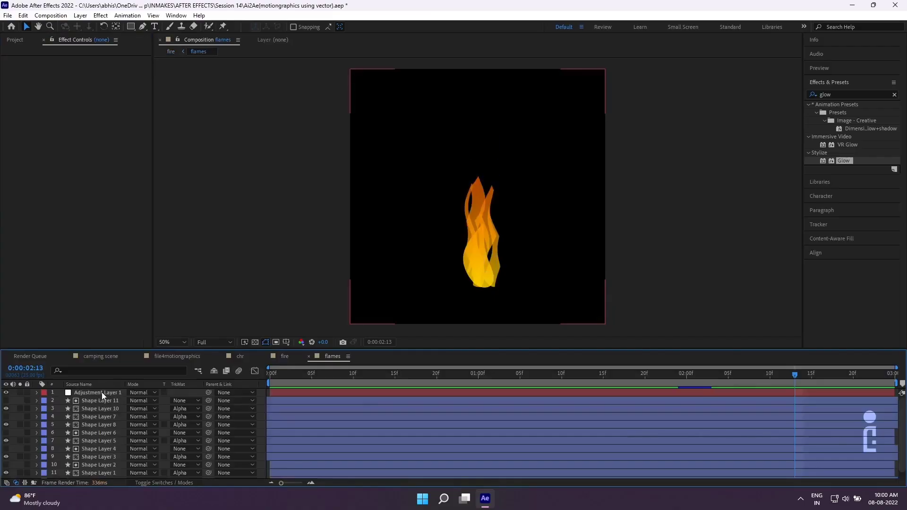
pyautogui.moveTo(117, 83); pyautogui.dragTo(142, 84)
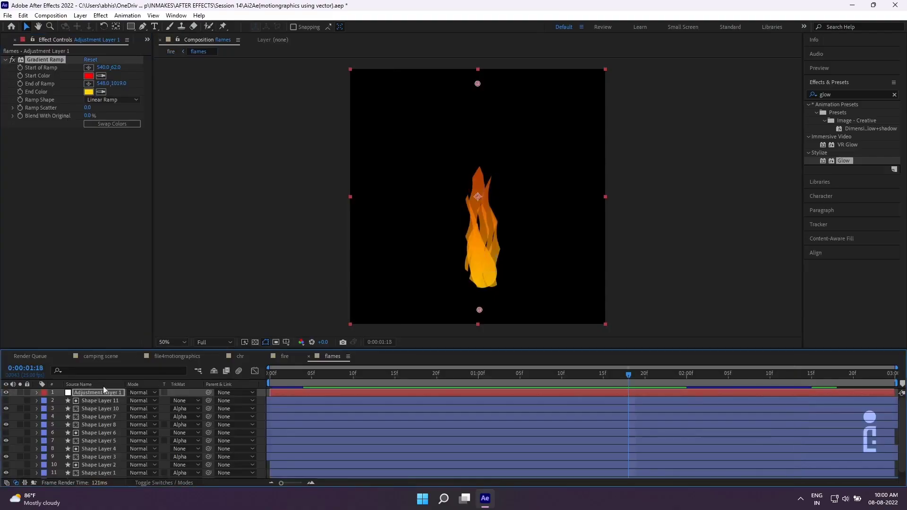
pyautogui.moveTo(480, 310); pyautogui.dragTo(482, 347)
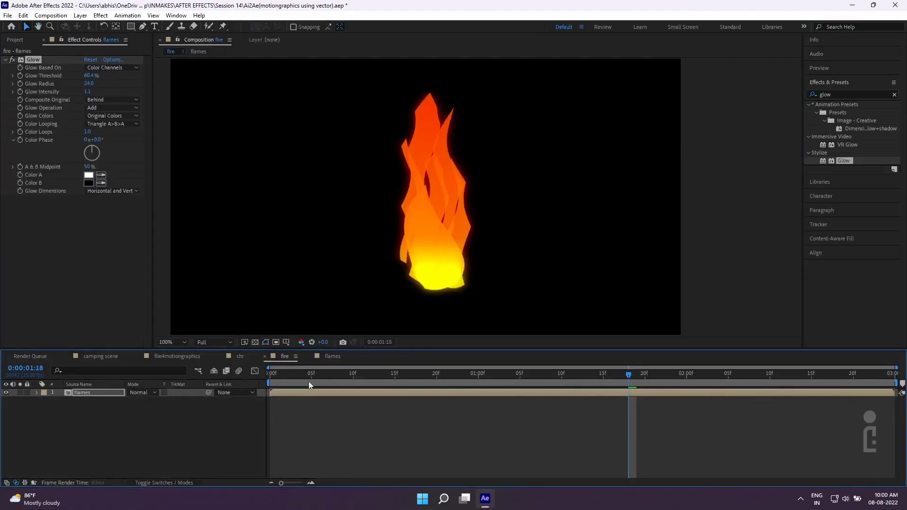
pyautogui.scroll(-2, 492, 269)
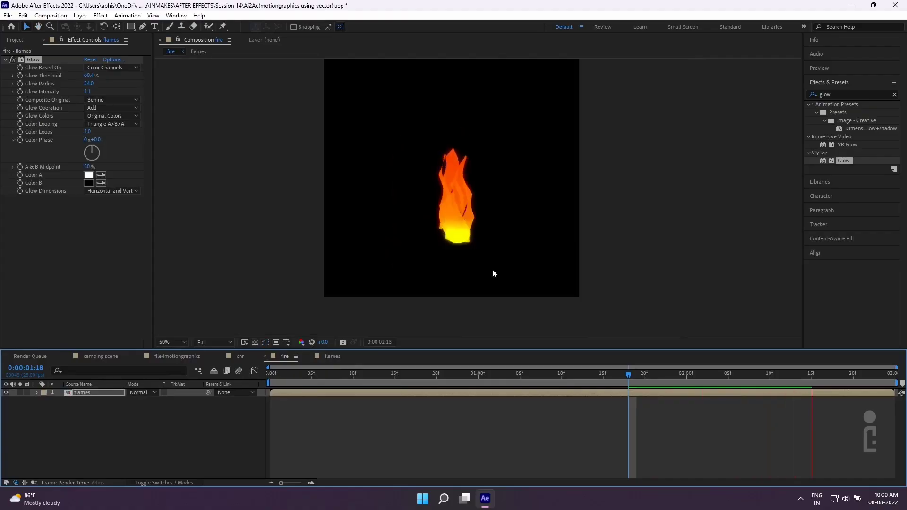
pyautogui.press('space')
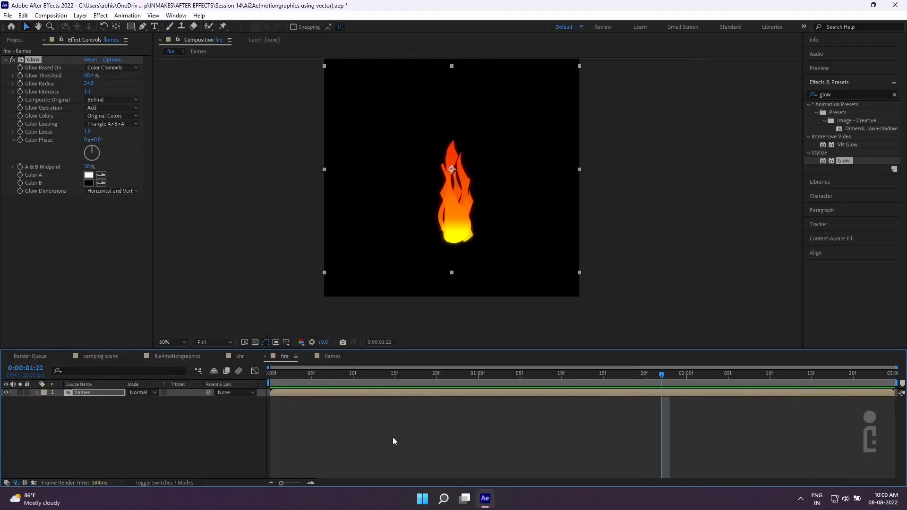
# Step: Place the fire composition in the file4motiongraphics composition, directly beneath the chr layer
pyautogui.click(186, 357)
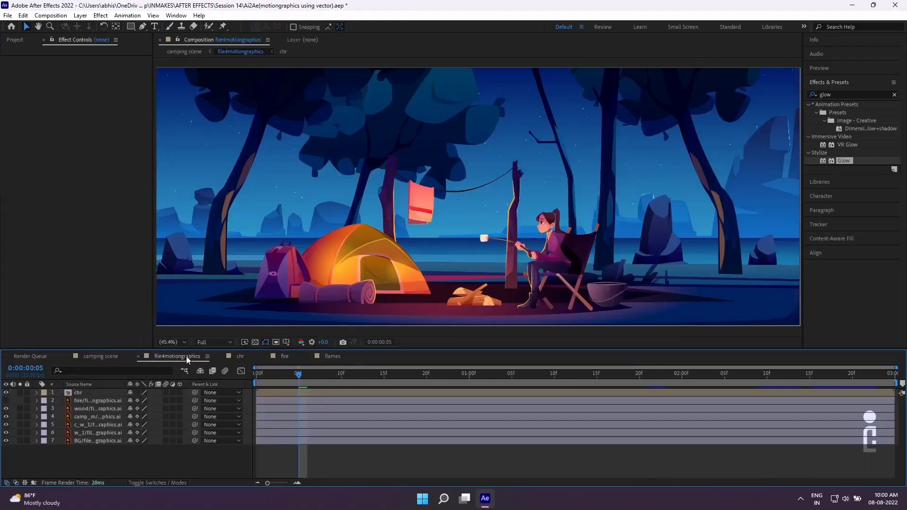
pyautogui.click(14, 40)
pyautogui.moveTo(22, 161); pyautogui.dragTo(130, 410)
# Step: Scale the fire layer to 61%, position it on the campfire logs, and preview the scene
pyautogui.press('s')
pyautogui.moveTo(472, 263); pyautogui.dragTo(473, 277)
pyautogui.moveTo(141, 410); pyautogui.dragTo(137, 409)
pyautogui.moveTo(471, 270); pyautogui.dragTo(474, 276)
pyautogui.press('space')
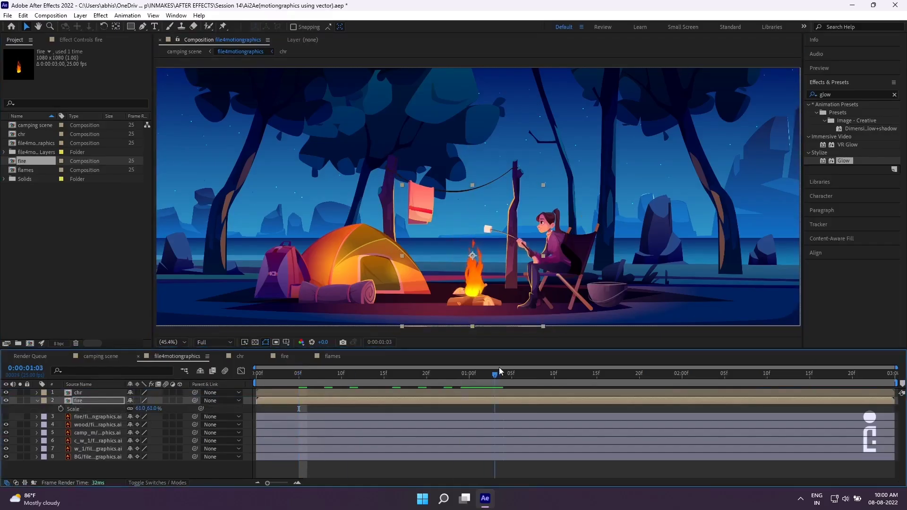
pyautogui.click(233, 475)
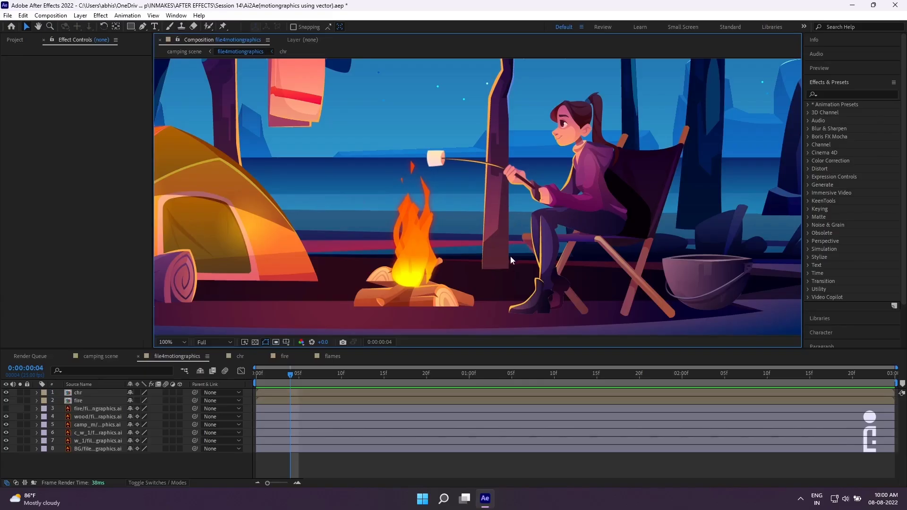
# Step: Add an adjustment layer to the camping scene and place it directly beneath the fire layer
pyautogui.rightClick(186, 459)
pyautogui.moveTo(203, 345)
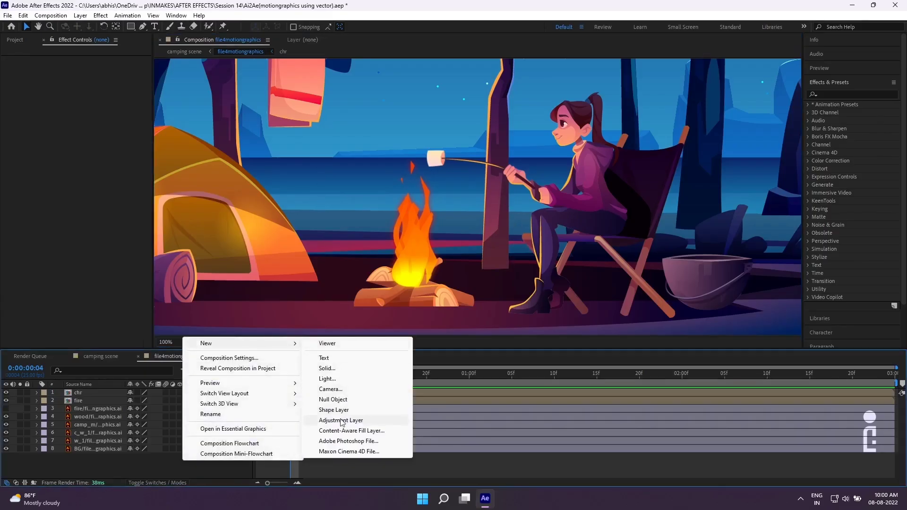
pyautogui.click(373, 421)
pyautogui.moveTo(101, 392); pyautogui.dragTo(102, 413)
# Step: Apply Brightness & Contrast to the new adjustment layer with brightness set to 29
pyautogui.click(832, 94)
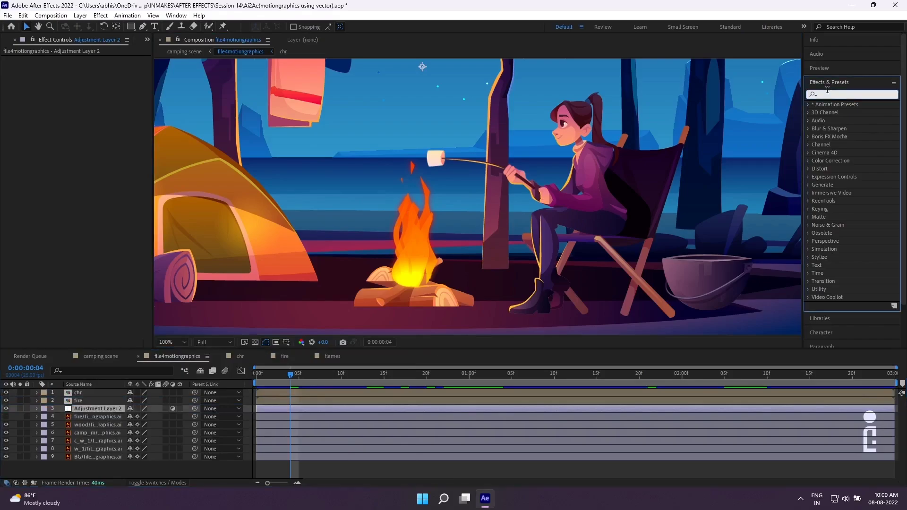
pyautogui.write('bri')
pyautogui.moveTo(860, 180); pyautogui.dragTo(95, 67)
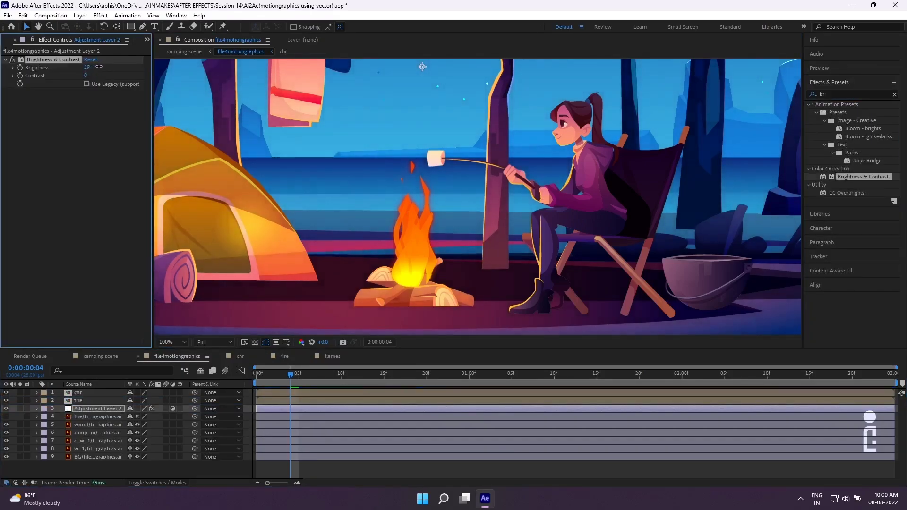
# Step: Apply the Tint effect to the adjustment layer and map white to a saturated golden yellow
pyautogui.click(812, 94)
pyautogui.press('BackSpace')
pyautogui.press('BackSpace')
pyautogui.press('BackSpace')
pyautogui.write('tint')
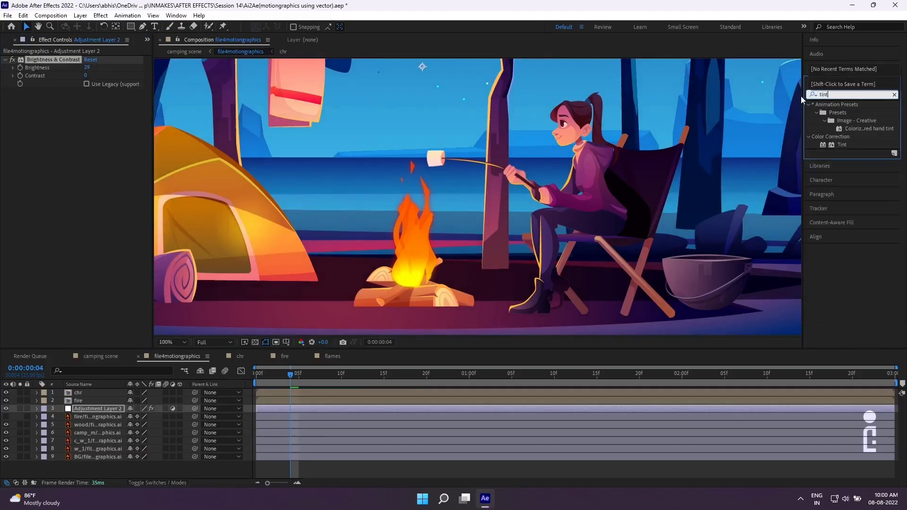
pyautogui.doubleClick(843, 144)
pyautogui.click(88, 108)
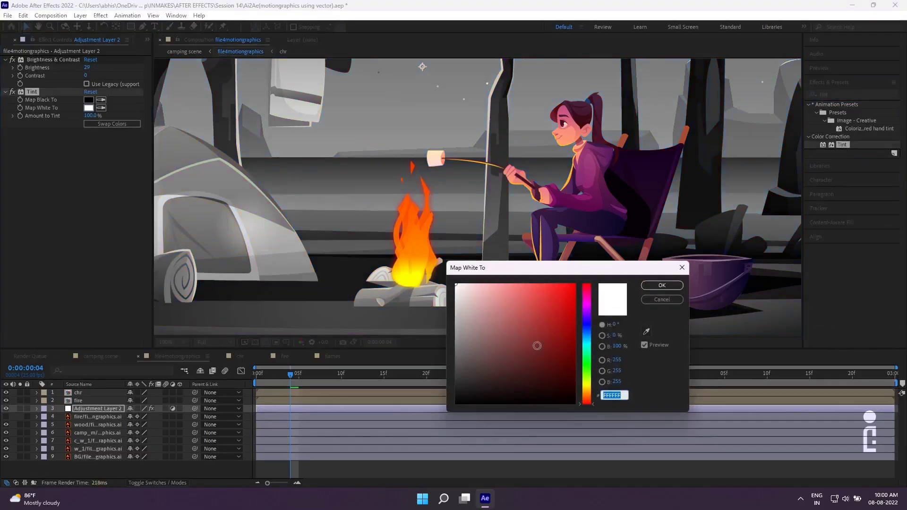
pyautogui.moveTo(538, 346); pyautogui.dragTo(582, 285)
pyautogui.moveTo(589, 402); pyautogui.dragTo(590, 391)
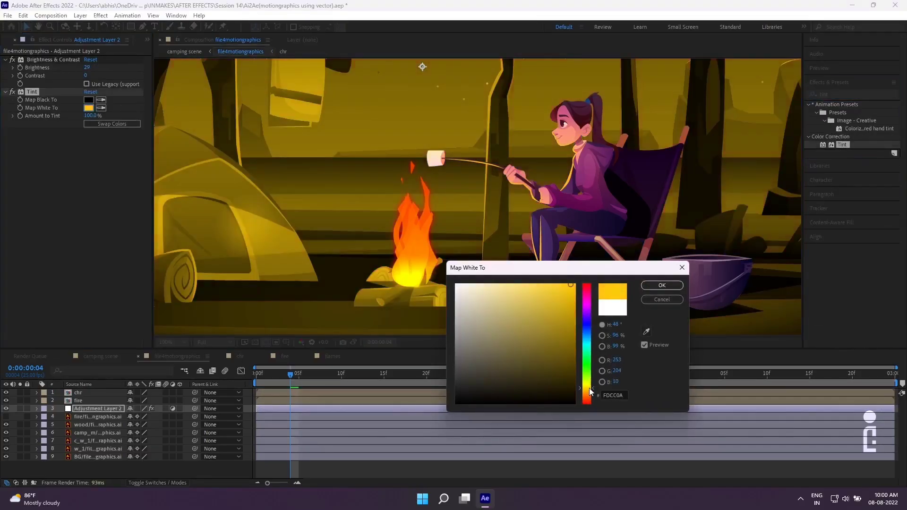
pyautogui.click(662, 285)
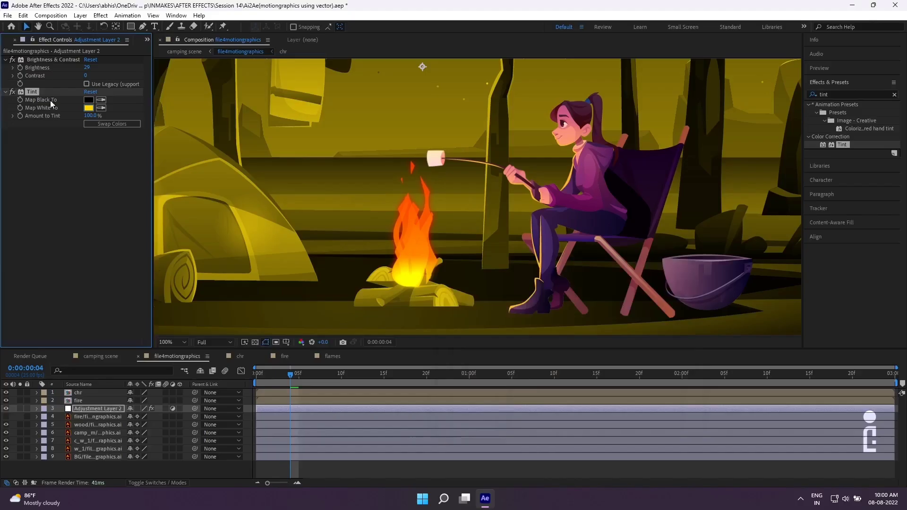
# Step: Map the Tint effect's black to a deep crimson red, and collapse both effects' settings
pyautogui.click(88, 100)
pyautogui.click(567, 325)
pyautogui.moveTo(589, 402); pyautogui.dragTo(589, 290)
pyautogui.click(663, 285)
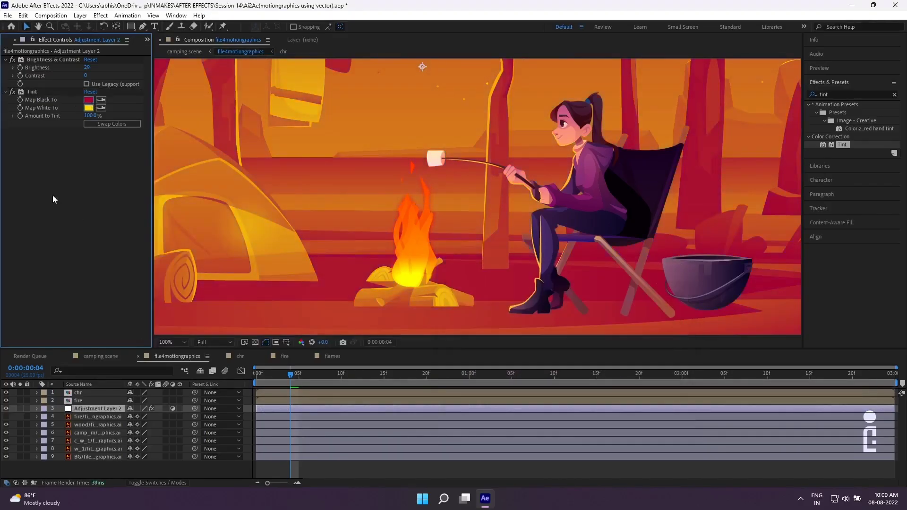
pyautogui.click(6, 92)
pyautogui.click(5, 60)
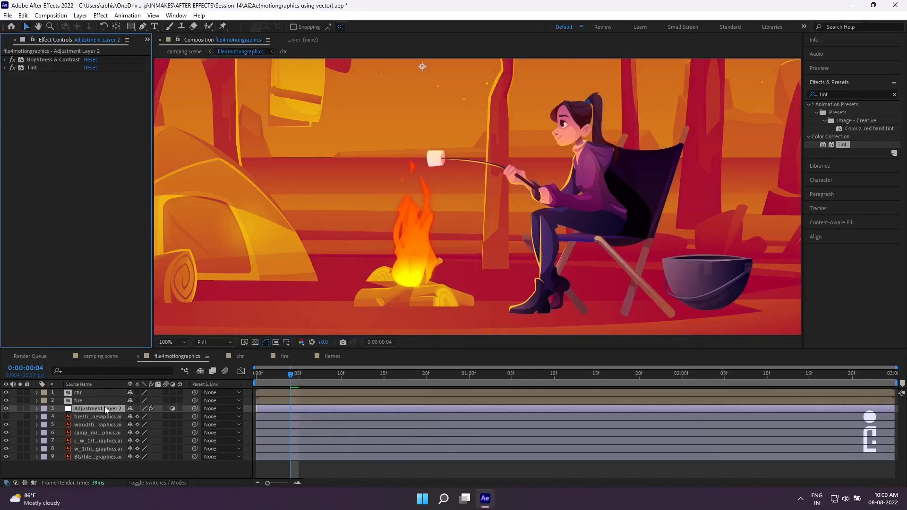
# Step: Draw a large elliptical mask around the campfire on the adjustment layer
pyautogui.moveTo(131, 26); pyautogui.dragTo(156, 52)
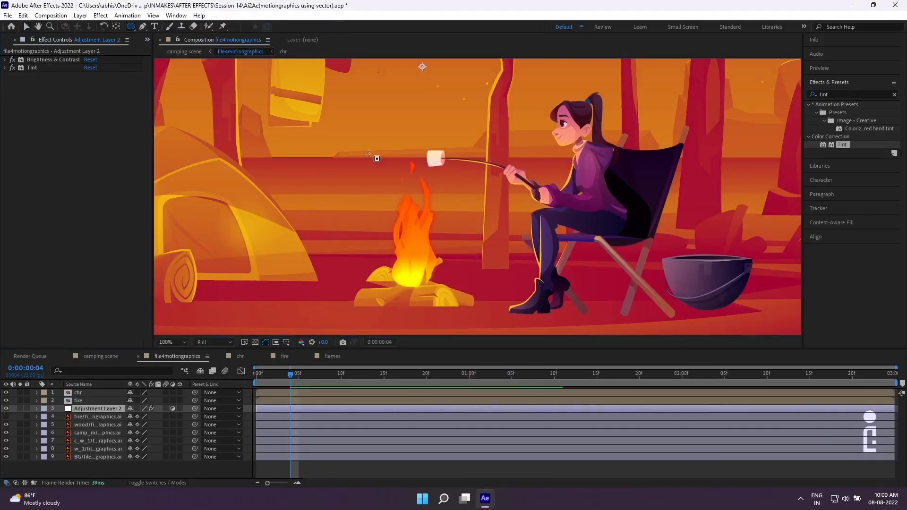
pyautogui.moveTo(317, 121); pyautogui.dragTo(506, 301)
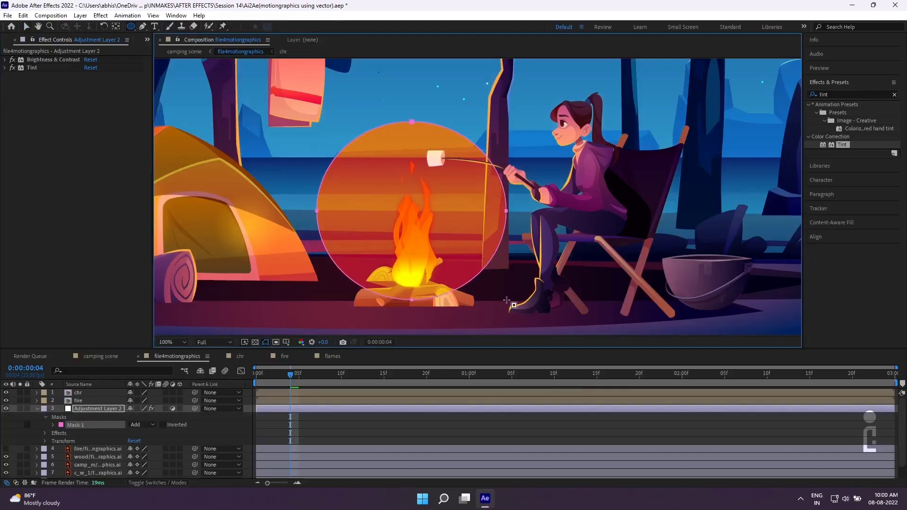
pyautogui.click(220, 439)
pyautogui.click(37, 409)
# Step: Lower the adjustment layer's opacity to about 70%
pyautogui.click(105, 410)
pyautogui.press('F4')
pyautogui.press('t')
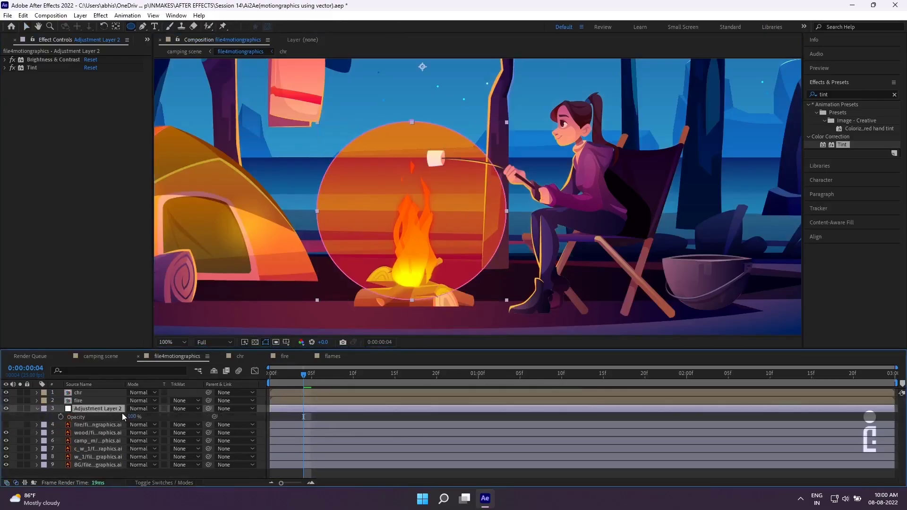
pyautogui.moveTo(132, 417); pyautogui.dragTo(119, 418)
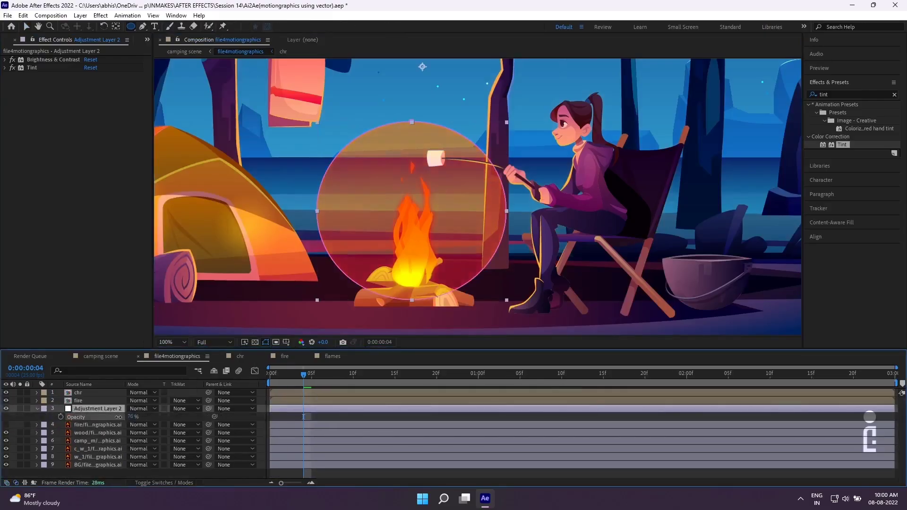
# Step: Set the adjustment layer's mask expansion to -39 pixels
pyautogui.click(38, 408)
pyautogui.click(38, 409)
pyautogui.moveTo(133, 457); pyautogui.dragTo(114, 457)
# Step: Reshape the mask around the fire into a narrow flame shape by pulling in its sides and raising its tip to a point
pyautogui.moveTo(317, 212); pyautogui.dragTo(349, 209)
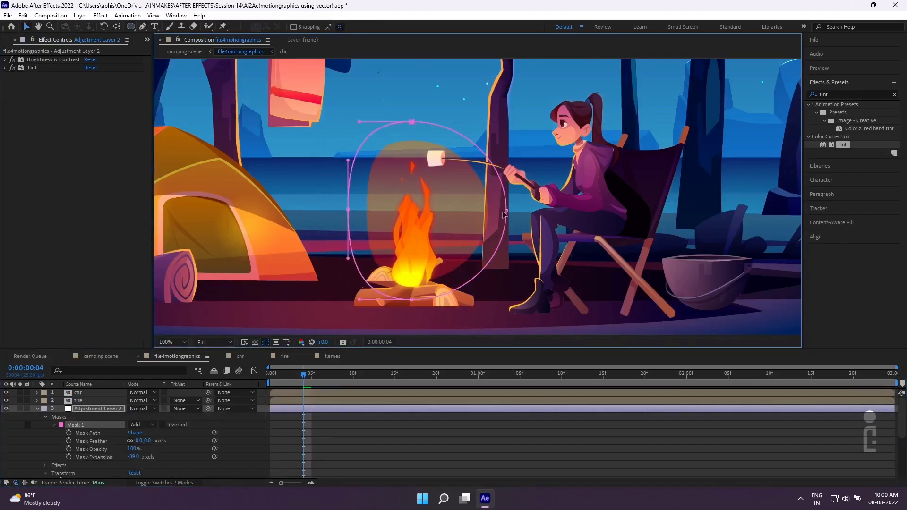
pyautogui.moveTo(506, 211); pyautogui.dragTo(466, 214)
pyautogui.moveTo(412, 122); pyautogui.dragTo(416, 91)
pyautogui.moveTo(364, 91); pyautogui.dragTo(387, 133)
pyautogui.scroll(3, 506, 173)
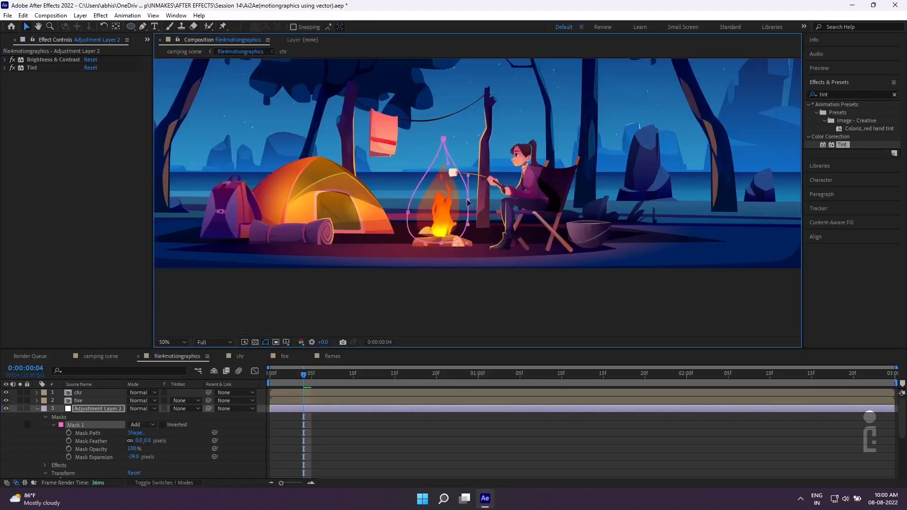
# Step: Feather the flame-shaped mask by about 85 pixels, then collapse and deselect the adjustment layer
pyautogui.moveTo(139, 441); pyautogui.dragTo(171, 435)
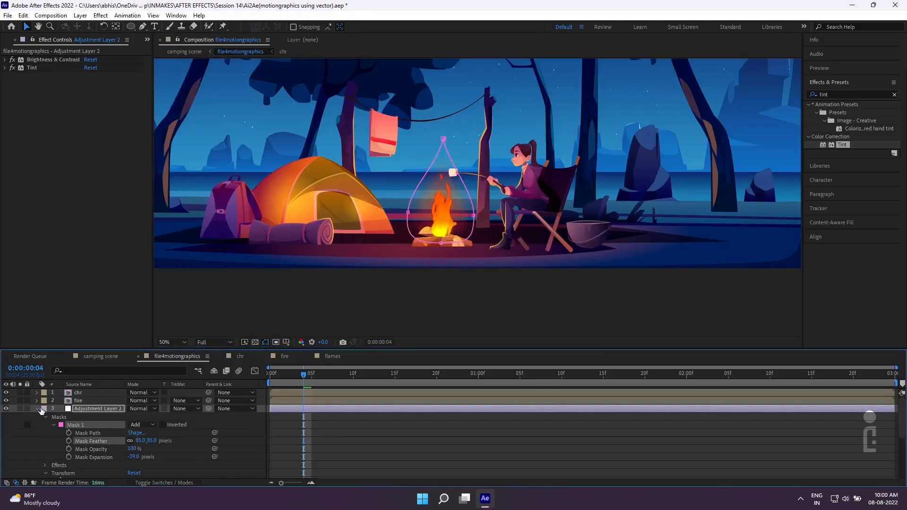
pyautogui.click(39, 409)
pyautogui.click(177, 469)
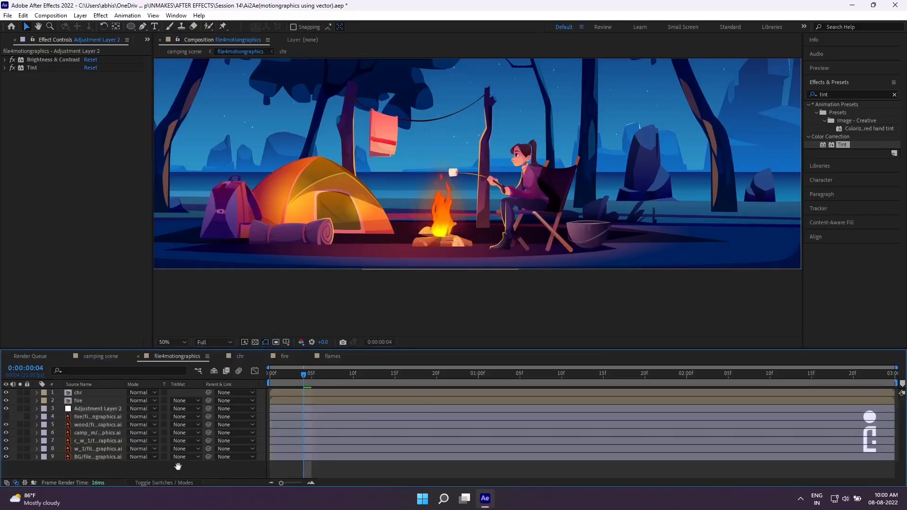
# Step: Preview the camping scene and examine the fire's glow both close up and in the full composition
pyautogui.press('space')
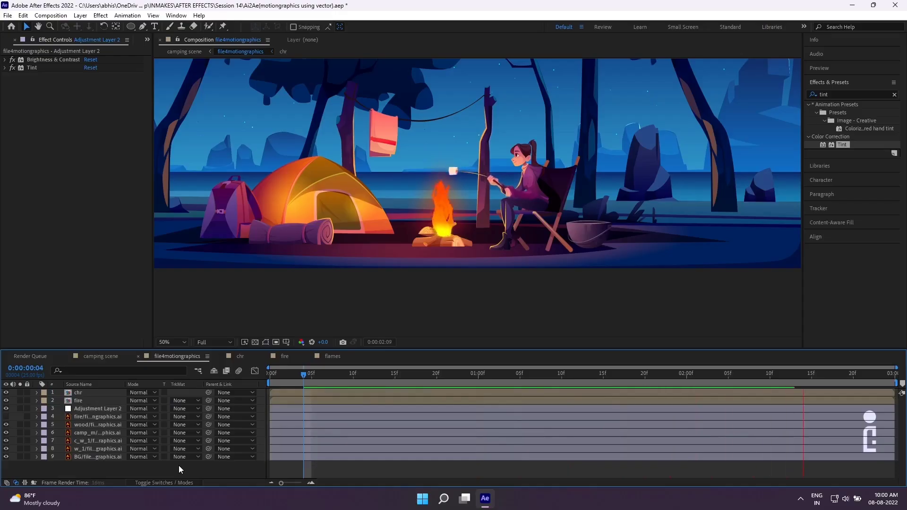
pyautogui.press('space')
pyautogui.scroll(2, 537, 233)
pyautogui.press('space')
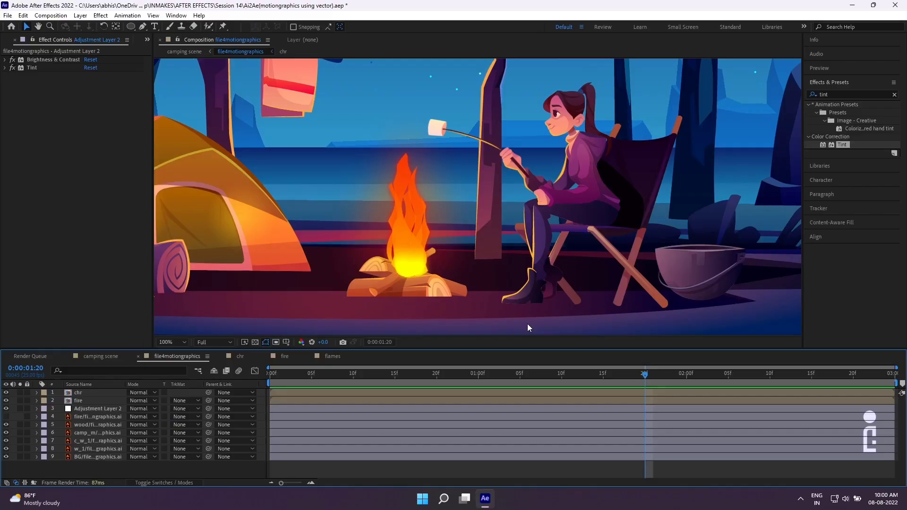
pyautogui.scroll(-2, 528, 324)
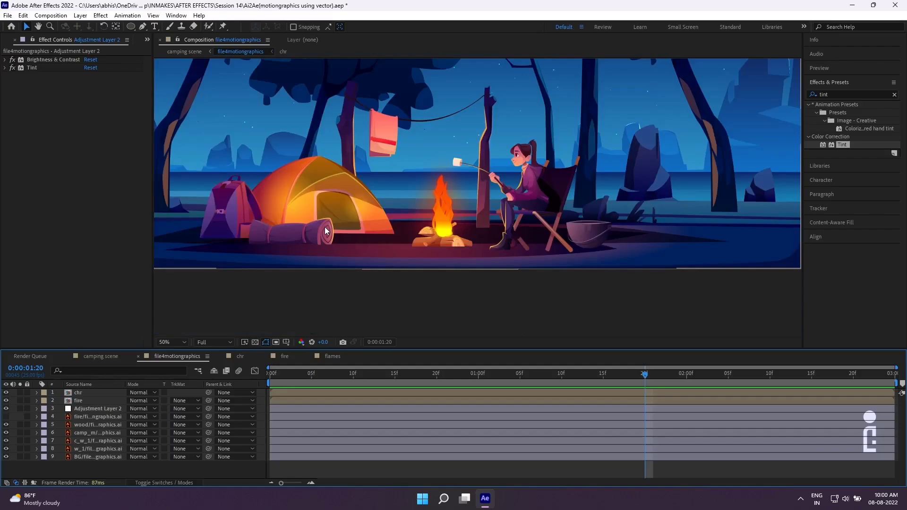
pyautogui.scroll(-2, 325, 227)
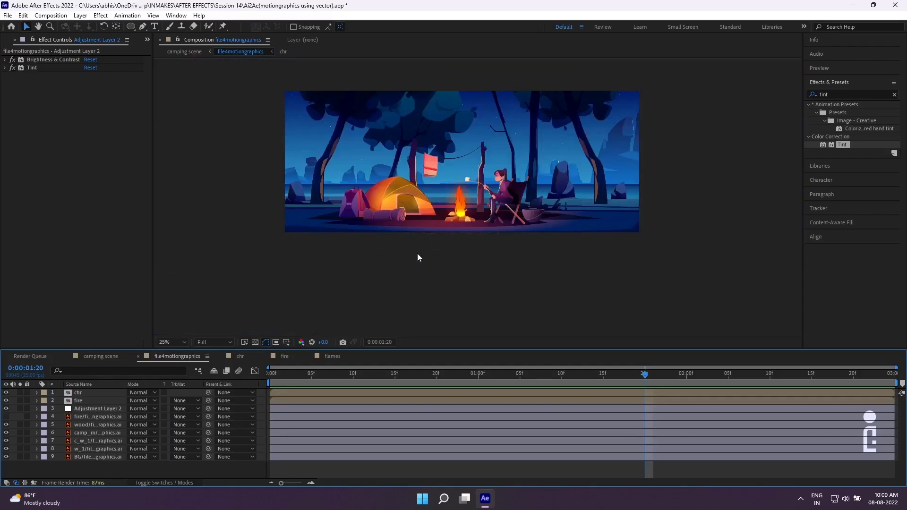
pyautogui.scroll(2, 414, 255)
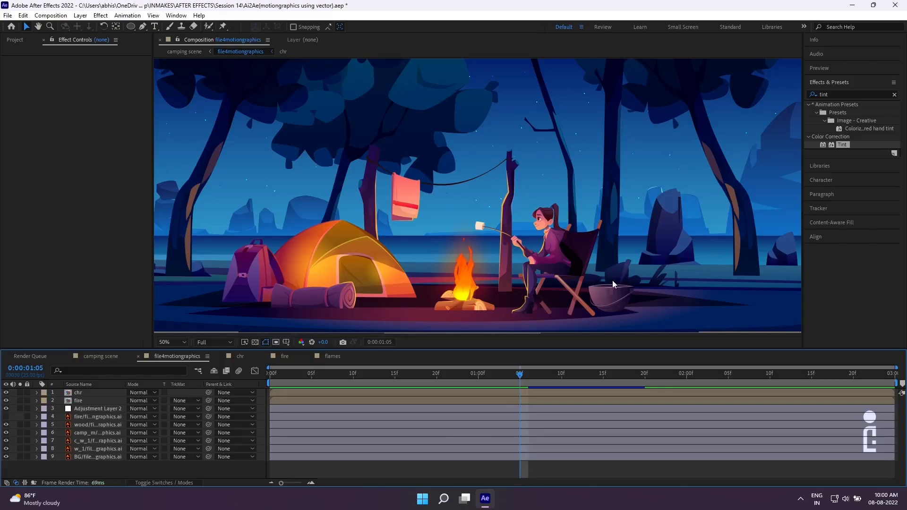
pyautogui.press('space')
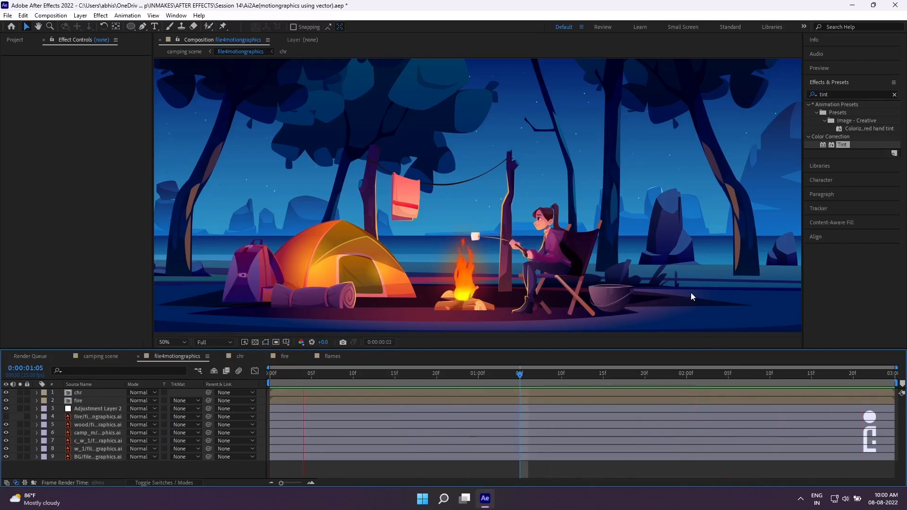
pyautogui.press('space')
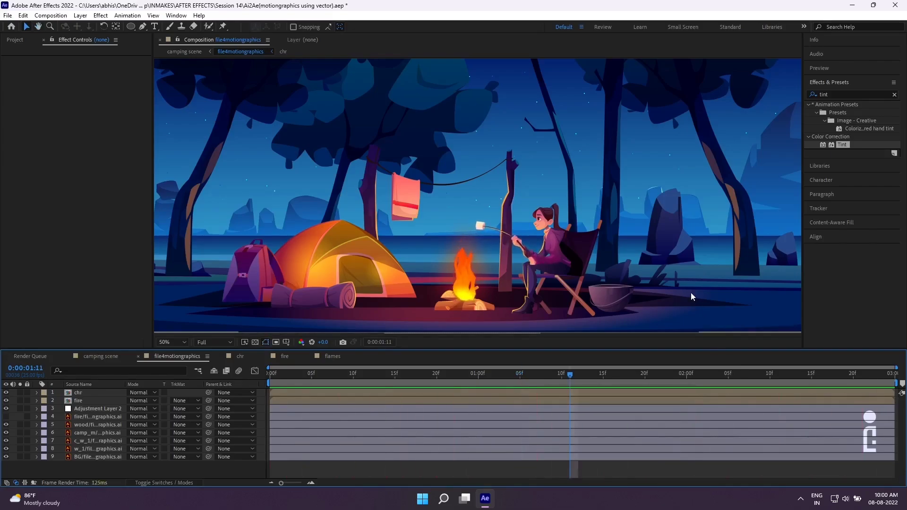